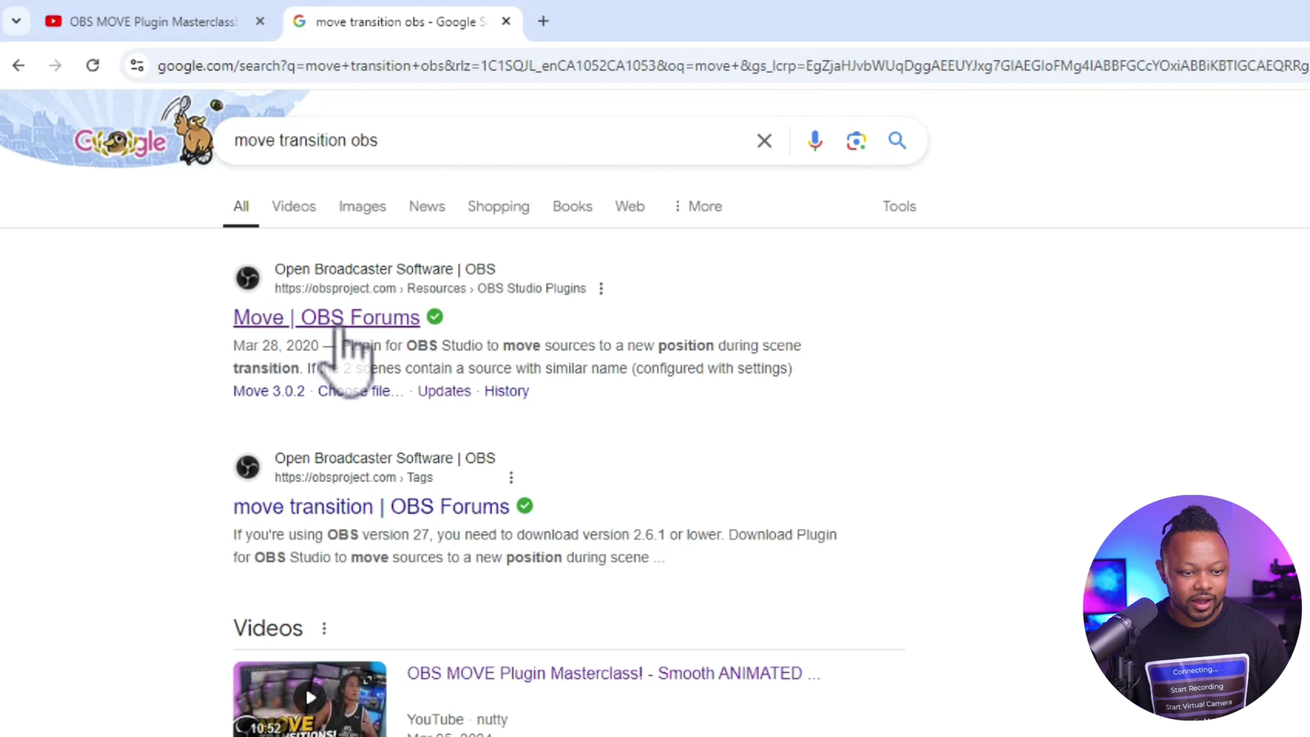
# Open the Move plugin's page on the OBS Forums and bring up its list of downloadable files.
pyautogui.click(355, 318)
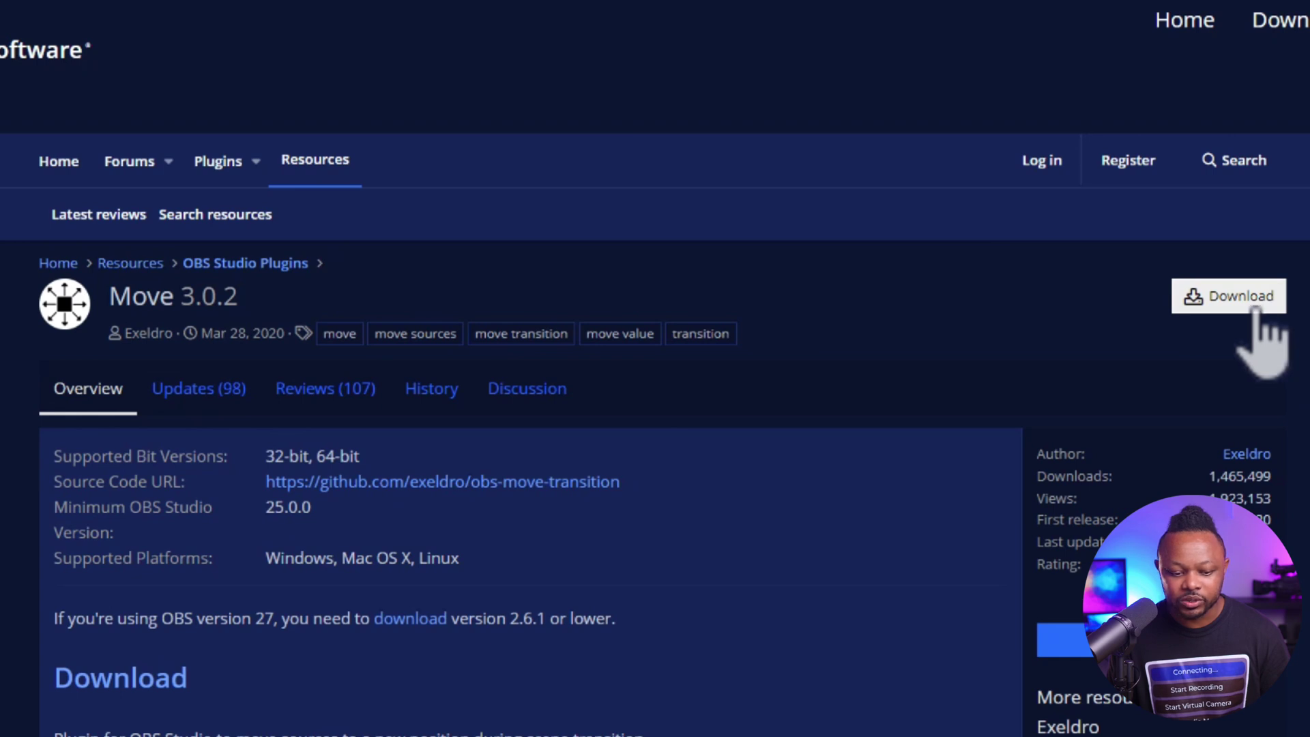
pyautogui.click(1255, 308)
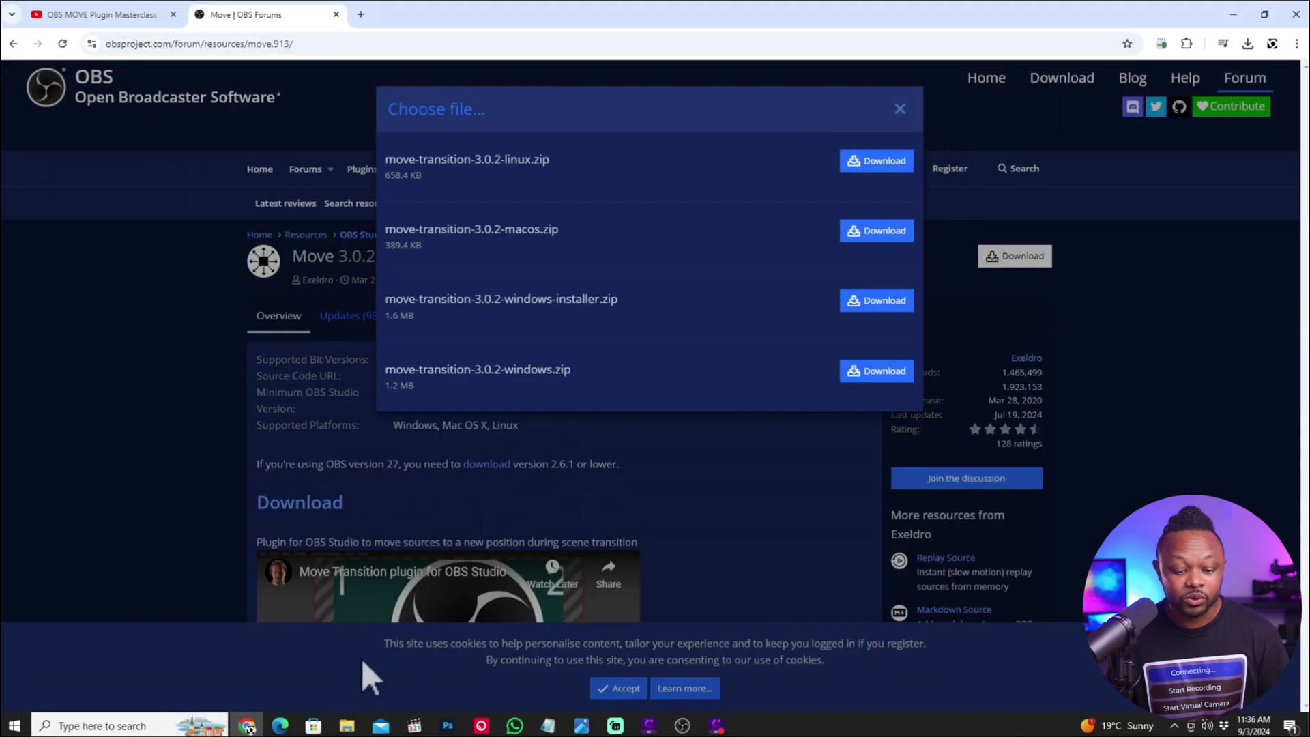
# Open the extracted move-transition-3.0.2-windows-installer folder in the Downloads folder.
pyautogui.moveTo(347, 726)
pyautogui.click(341, 665)
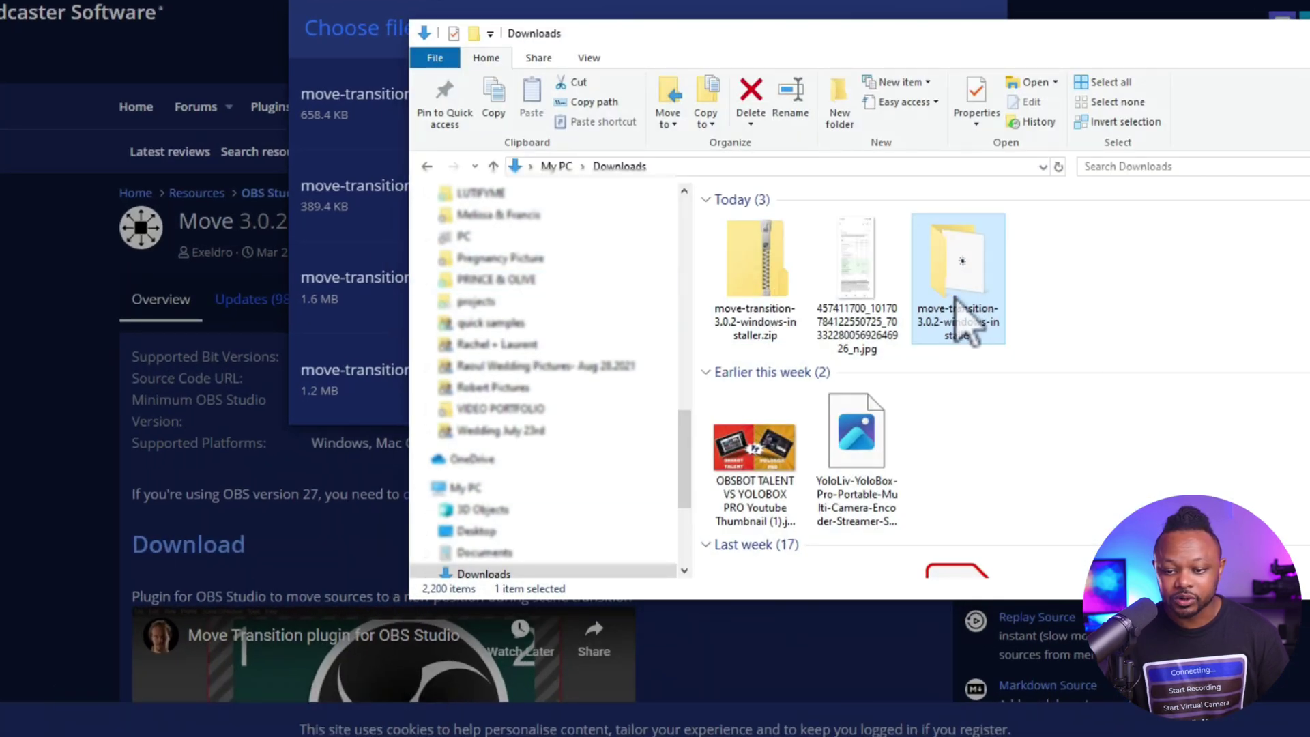
pyautogui.doubleClick(959, 261)
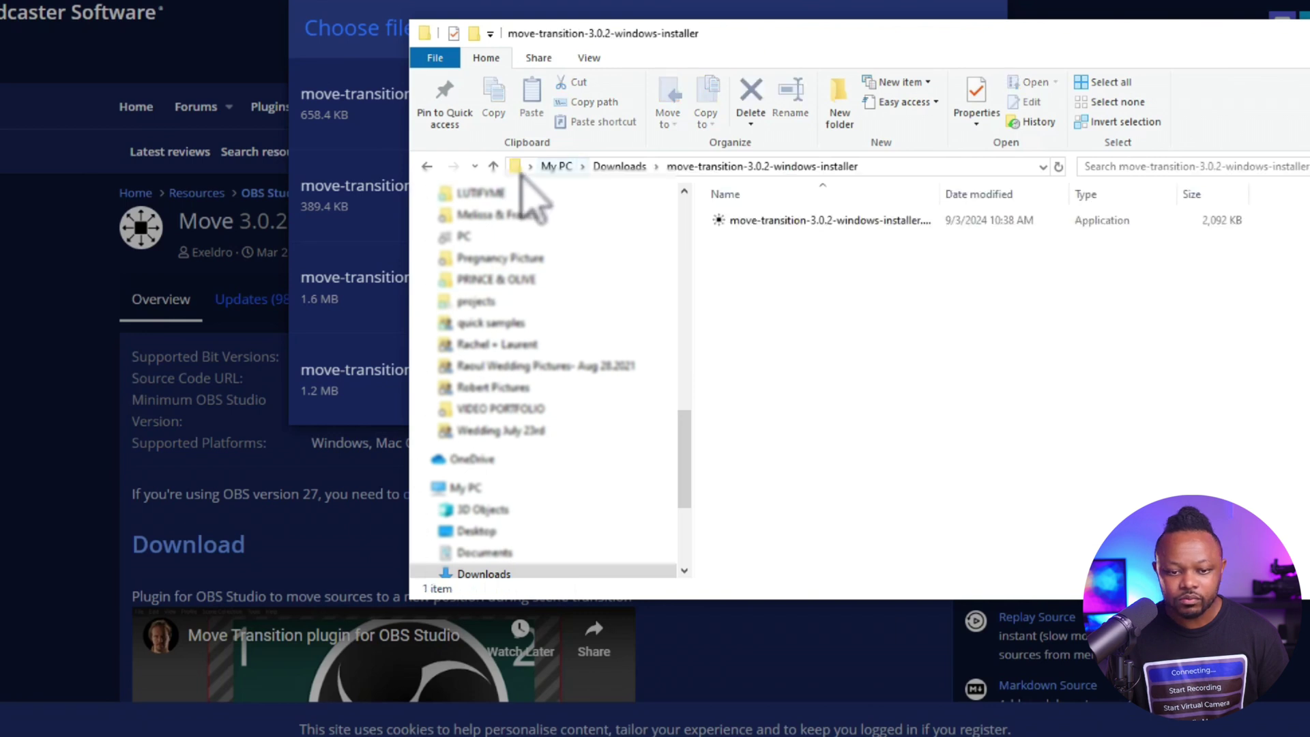
pyautogui.click(491, 167)
pyautogui.click(770, 290)
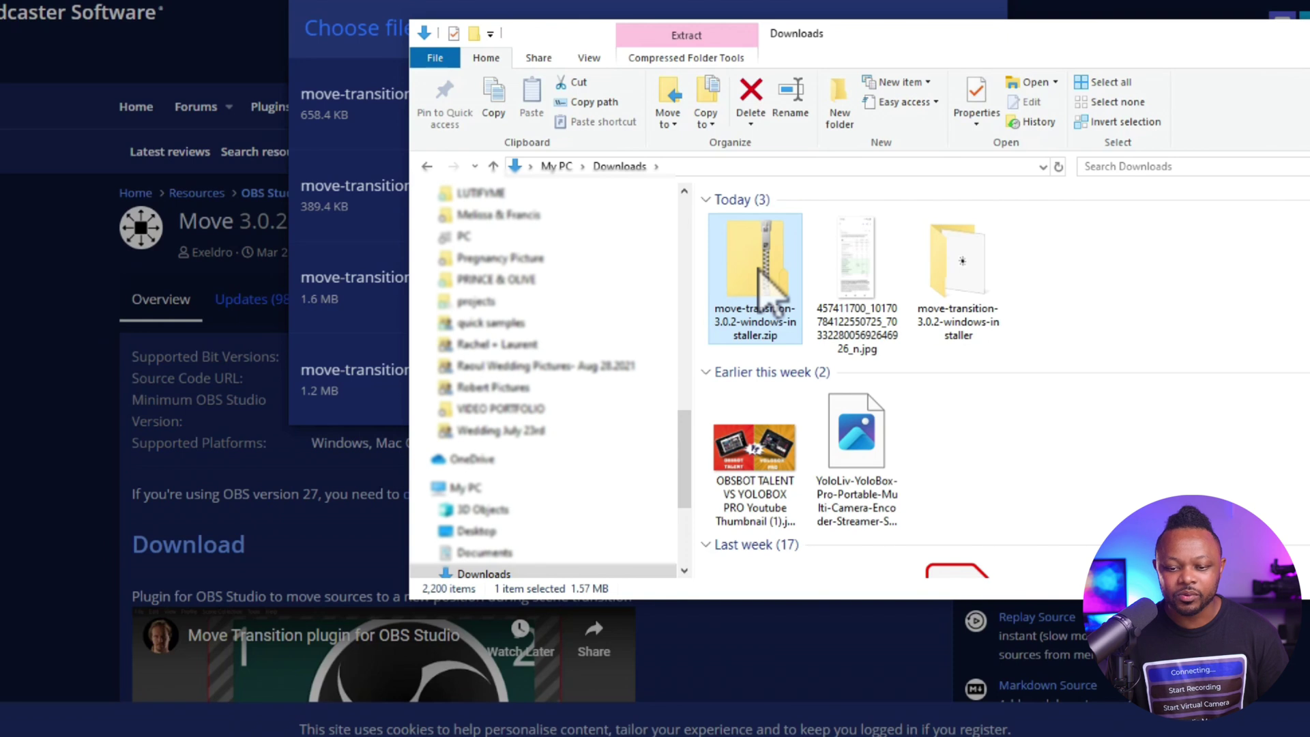
pyautogui.rightClick(759, 270)
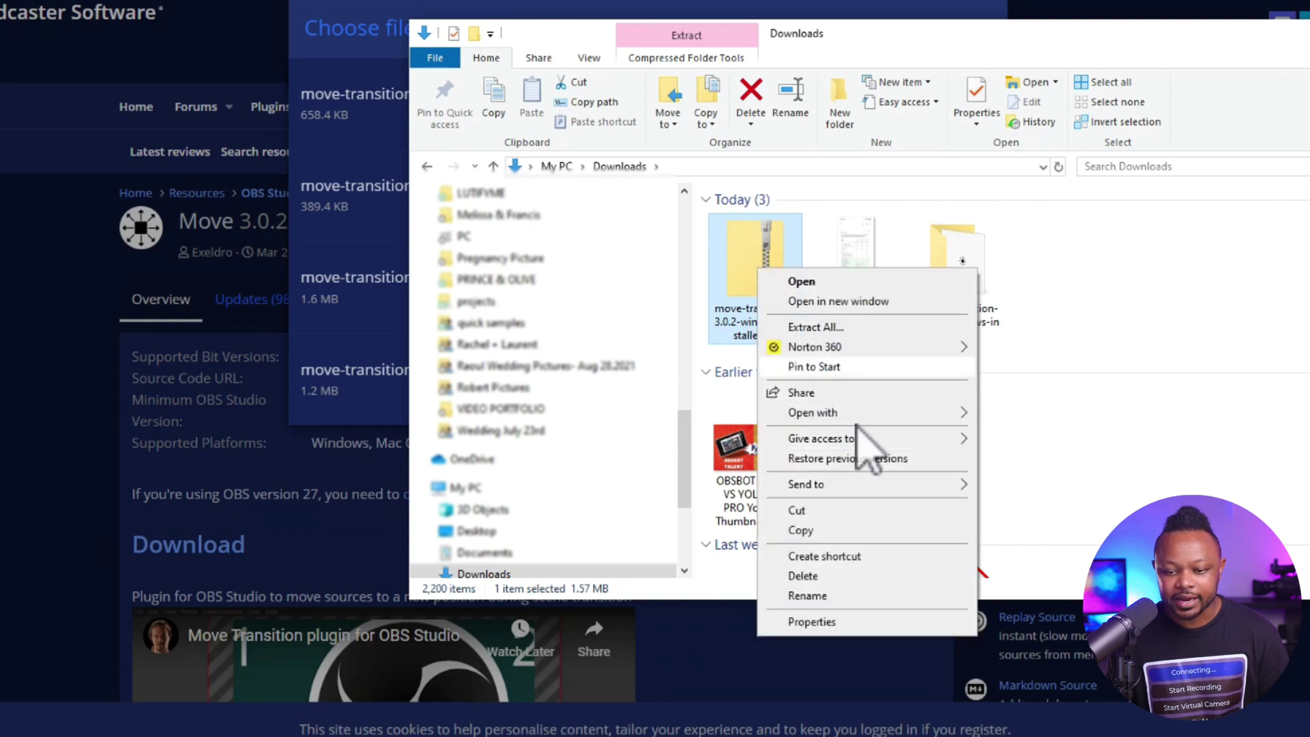
pyautogui.click(955, 254)
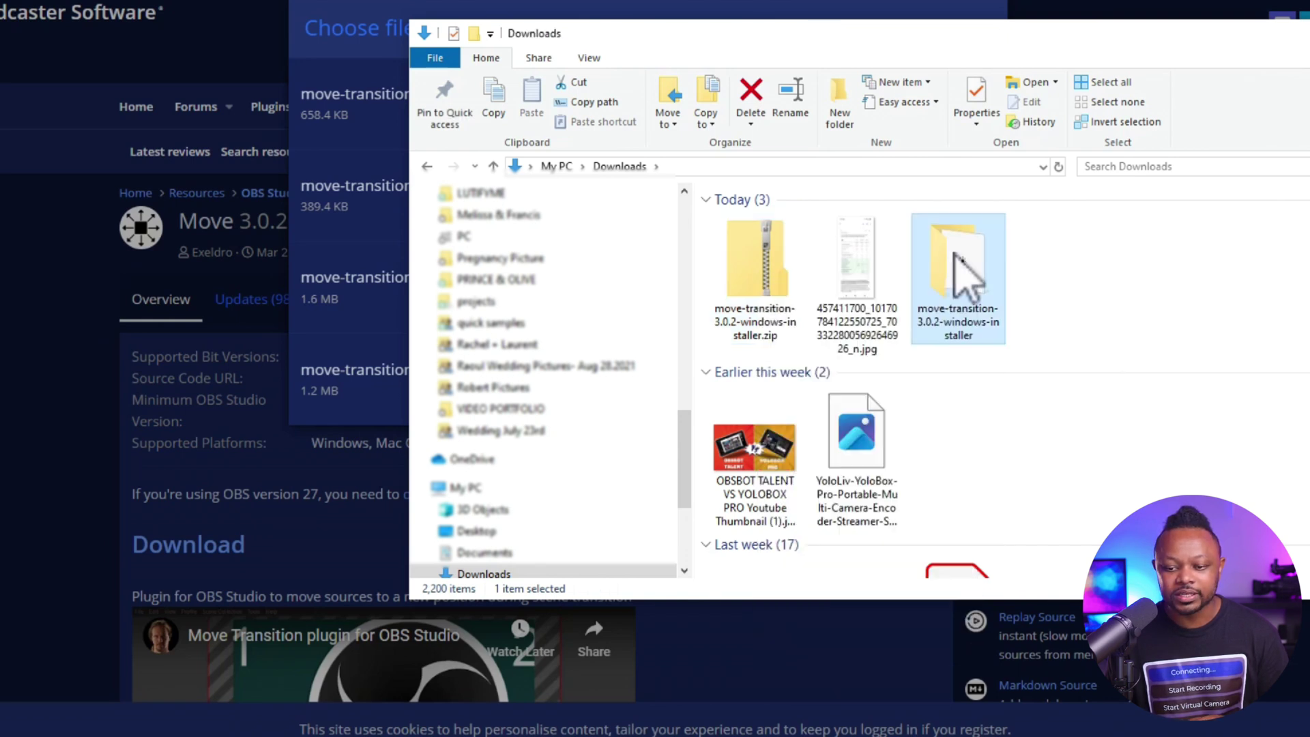
pyautogui.doubleClick(969, 271)
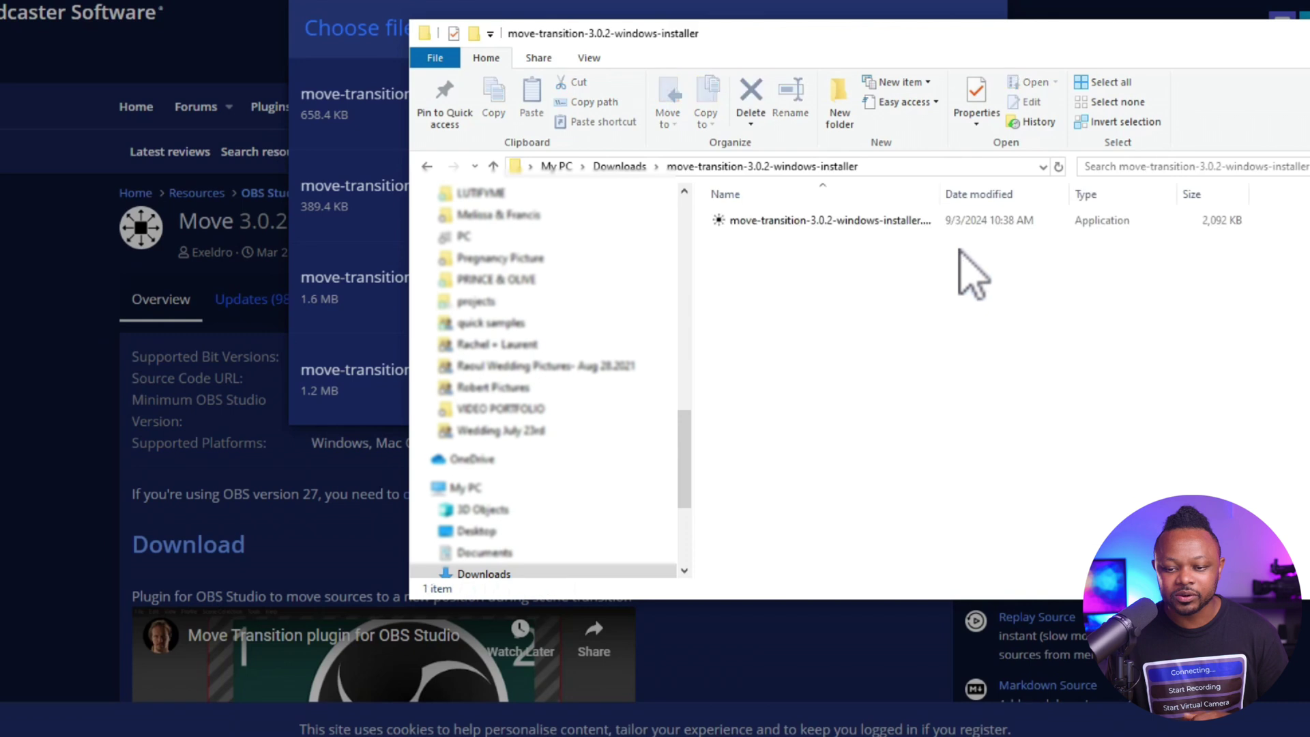
# Launch the Move Transition 3.0.2 installer, exit the setup without installing, and close the file window.
pyautogui.doubleClick(780, 224)
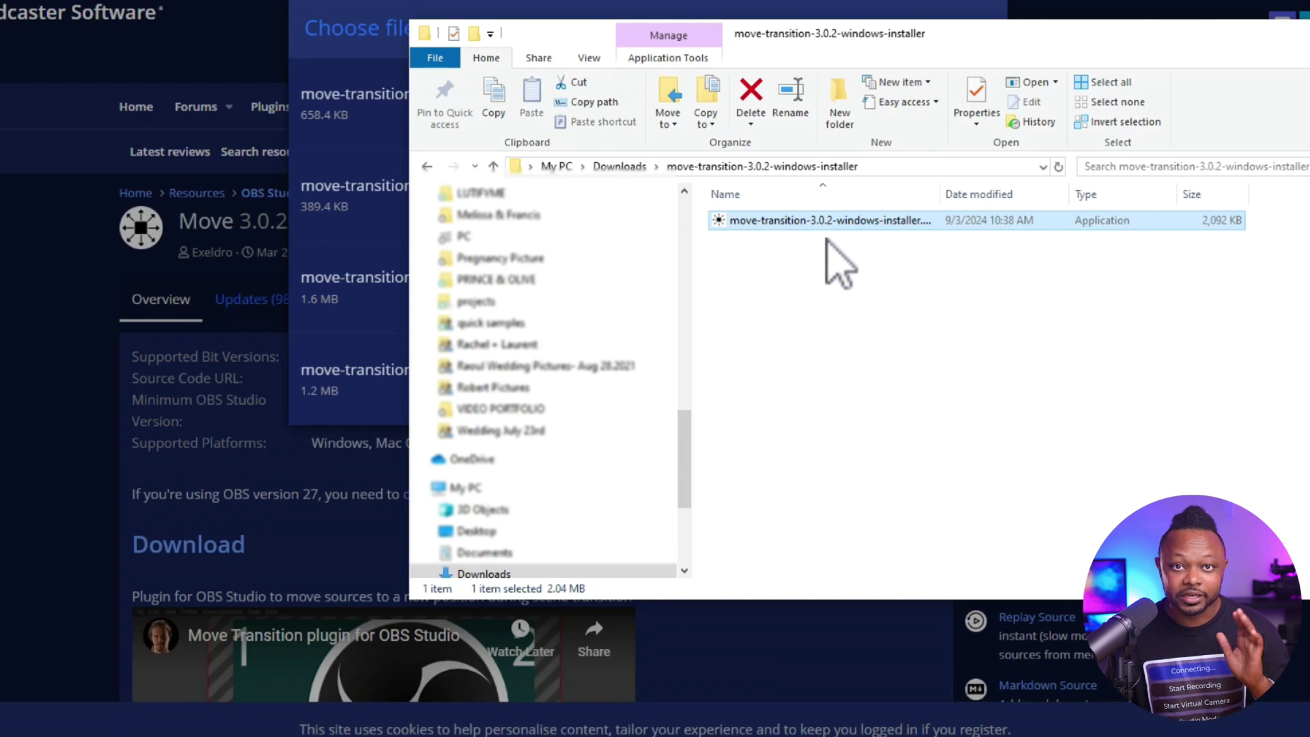
pyautogui.doubleClick(798, 224)
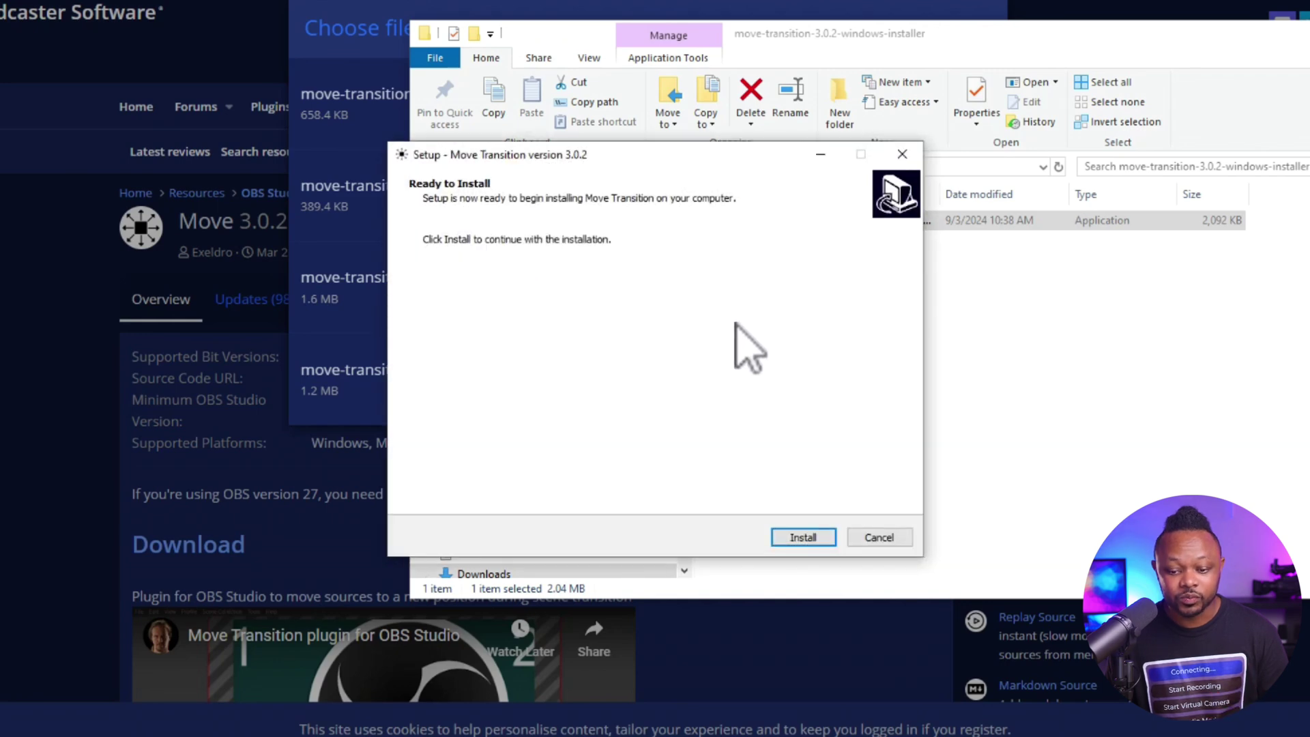
pyautogui.click(881, 538)
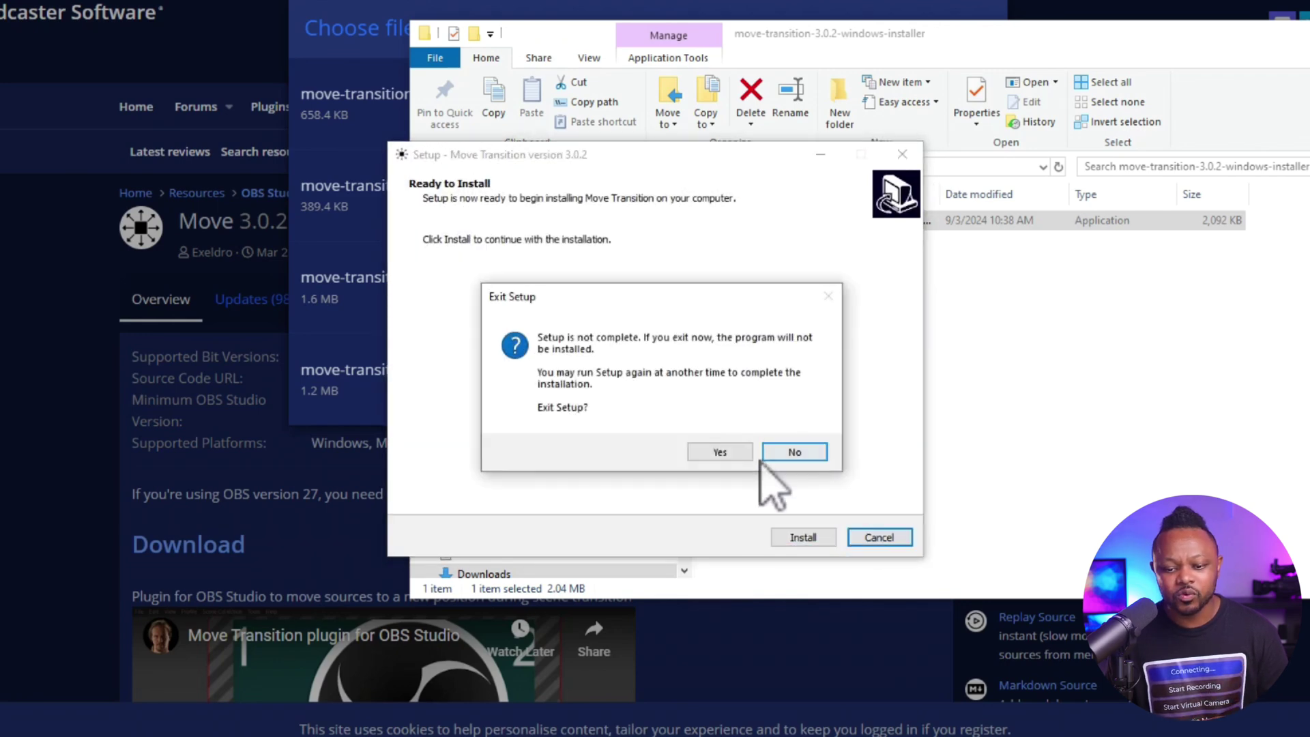
pyautogui.click(720, 452)
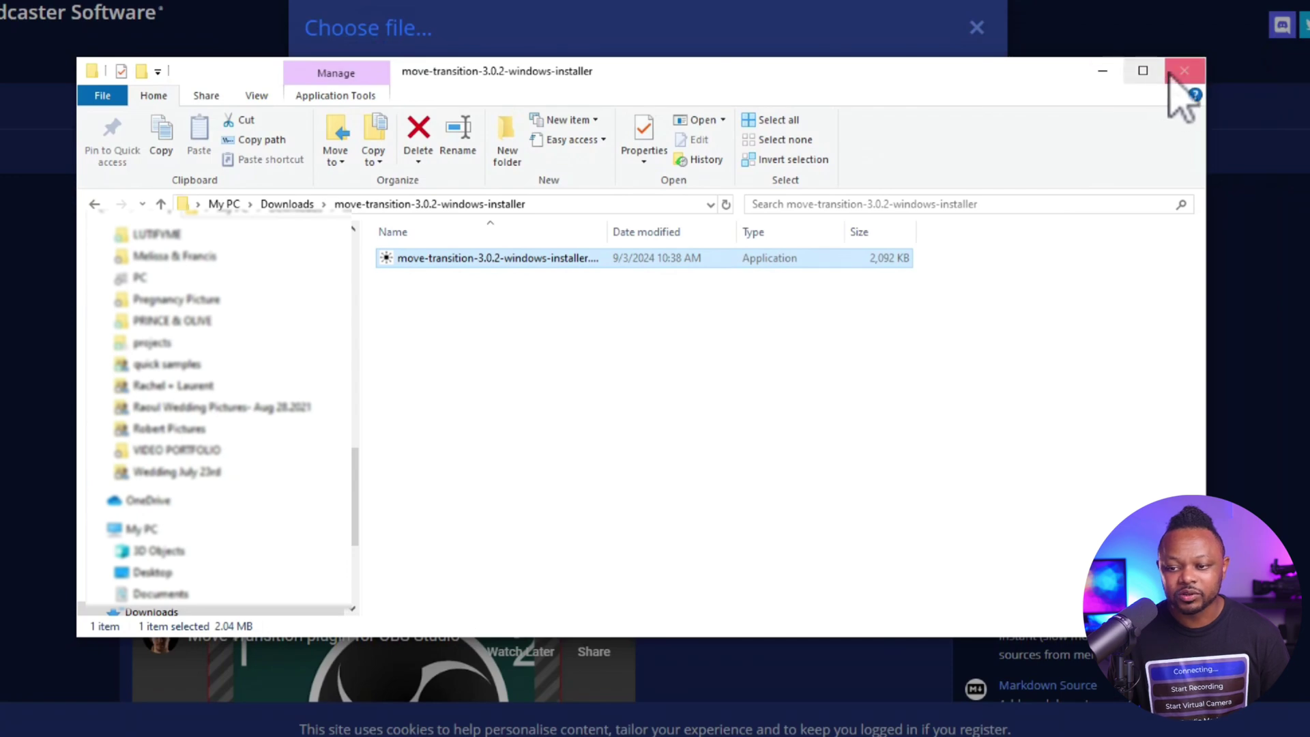
pyautogui.click(1184, 71)
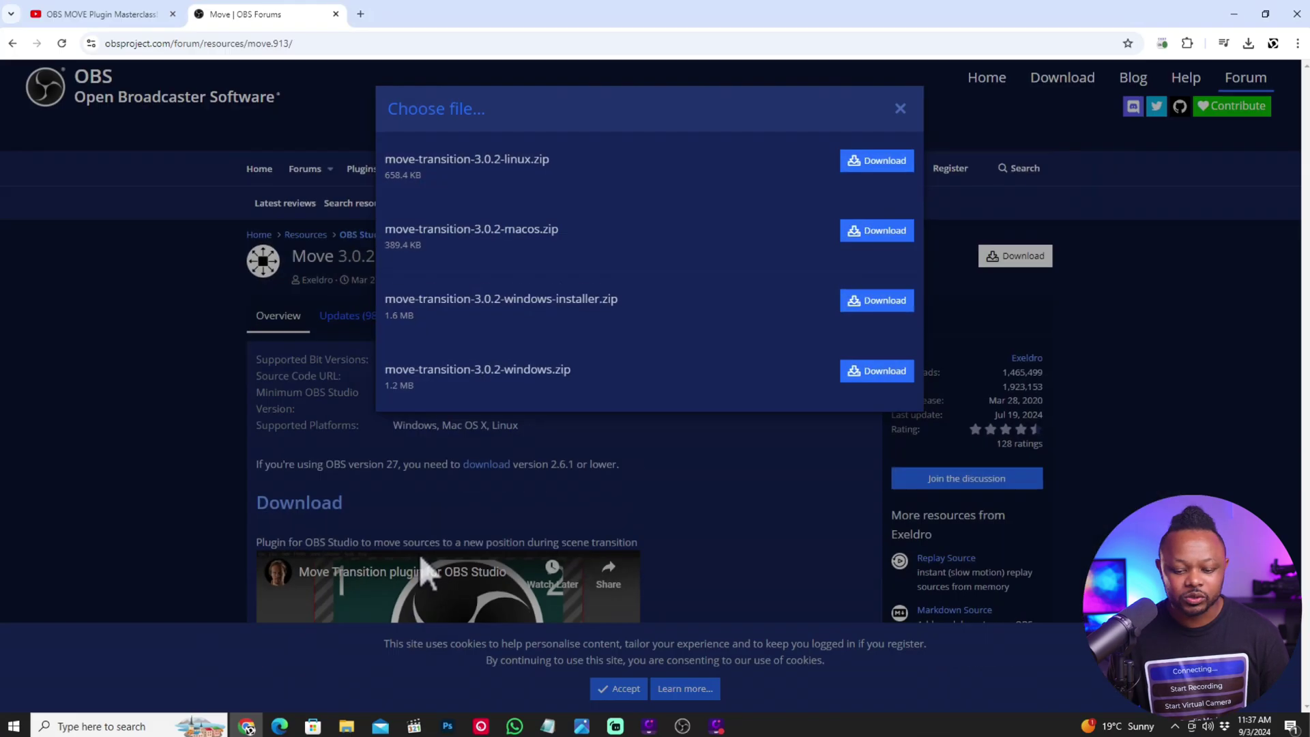
# Switch to OBS Studio and choose Move as the scene transition.
pyautogui.click(682, 725)
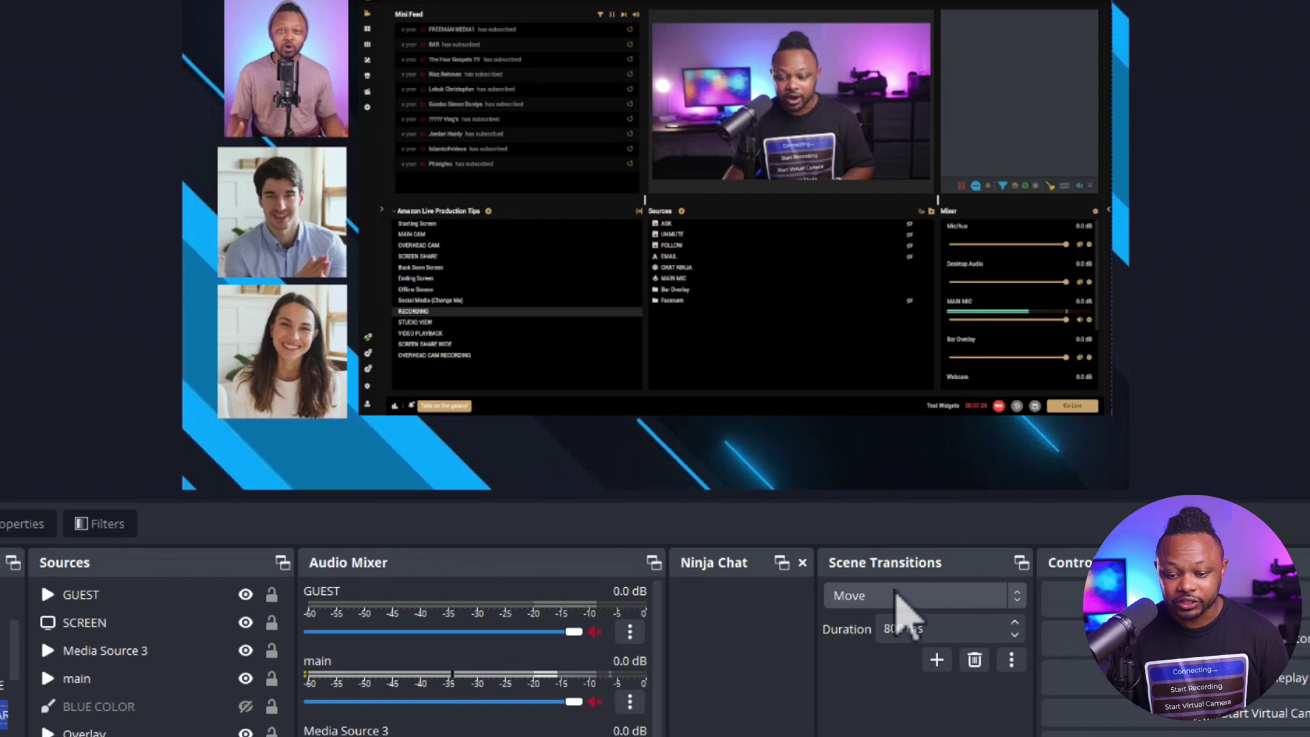
pyautogui.click(930, 595)
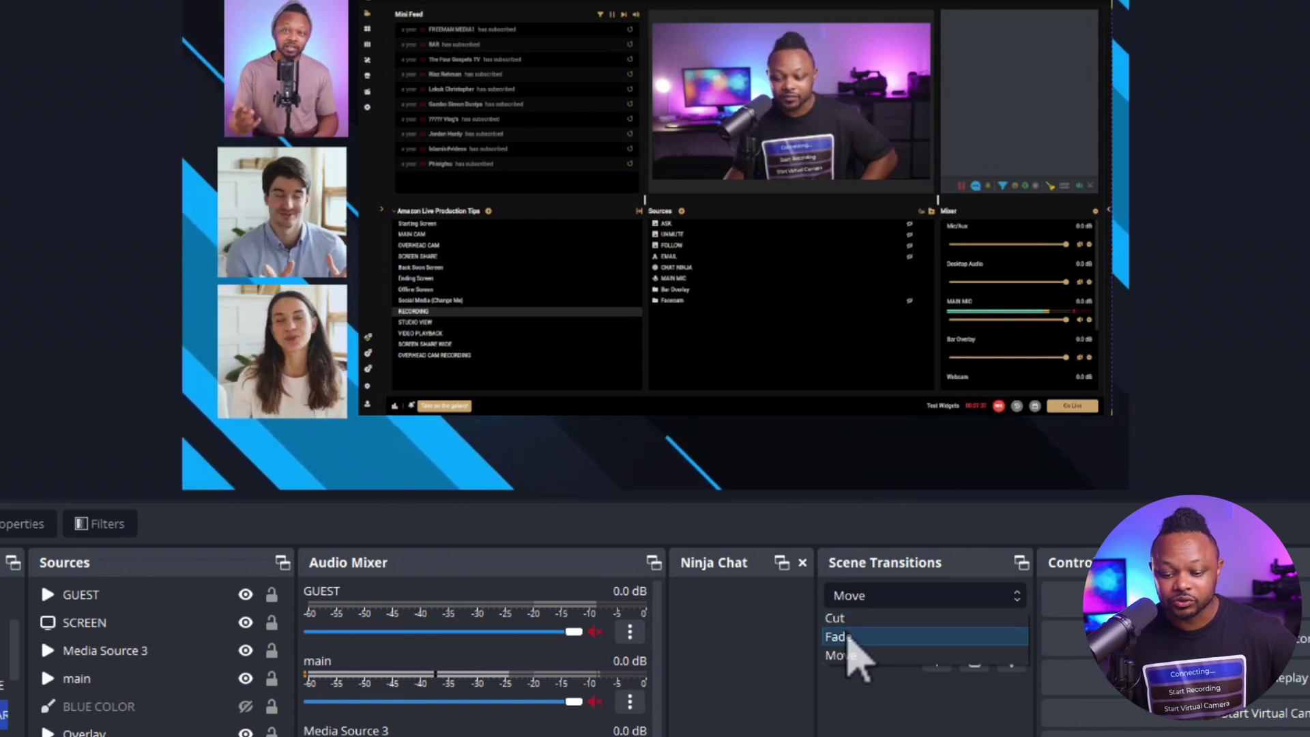
pyautogui.click(846, 655)
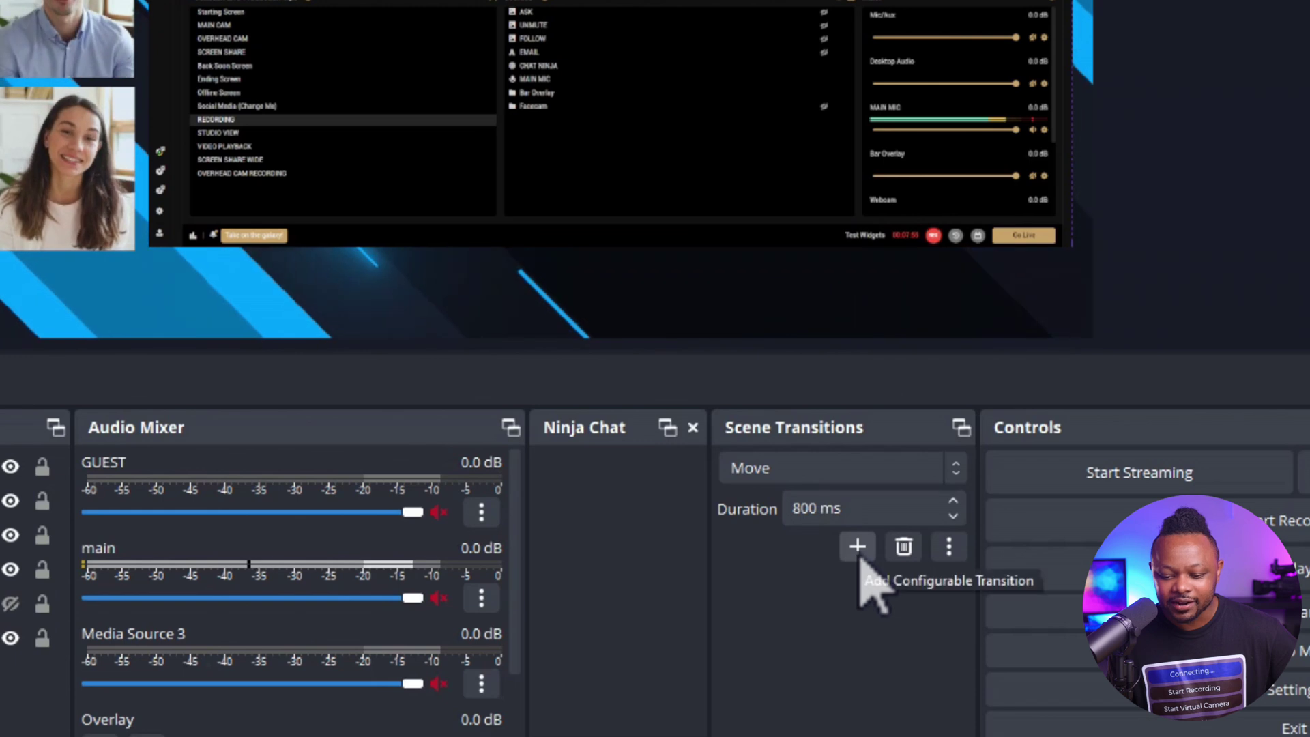
# Start adding another configurable Move transition and cancel at the naming prompt.
pyautogui.click(858, 554)
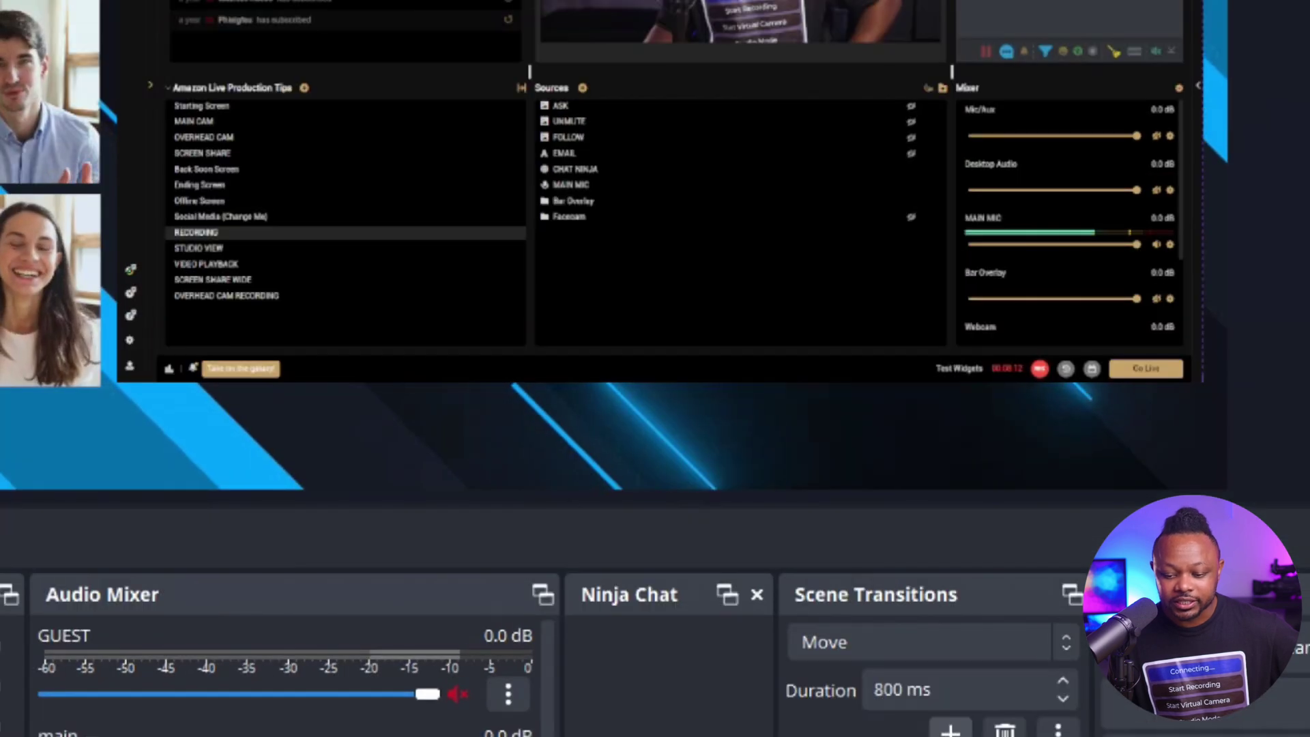
pyautogui.click(890, 496)
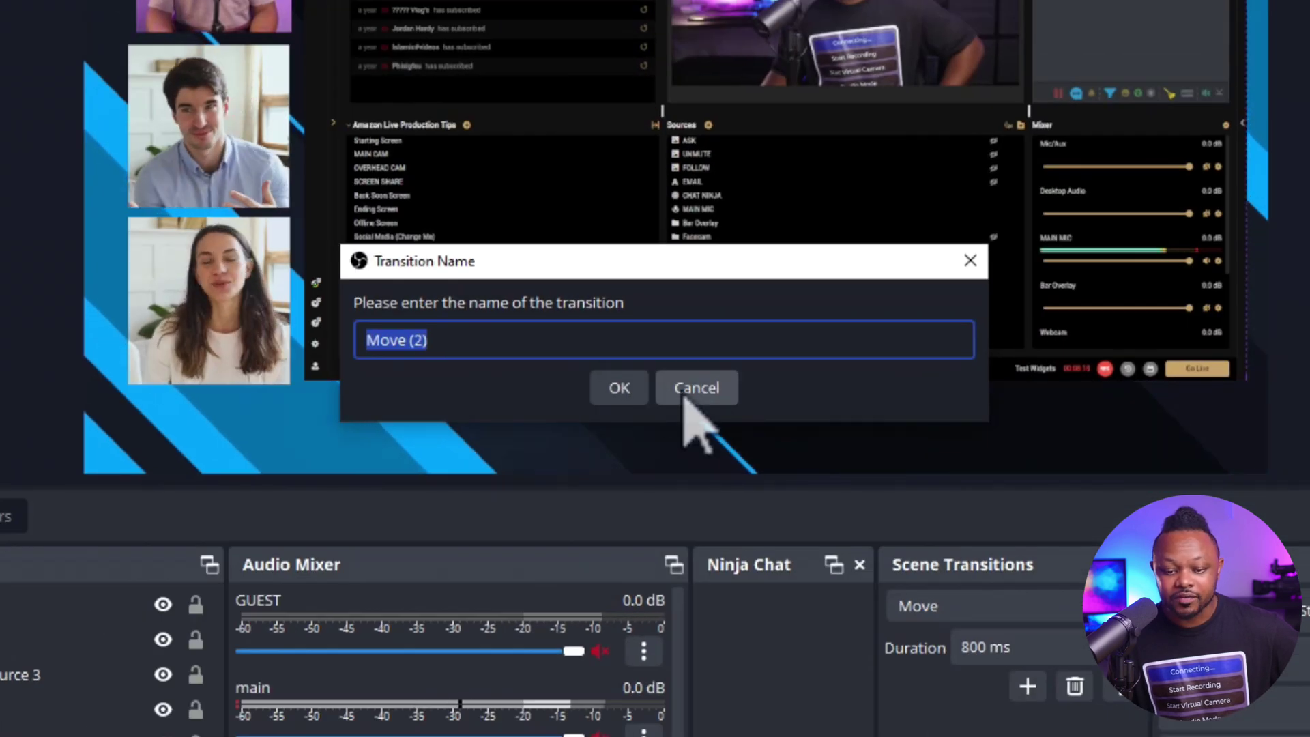
pyautogui.click(569, 390)
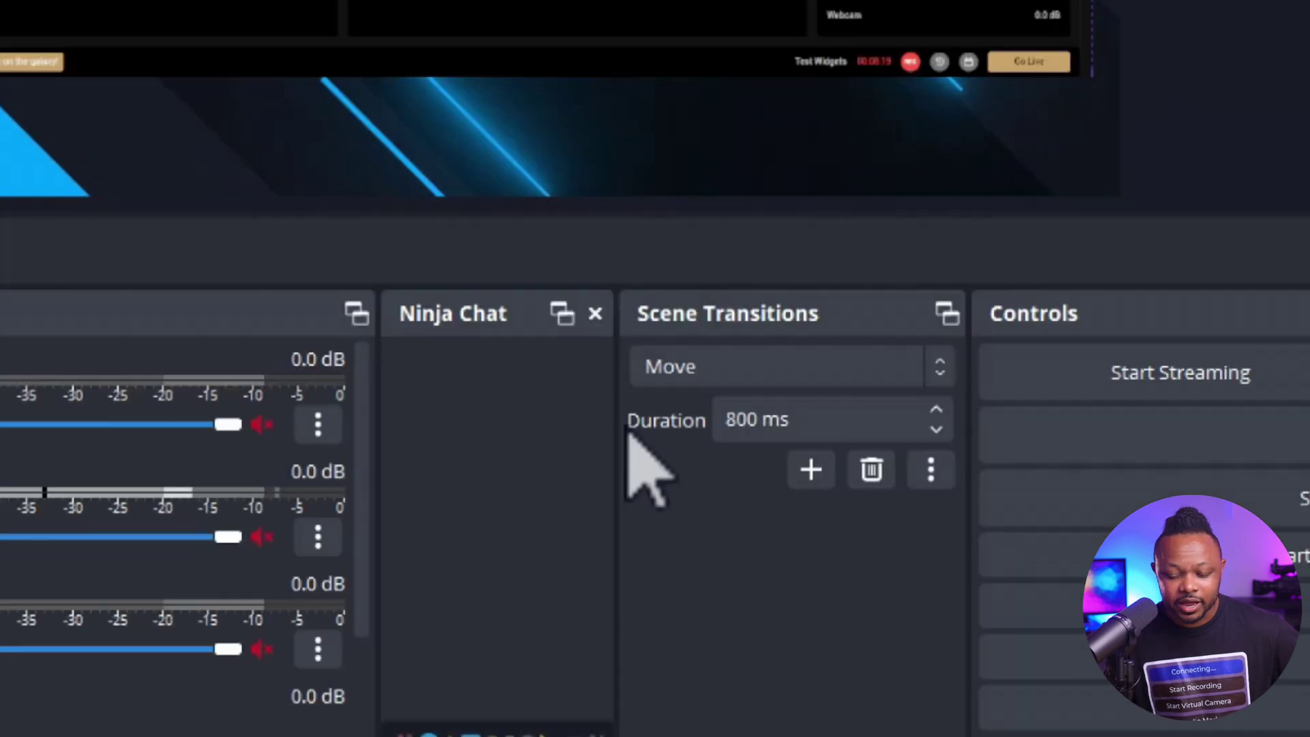
# Select the existing Move scene transition and open its properties.
pyautogui.click(675, 371)
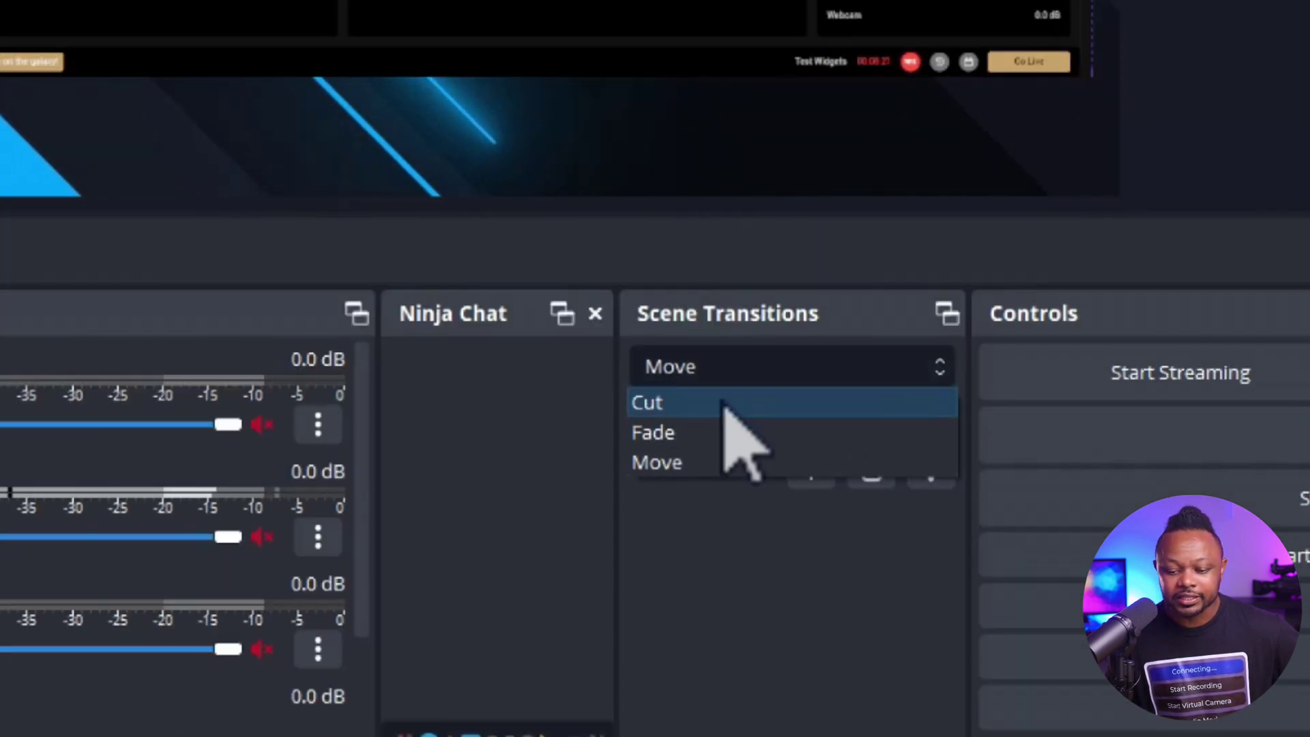
pyautogui.click(669, 461)
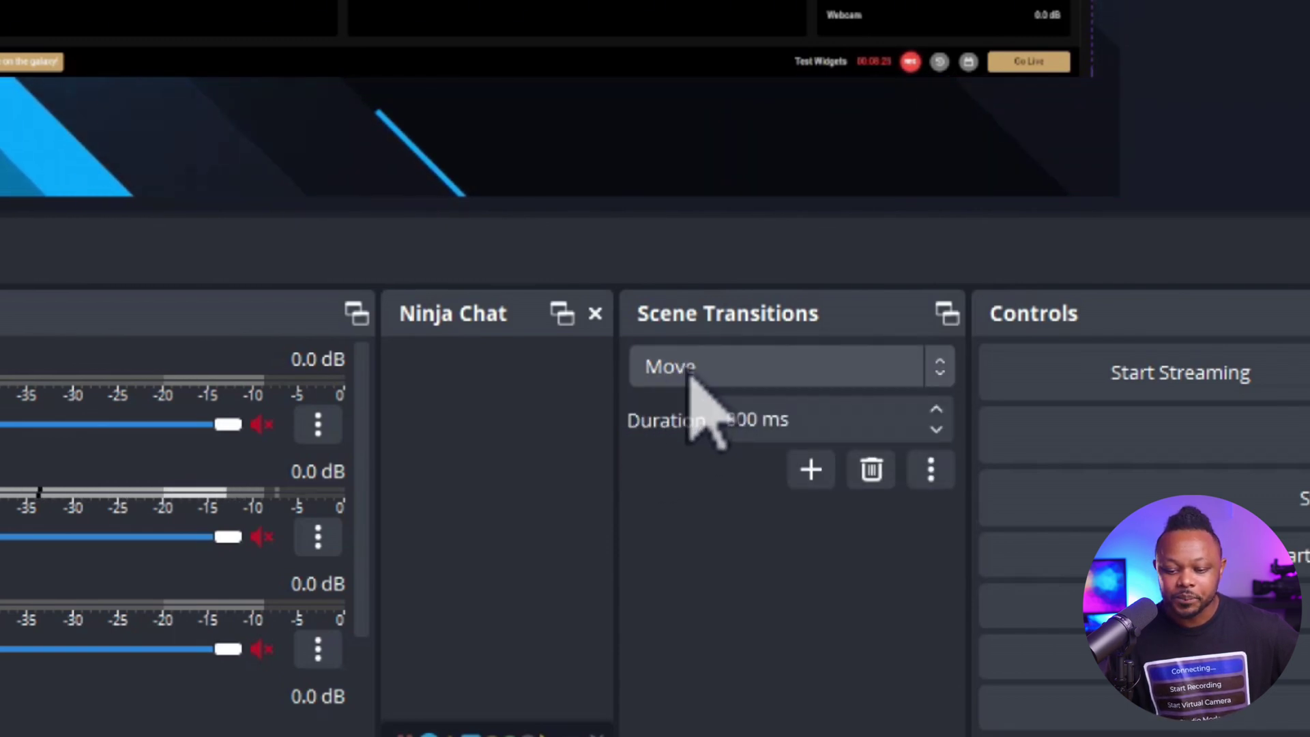
pyautogui.click(933, 471)
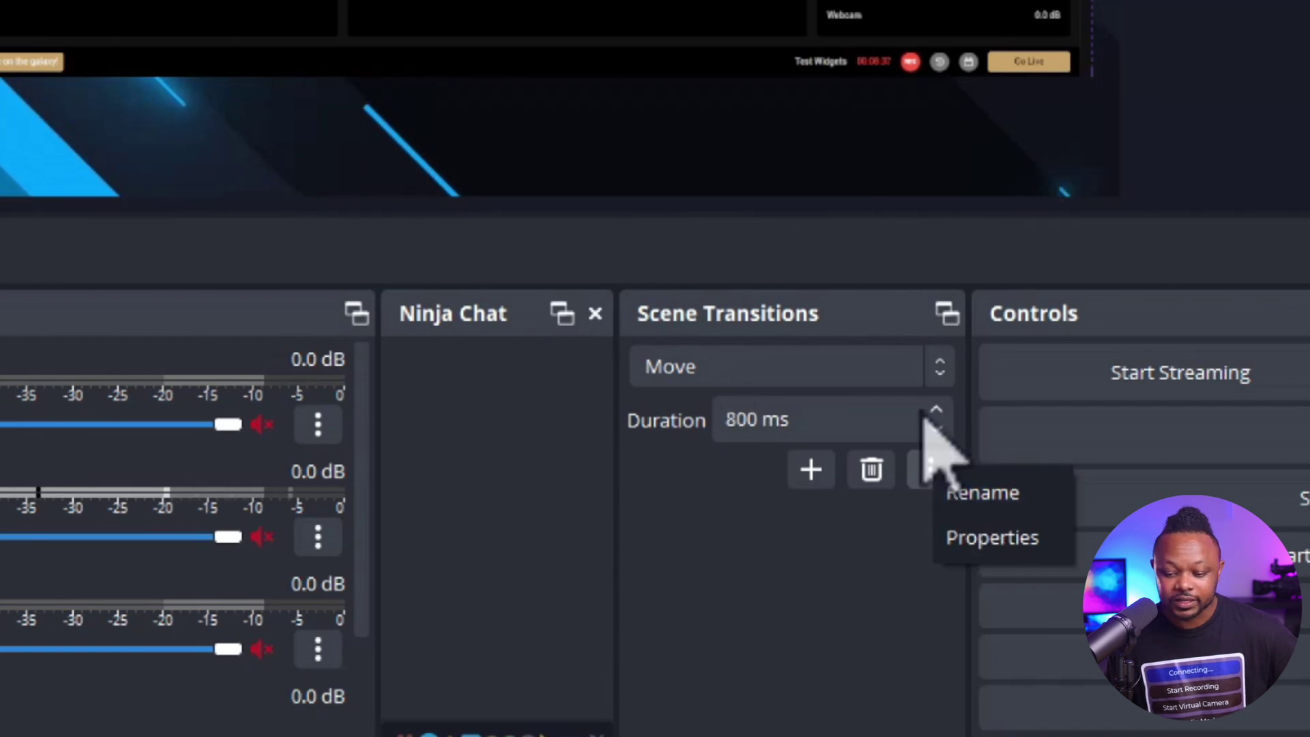
pyautogui.click(993, 545)
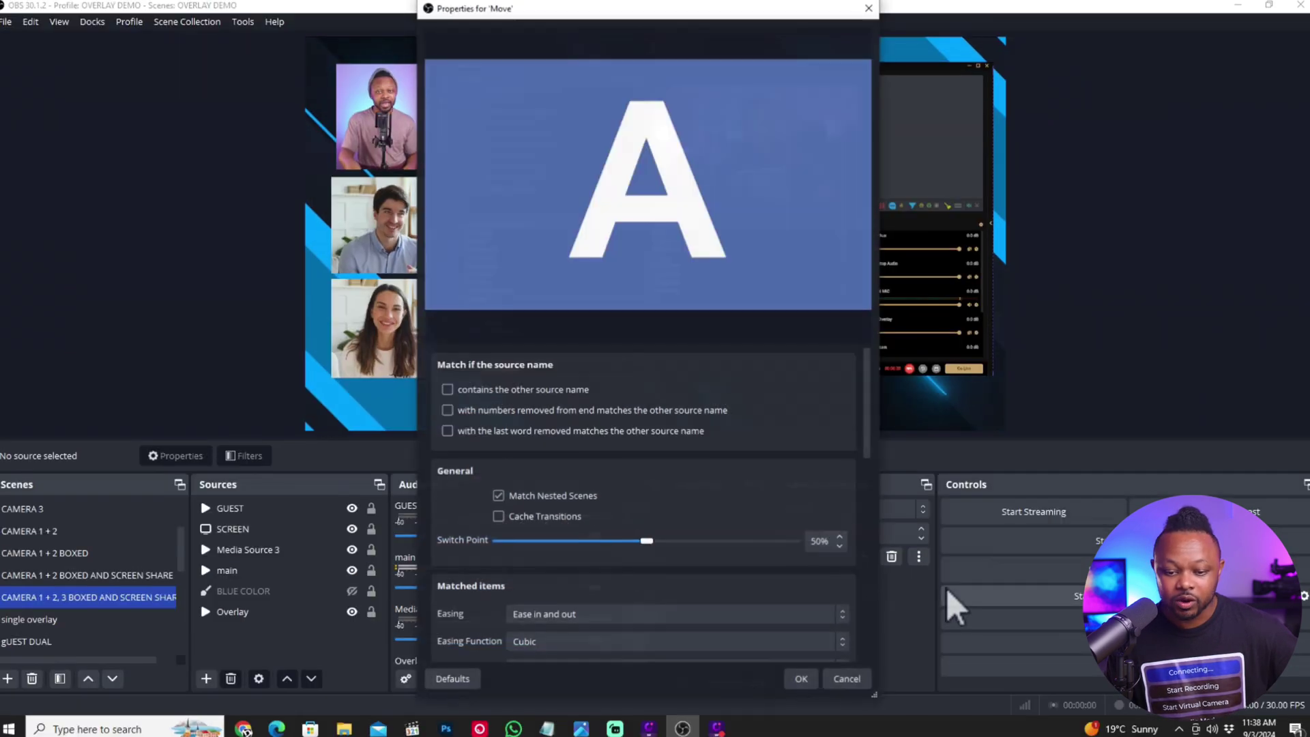
# Review the Move transition's source-name matching, general, matched, appearing and disappearing item settings, and accept the dialog.
pyautogui.scroll(-2, 870, 430)
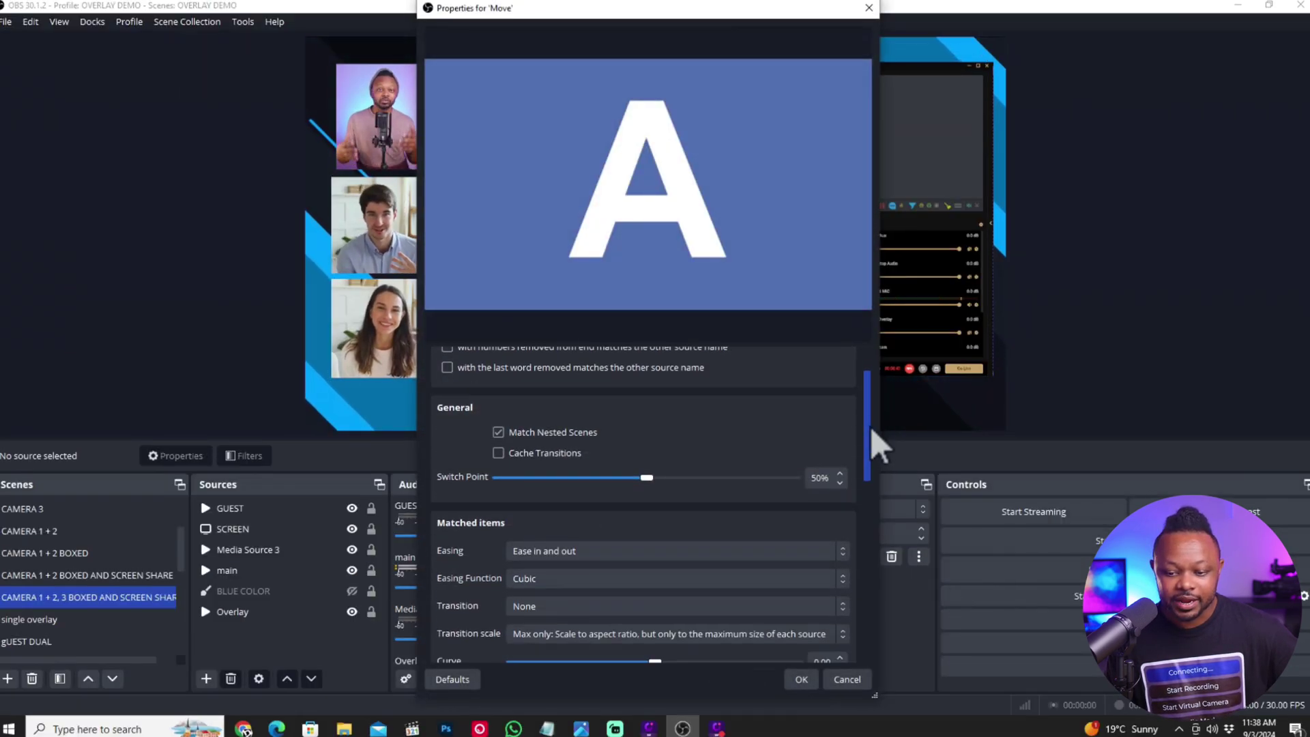
pyautogui.scroll(2, 869, 436)
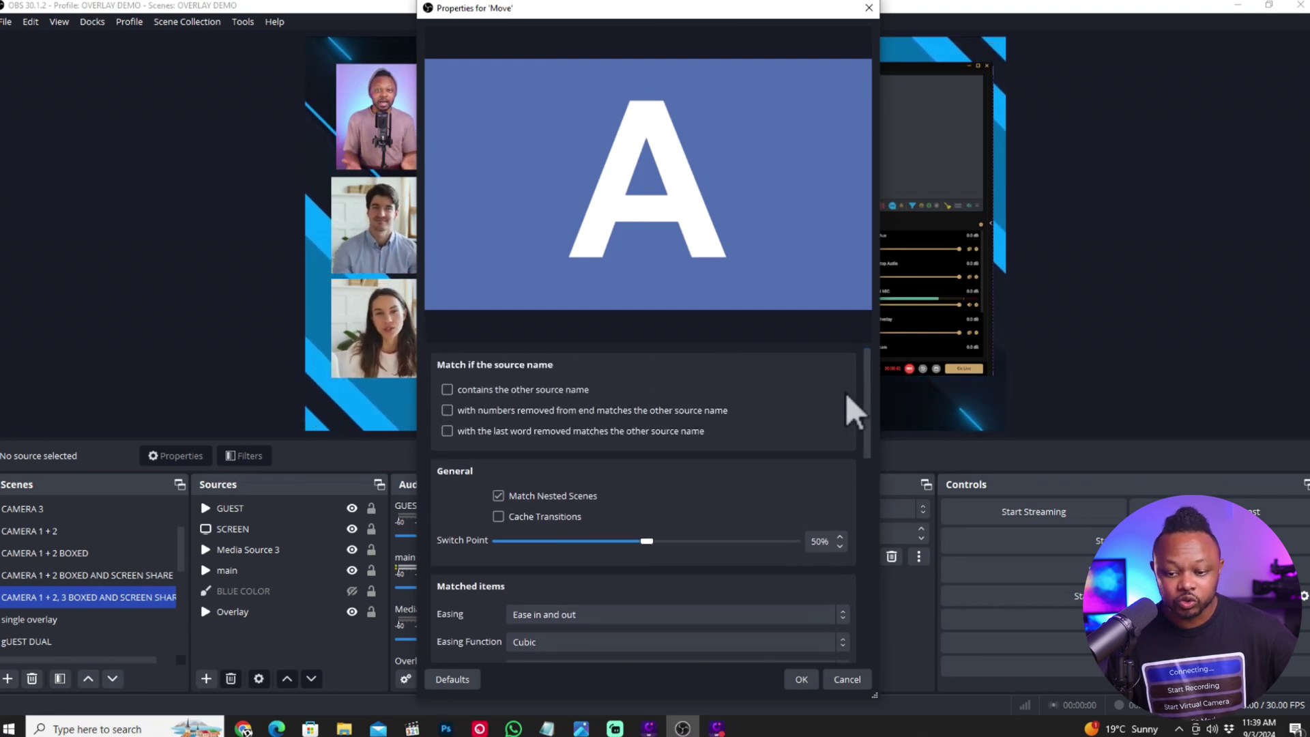
pyautogui.scroll(-1, 873, 410)
pyautogui.scroll(1, 871, 403)
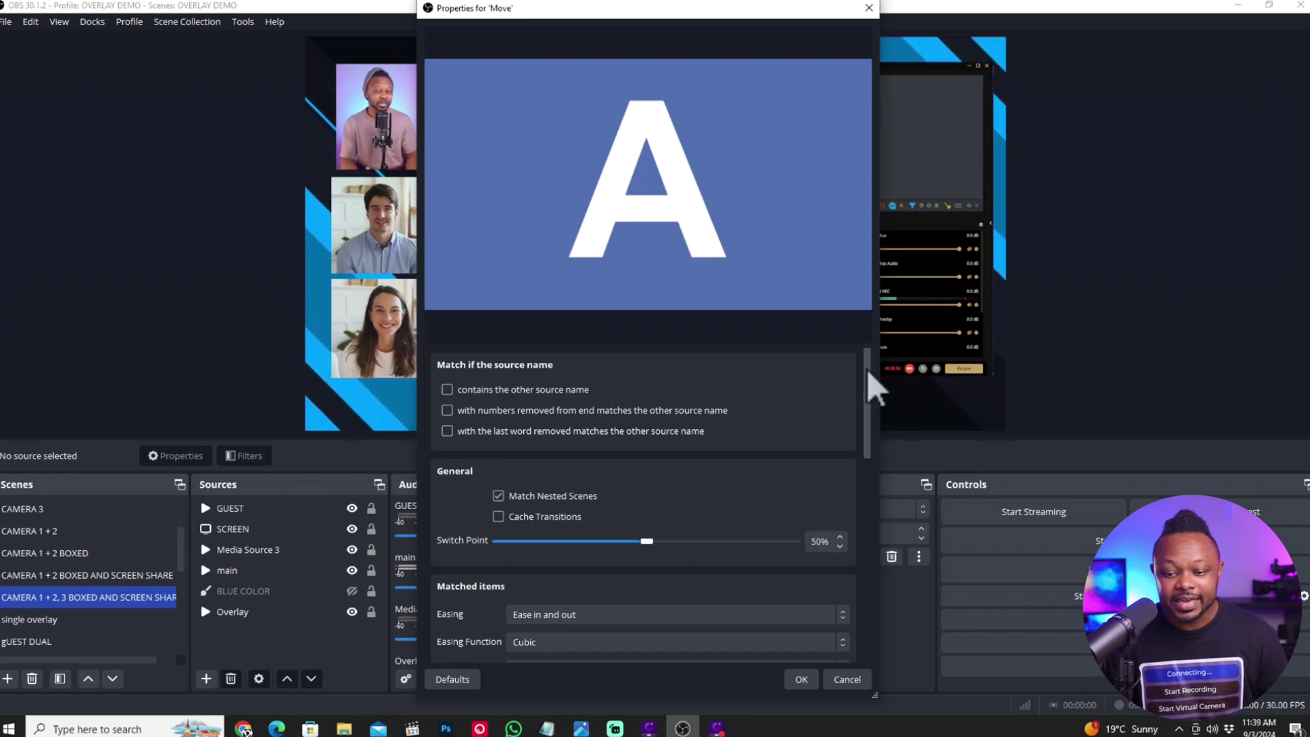
pyautogui.scroll(-1, 873, 403)
pyautogui.moveTo(870, 396); pyautogui.dragTo(871, 450)
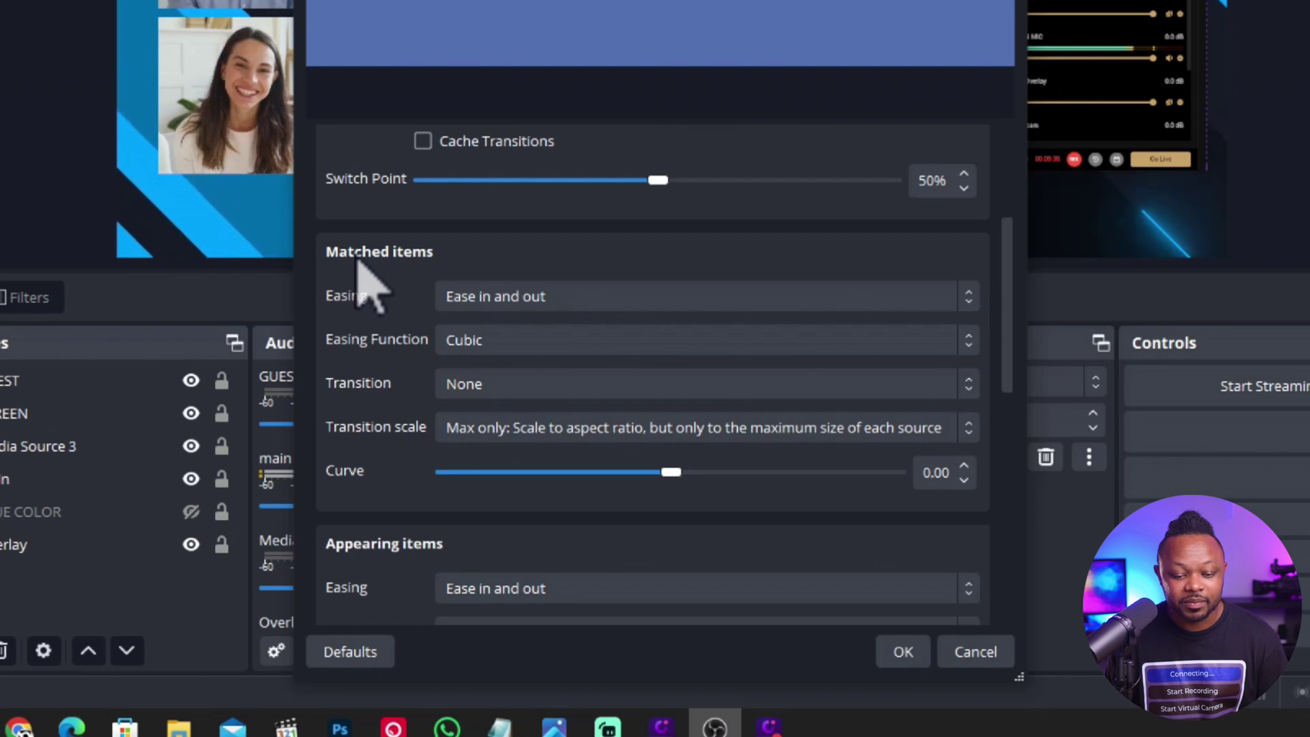
pyautogui.click(466, 386)
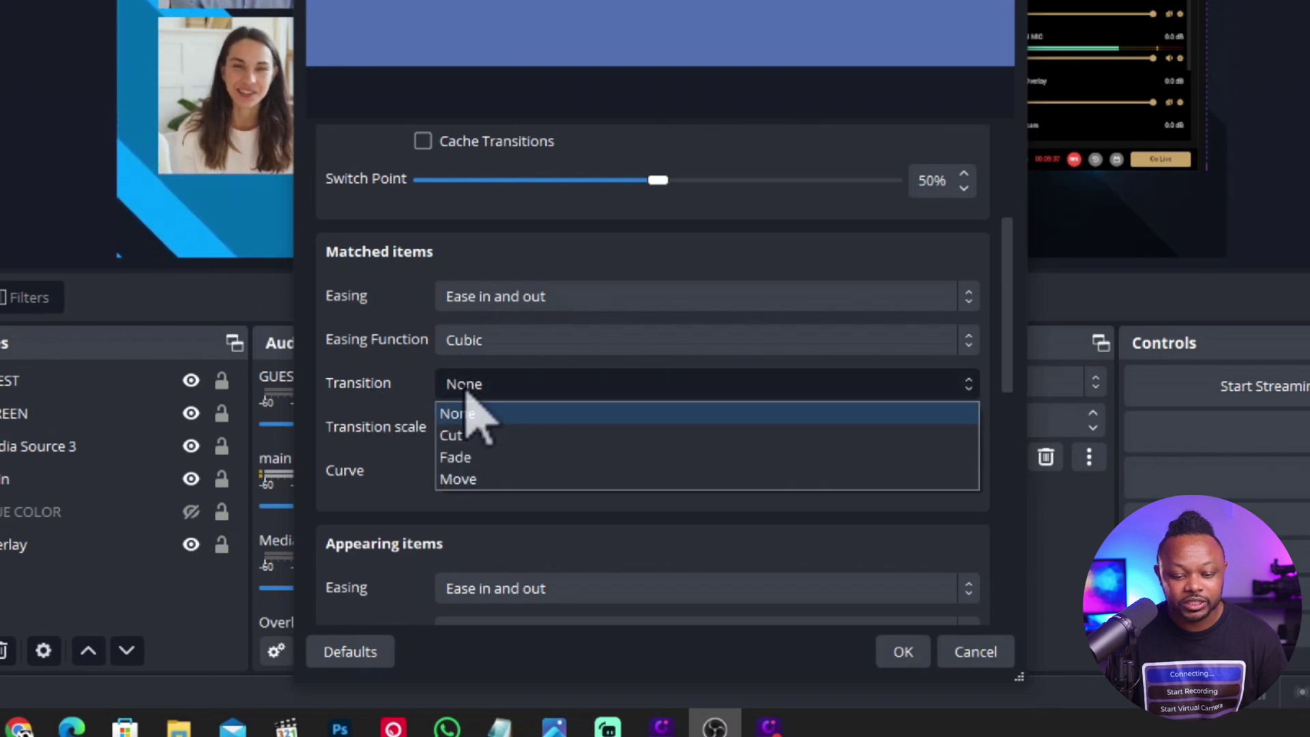
pyautogui.click(467, 390)
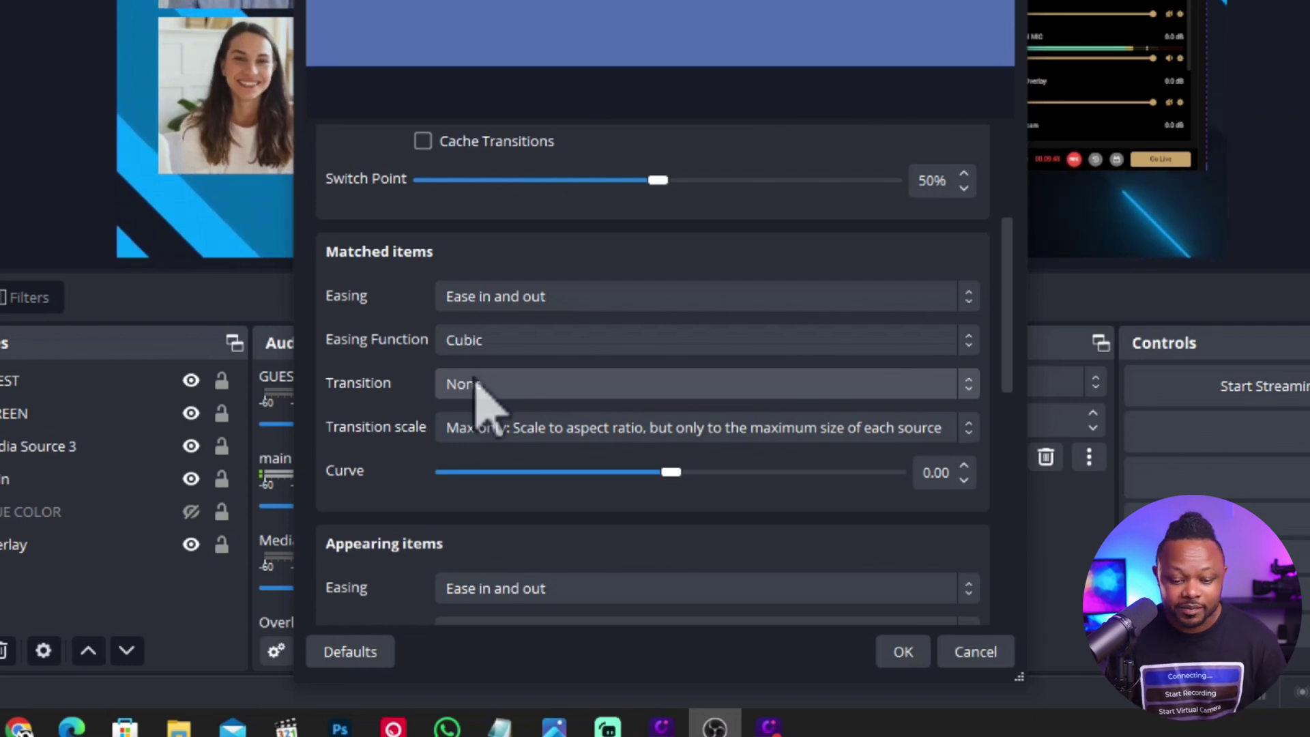
pyautogui.scroll(-2, 571, 534)
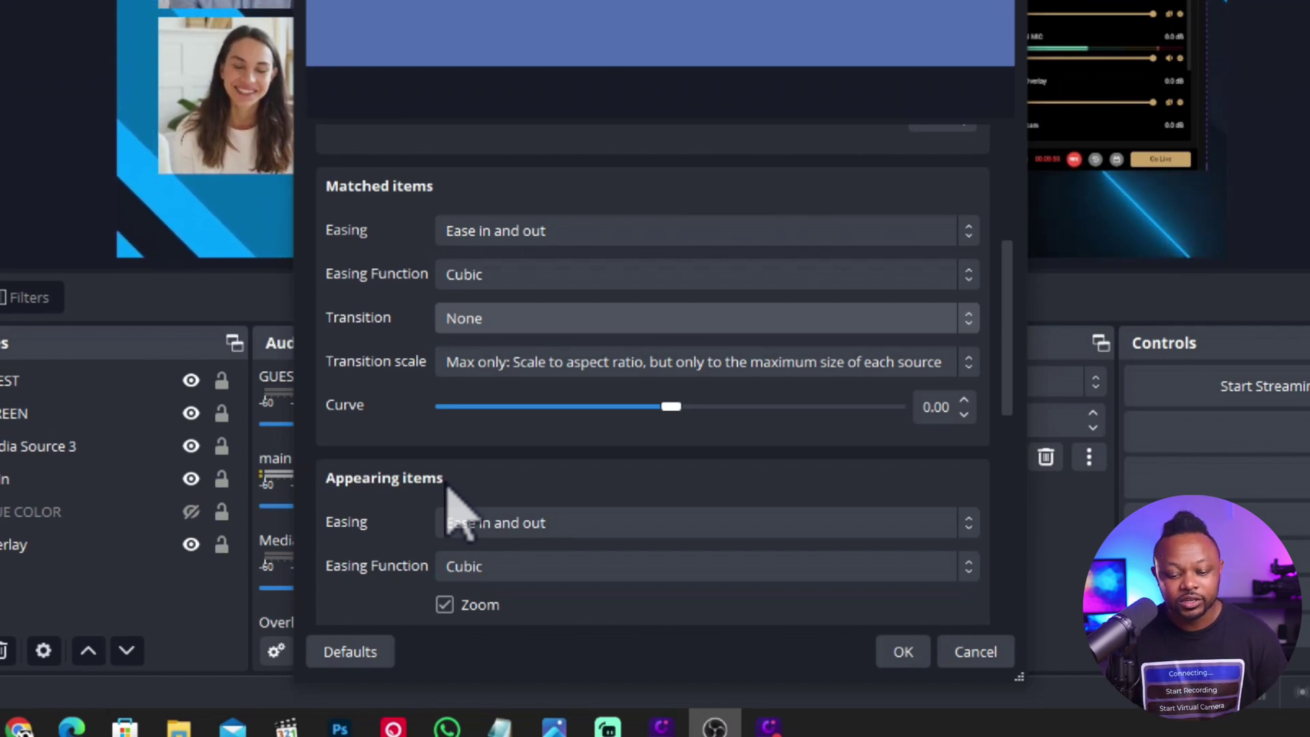
pyautogui.moveTo(1008, 394); pyautogui.dragTo(1011, 535)
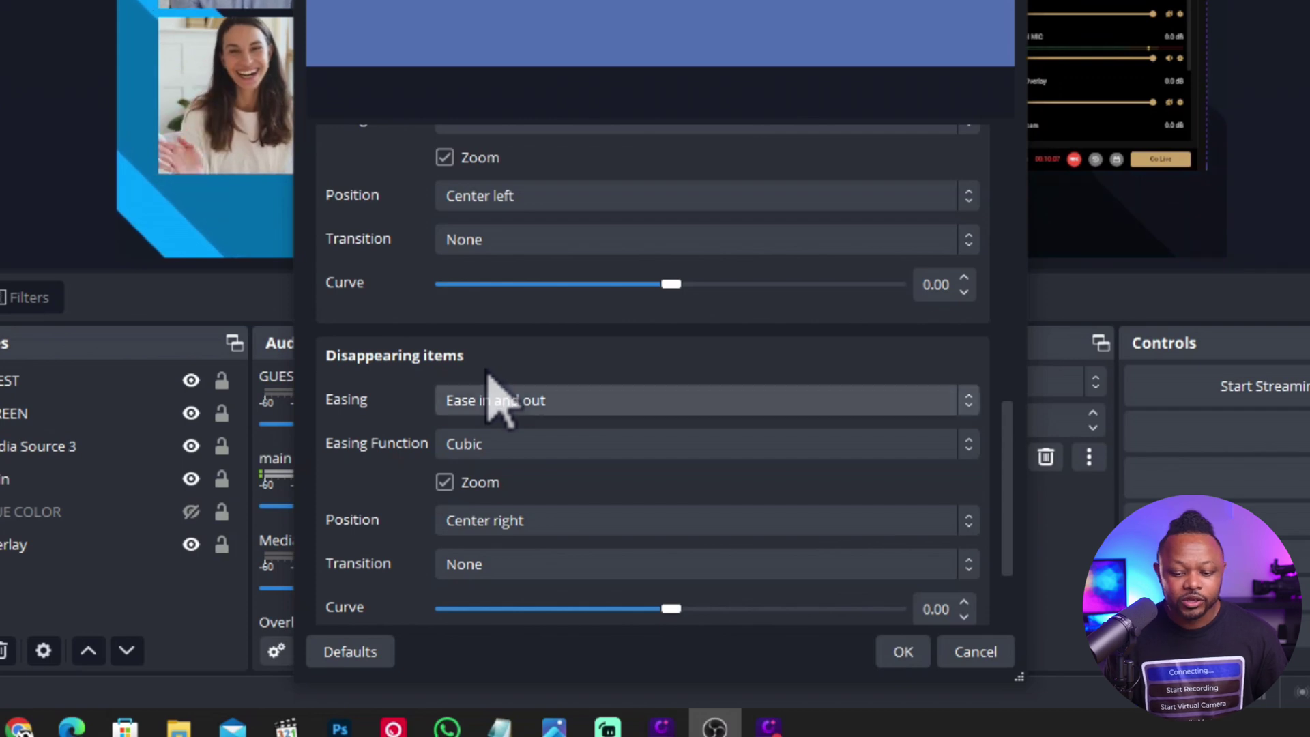
pyautogui.scroll(-2, 1005, 469)
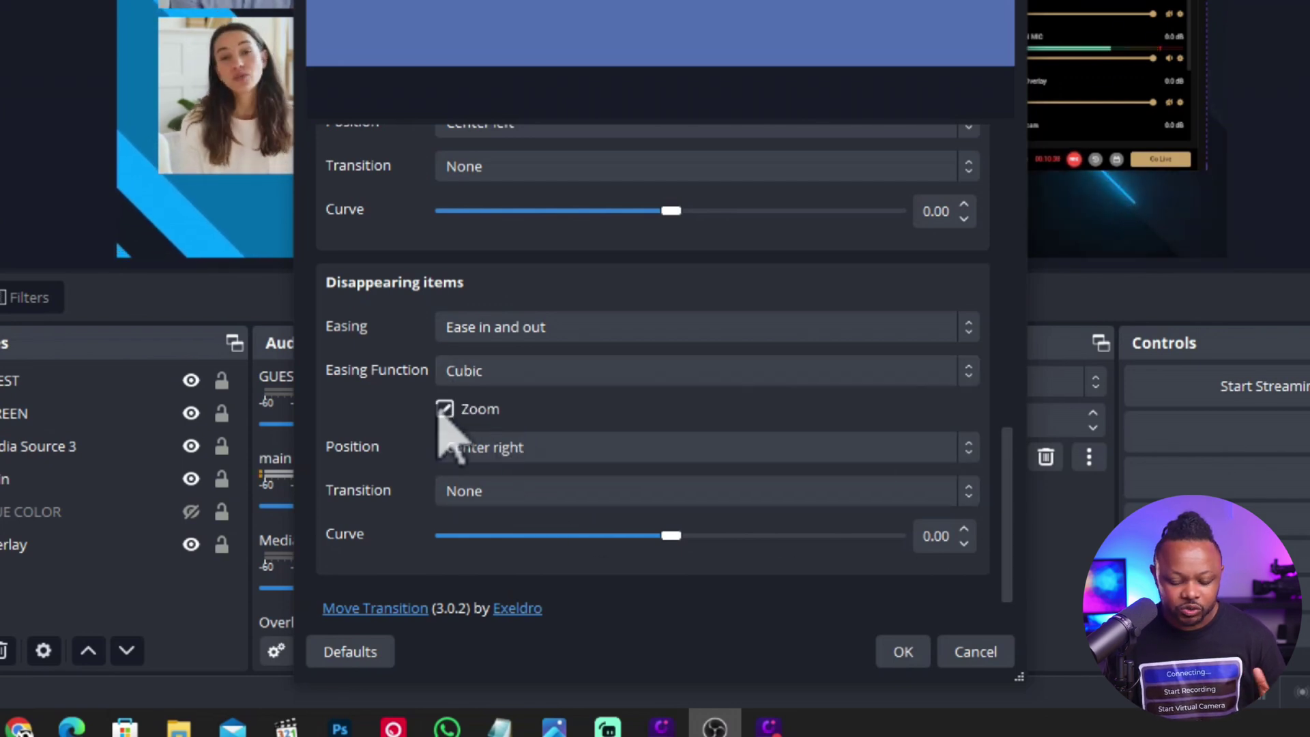
pyautogui.click(901, 665)
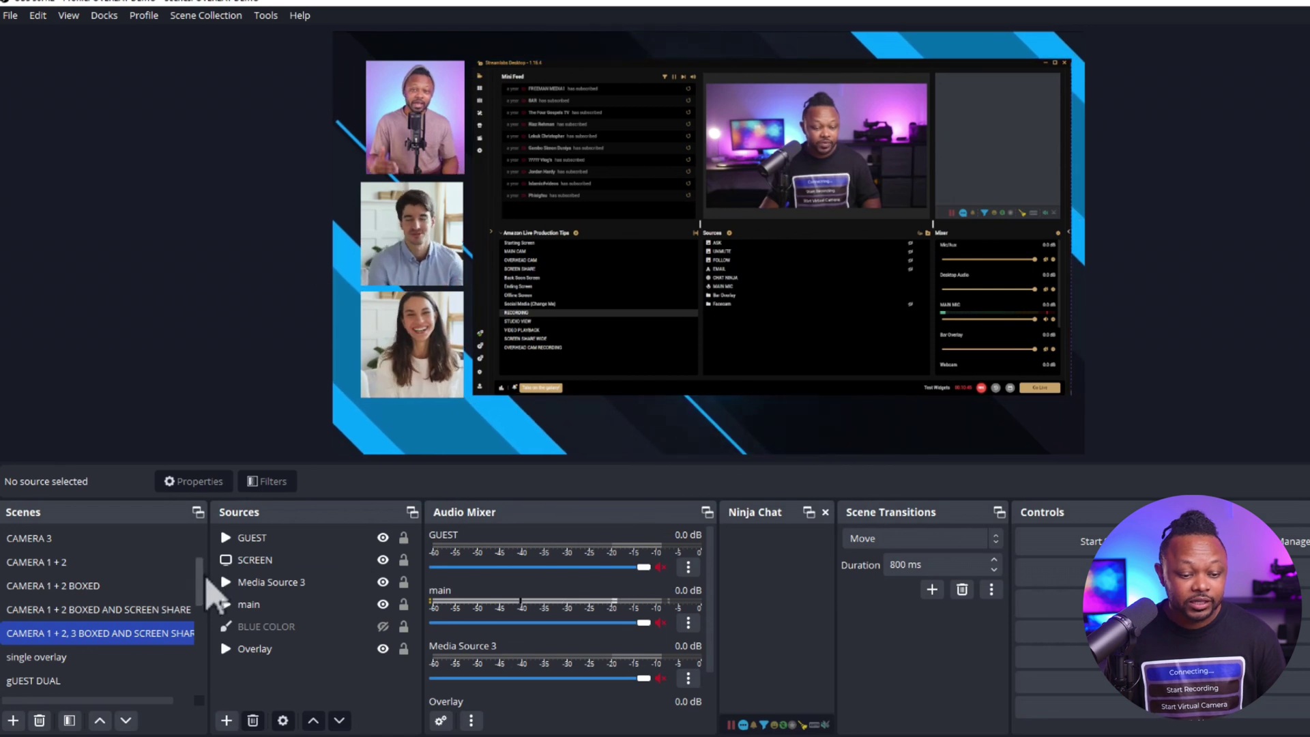
# Switch to the "2 GUEST" scene.
pyautogui.moveTo(198, 571); pyautogui.dragTo(202, 604)
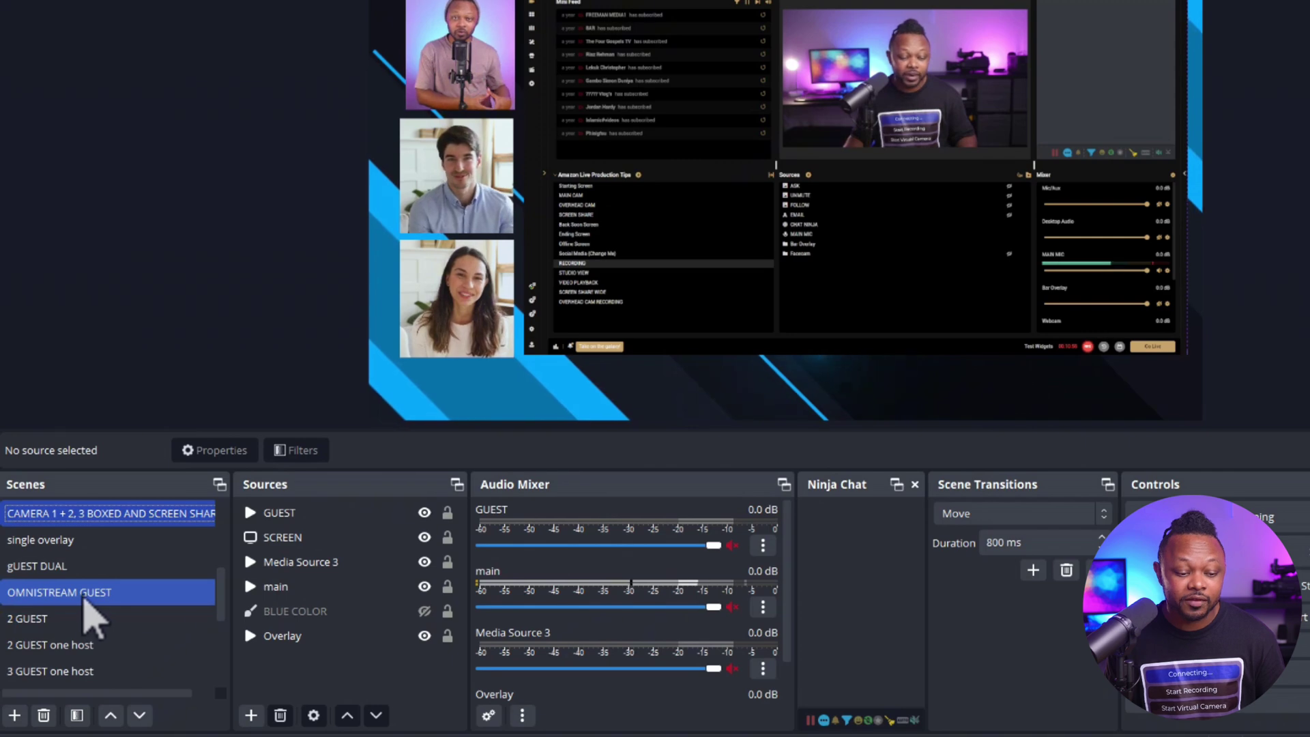
pyautogui.click(72, 619)
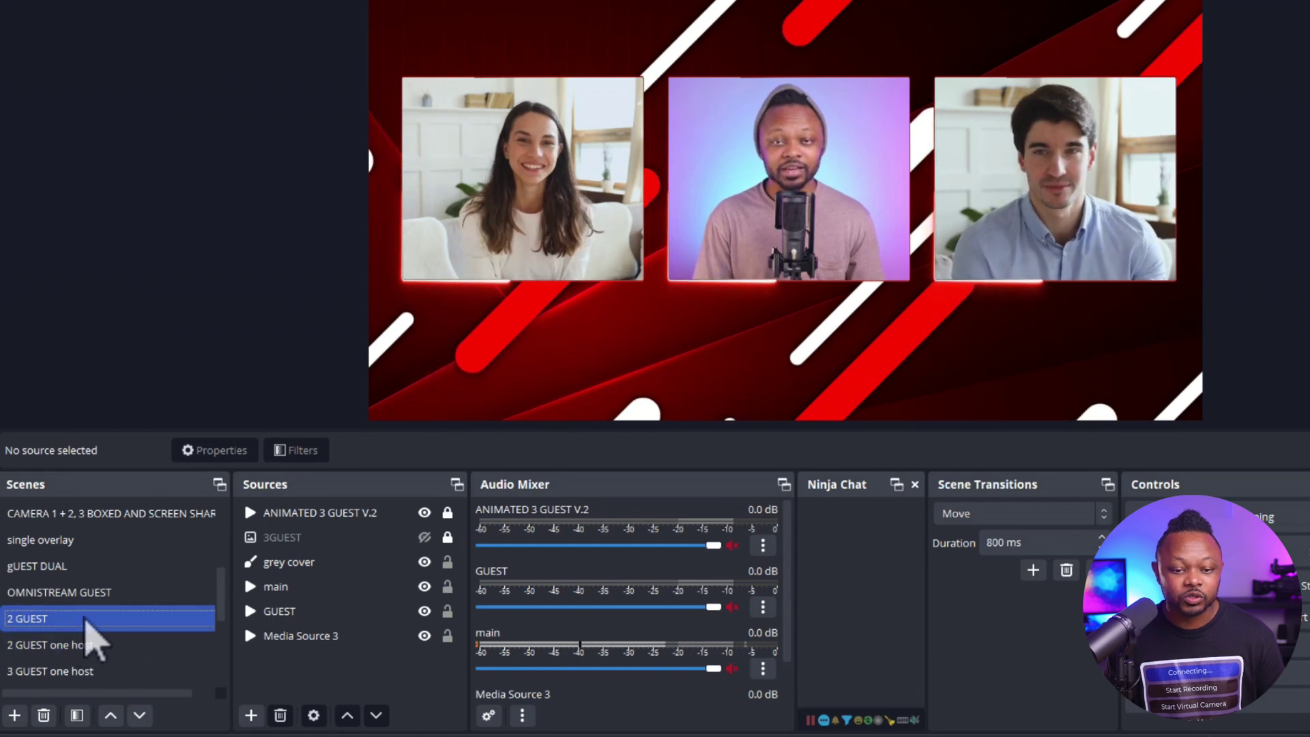
# Switch through the "2 GUEST one host", "3 GUEST one host", "SCREEN SHARE" and "CHAT & MAIN" scenes, and return to "3 GUEST one host".
pyautogui.click(112, 644)
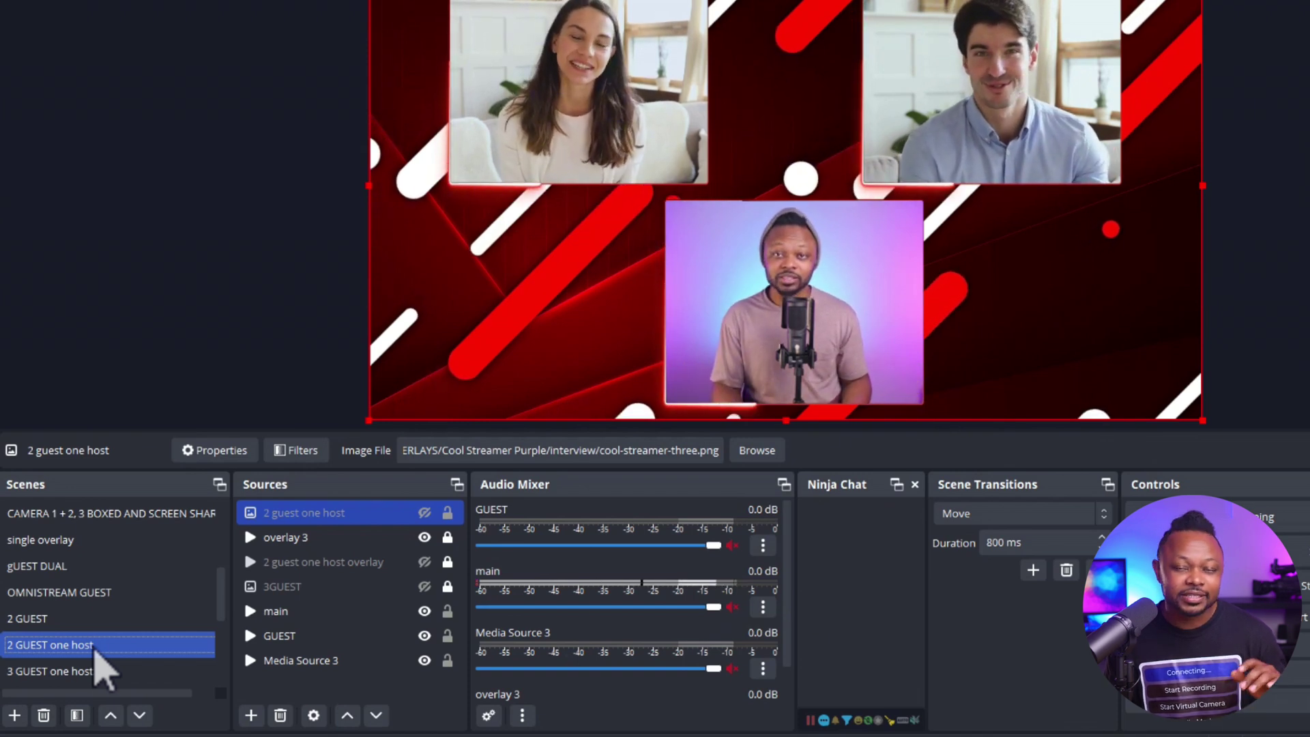
pyautogui.scroll(-2, 220, 614)
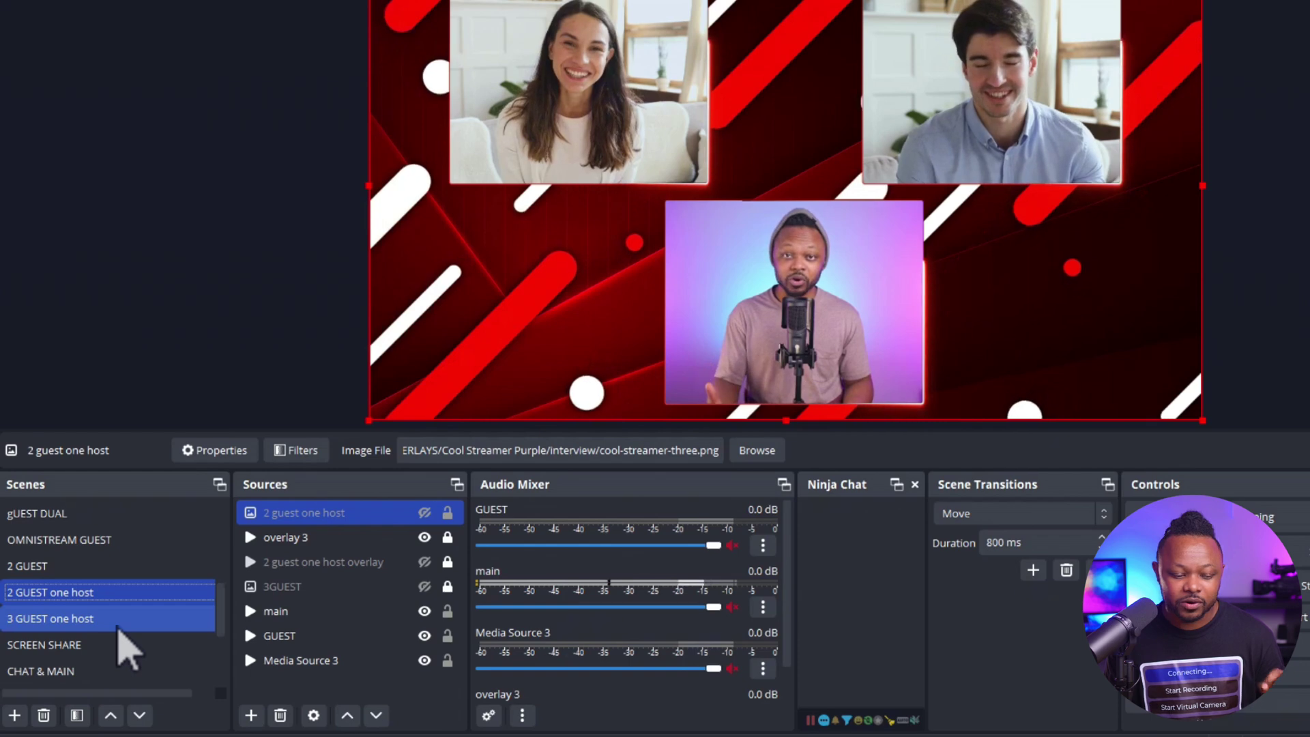
pyautogui.click(118, 626)
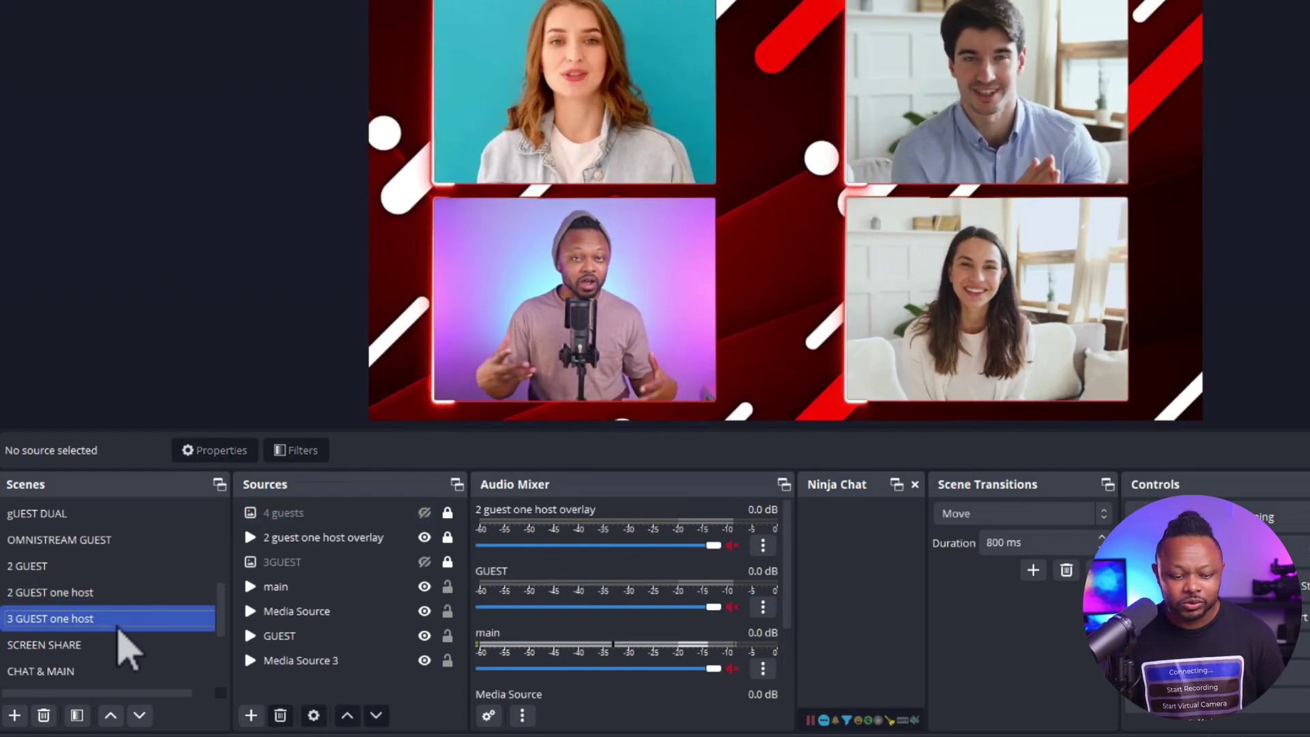
pyautogui.click(89, 649)
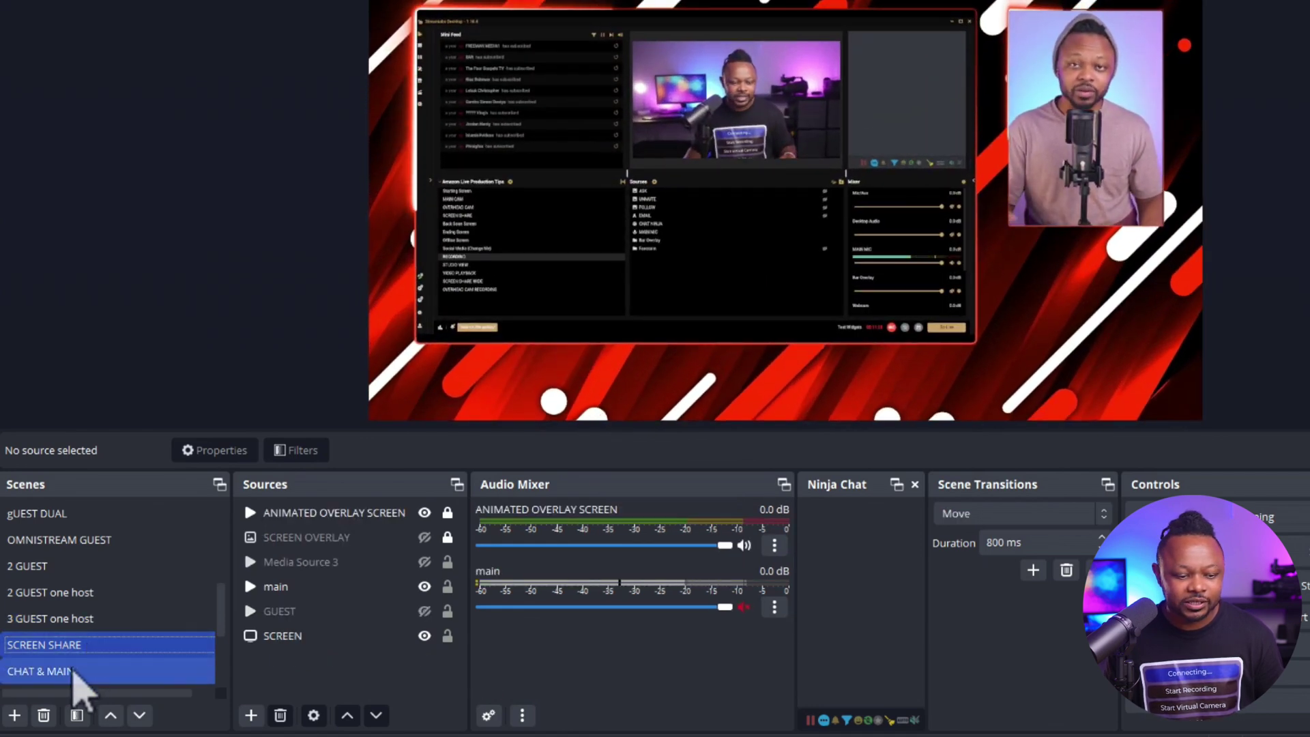
pyautogui.click(73, 672)
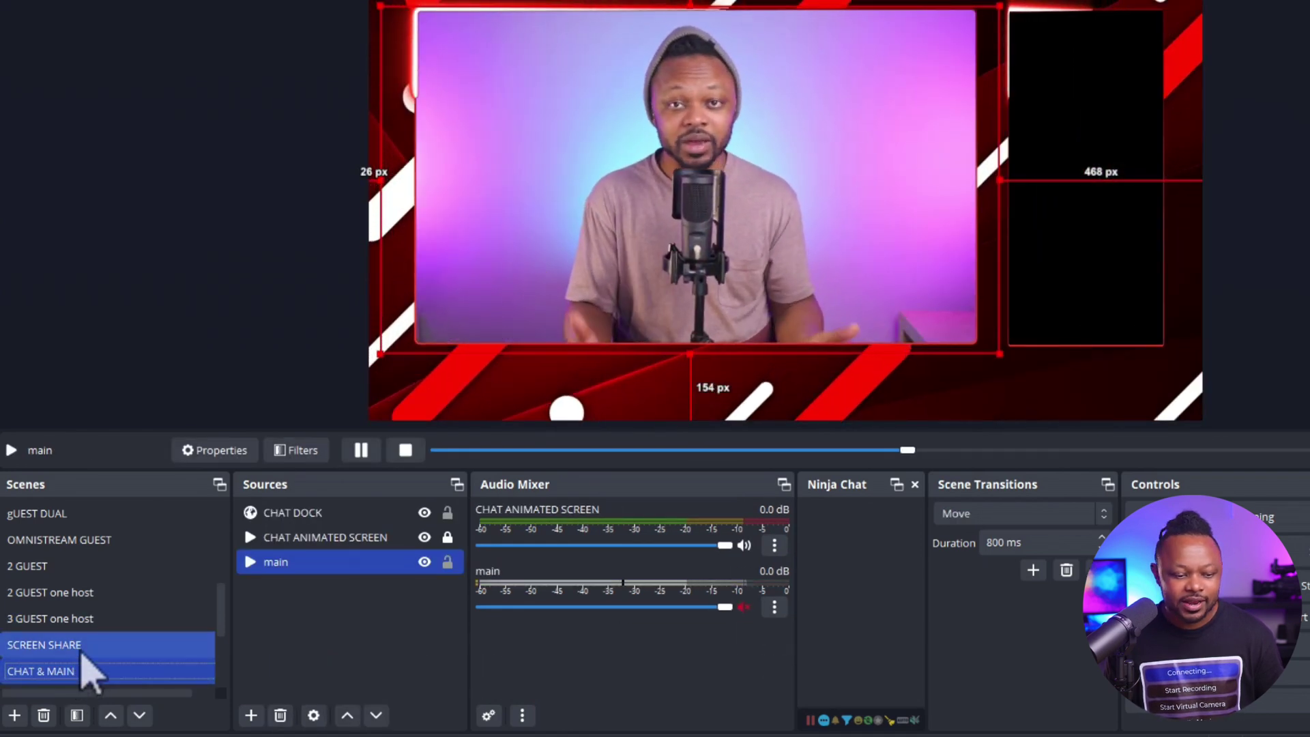
pyautogui.click(95, 620)
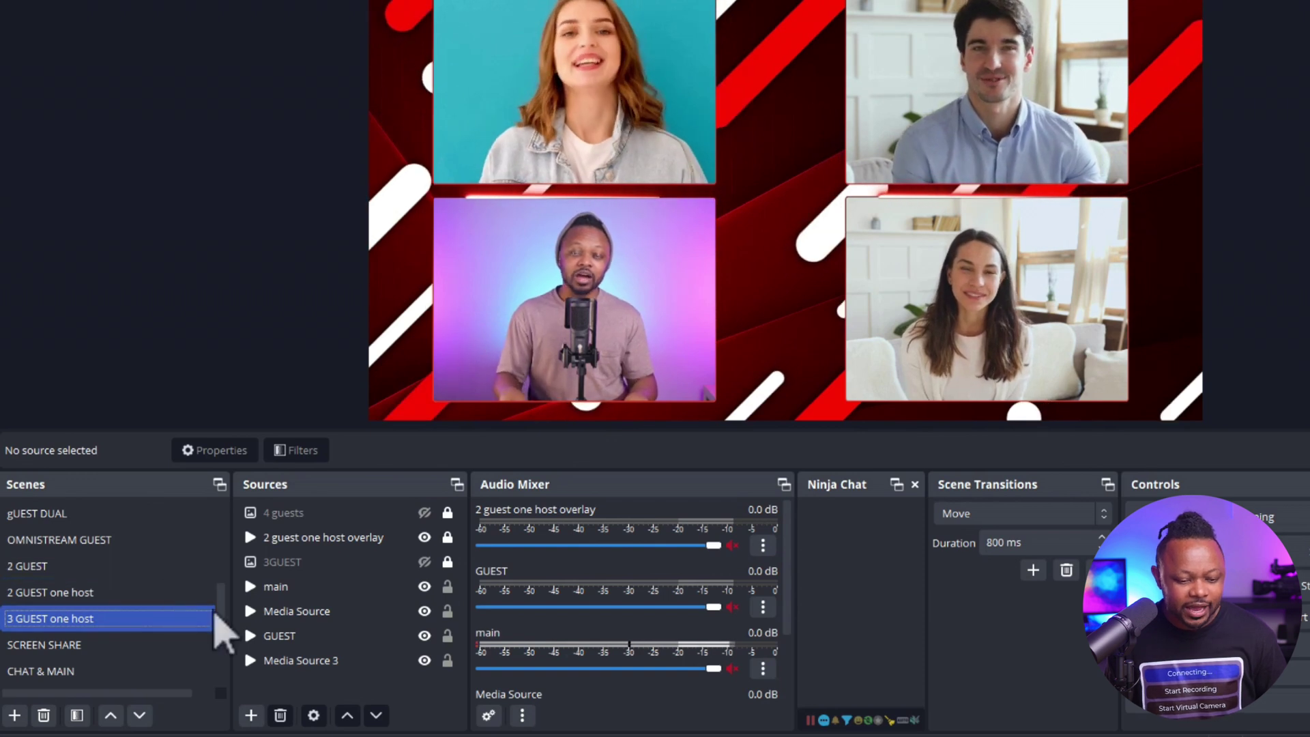
# Switch to the "MAIN CAMERA" scene, followed by the "CAMERA 2" scene.
pyautogui.moveTo(227, 605); pyautogui.dragTo(228, 588)
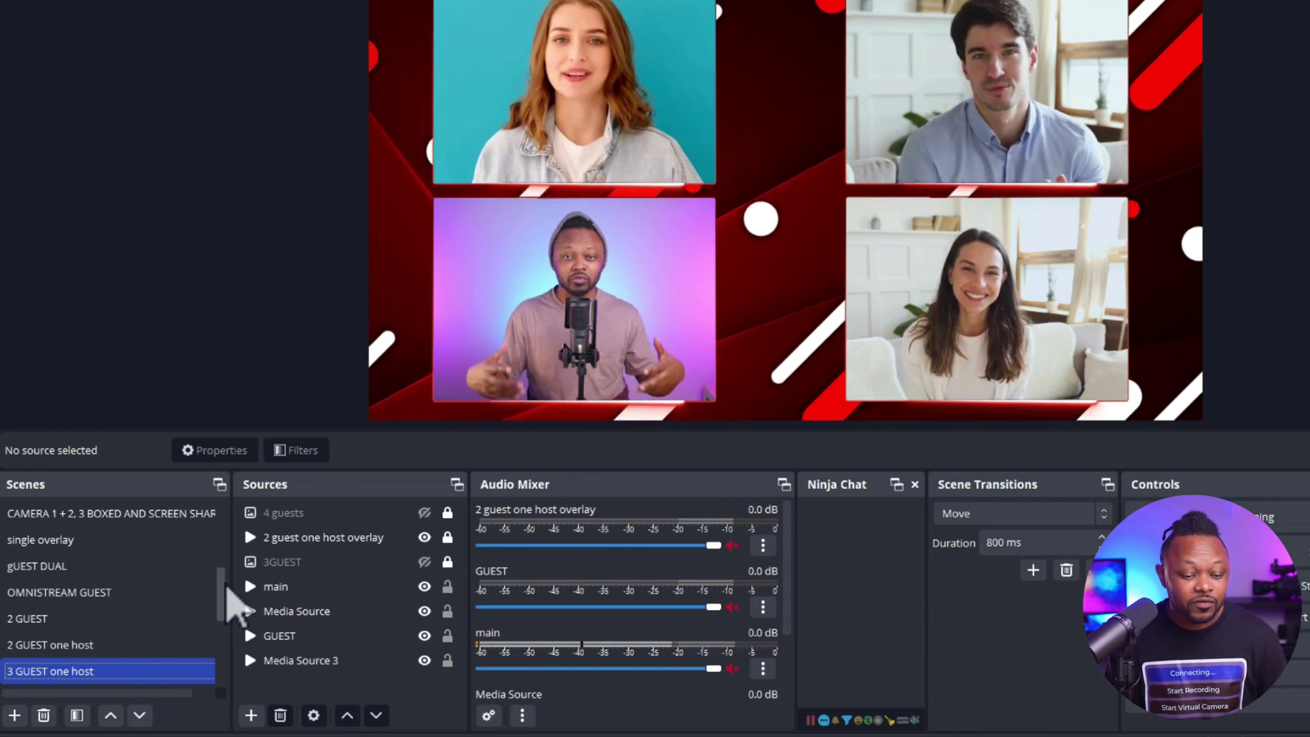
pyautogui.moveTo(227, 588); pyautogui.dragTo(225, 537)
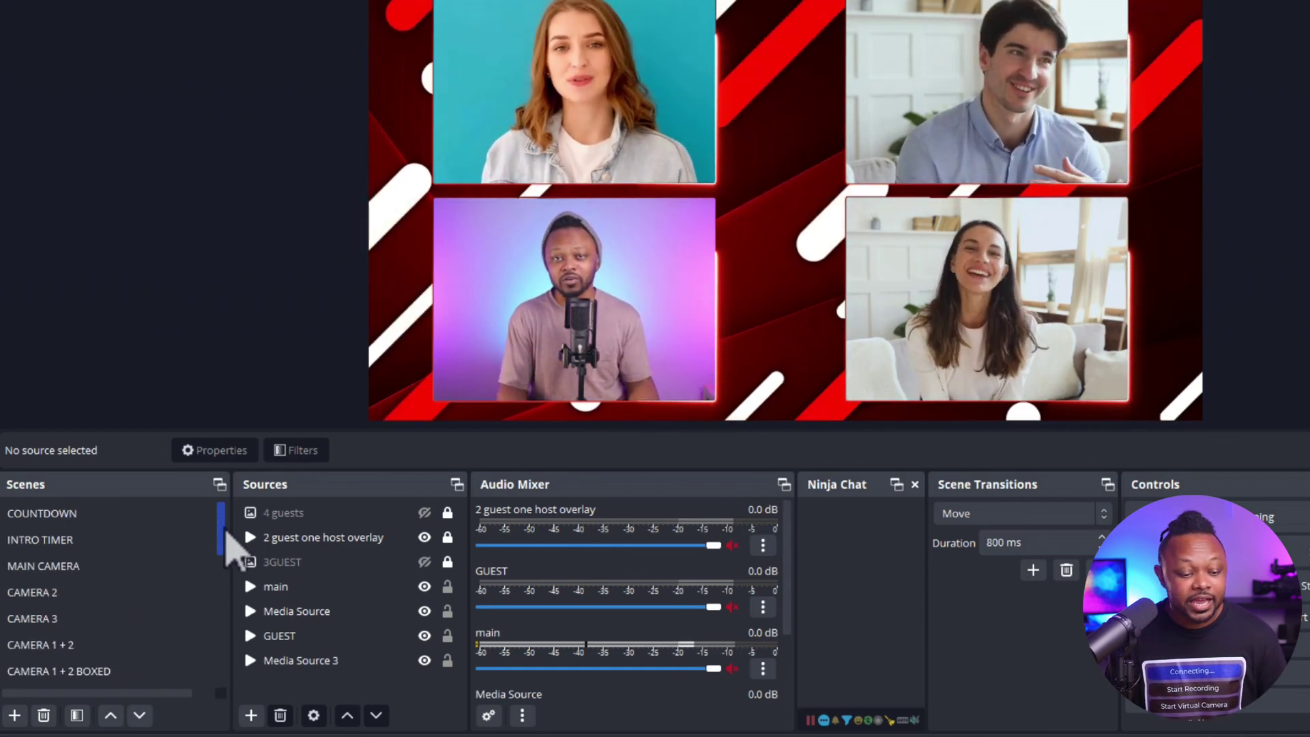
pyautogui.click(183, 539)
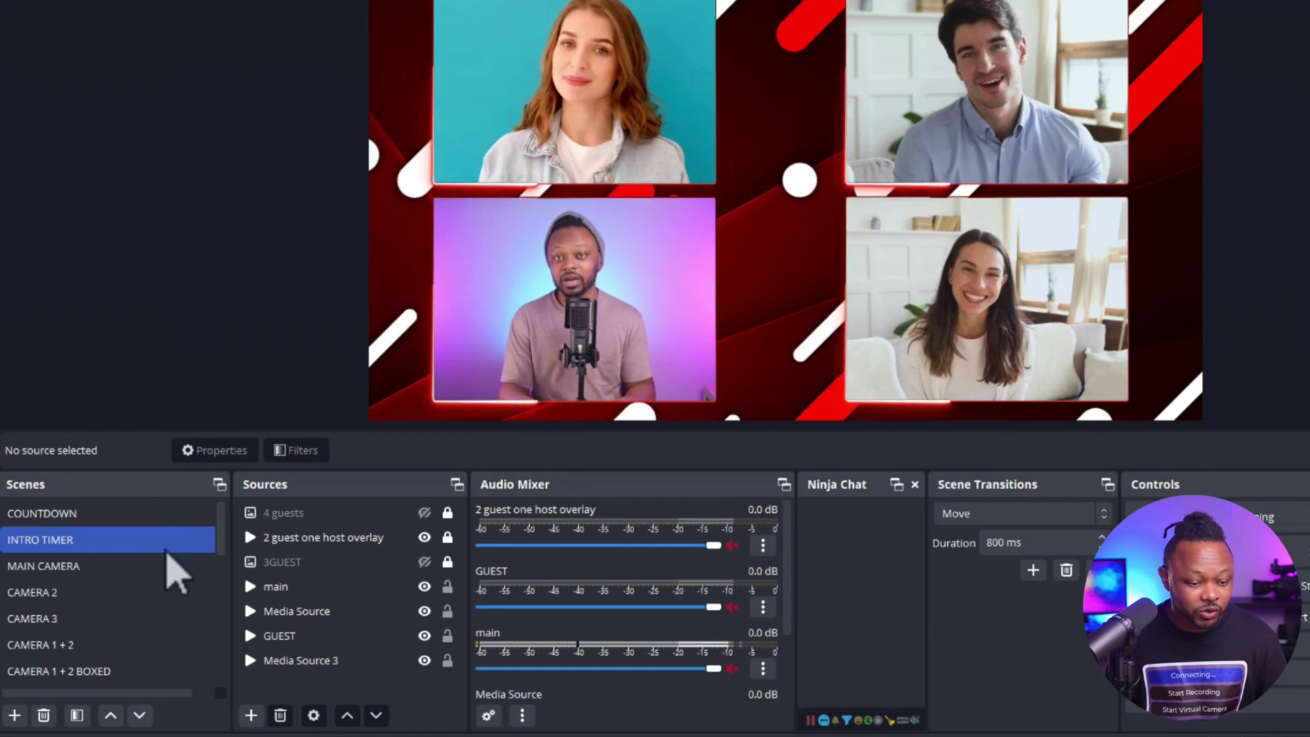
pyautogui.click(133, 570)
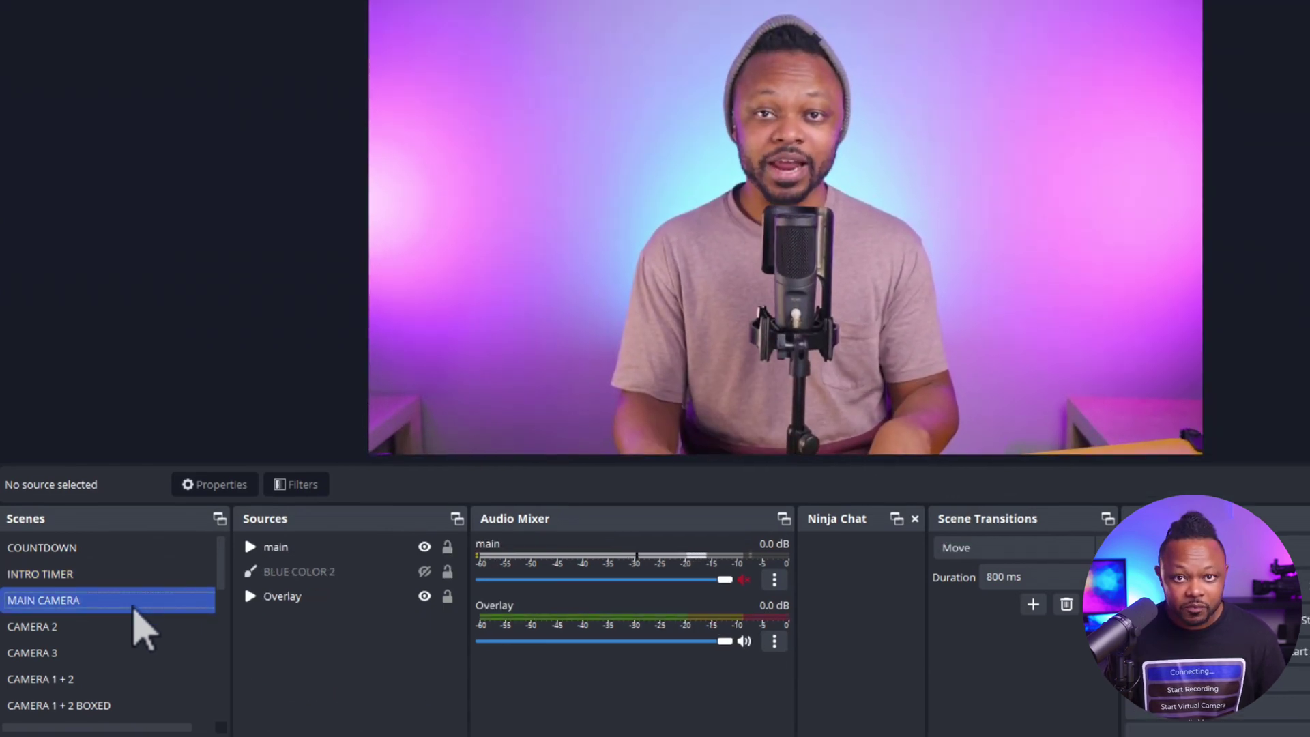
pyautogui.click(83, 625)
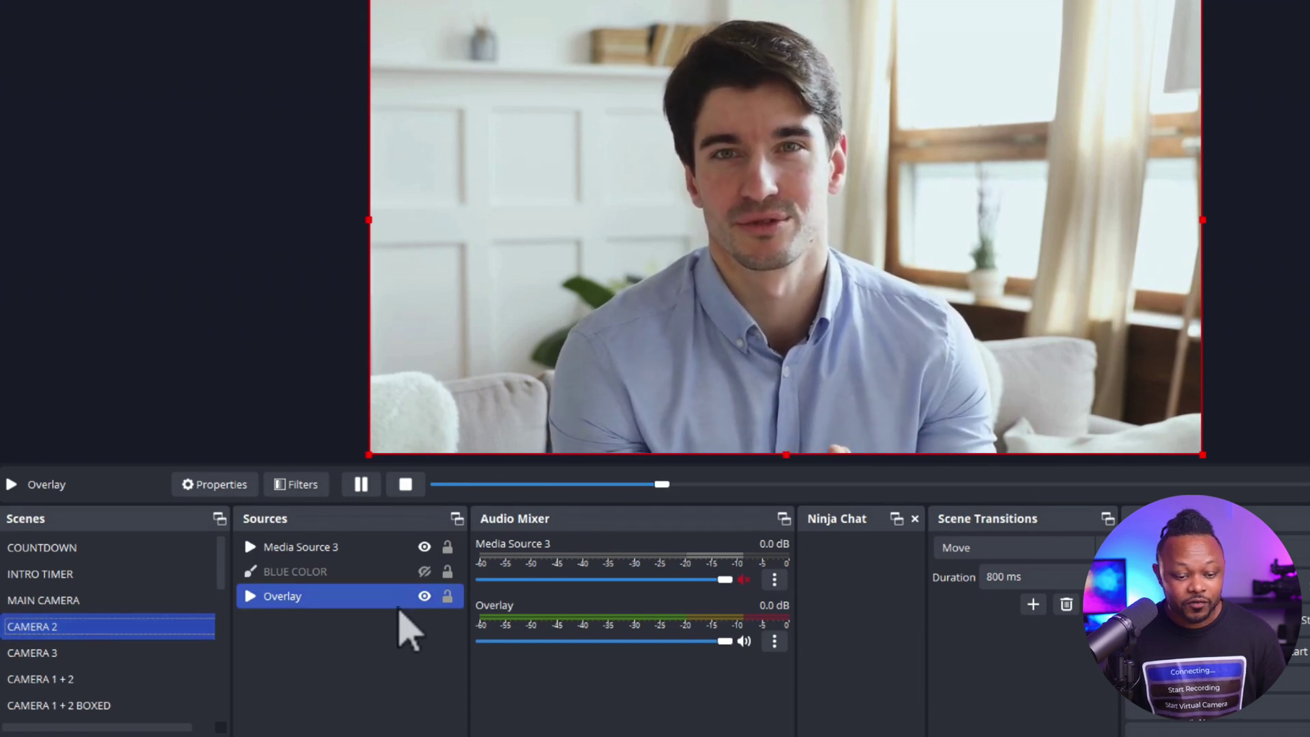
# Hide the Overlay source in both the "CAMERA 2" and "MAIN CAMERA" scenes.
pyautogui.click(424, 596)
pyautogui.click(136, 601)
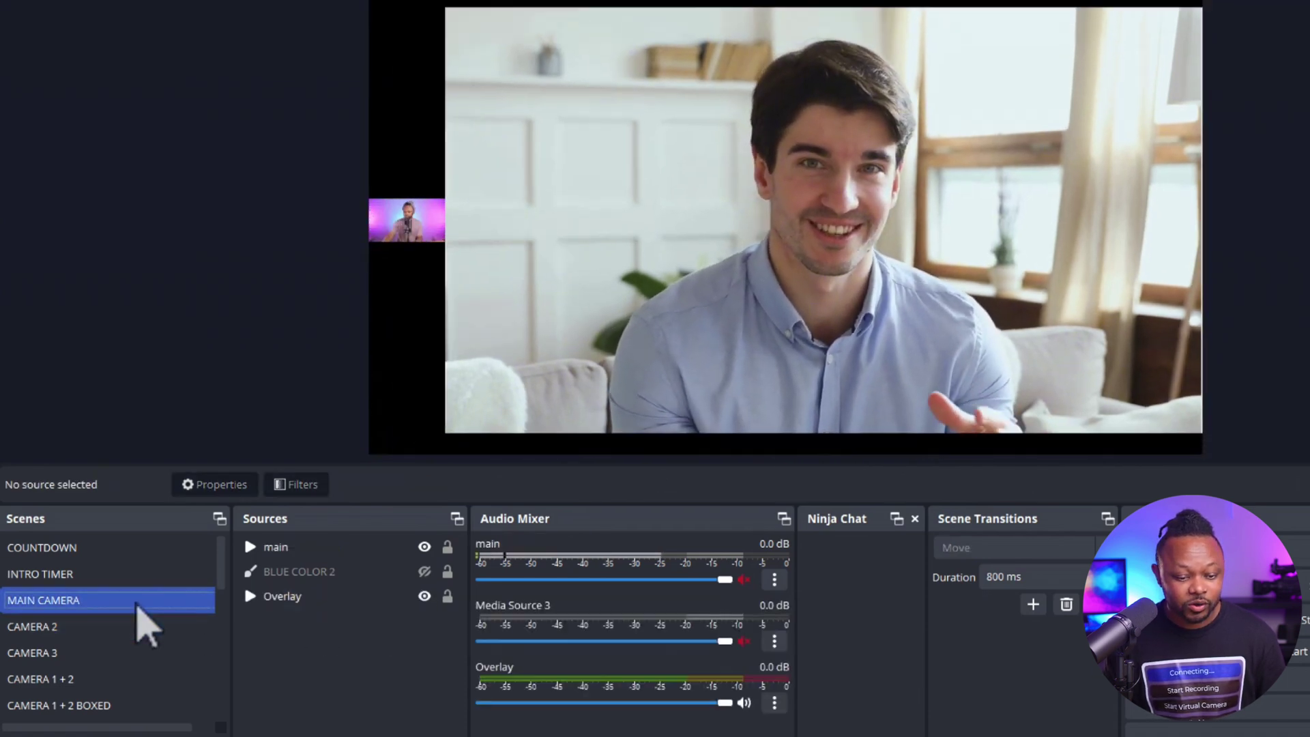
pyautogui.click(424, 598)
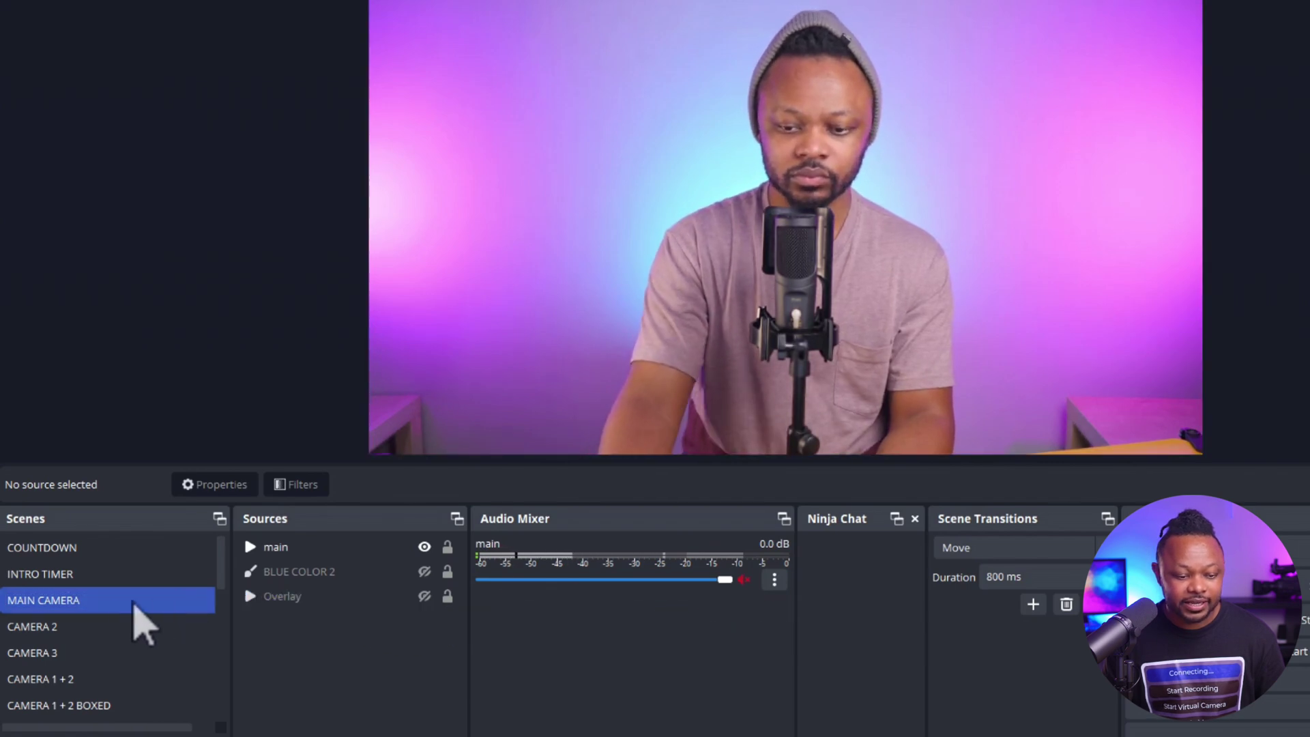
# Alternate twice between the "CAMERA 2" and "MAIN CAMERA" scenes to compare the Move transition without the Overlay source.
pyautogui.click(58, 626)
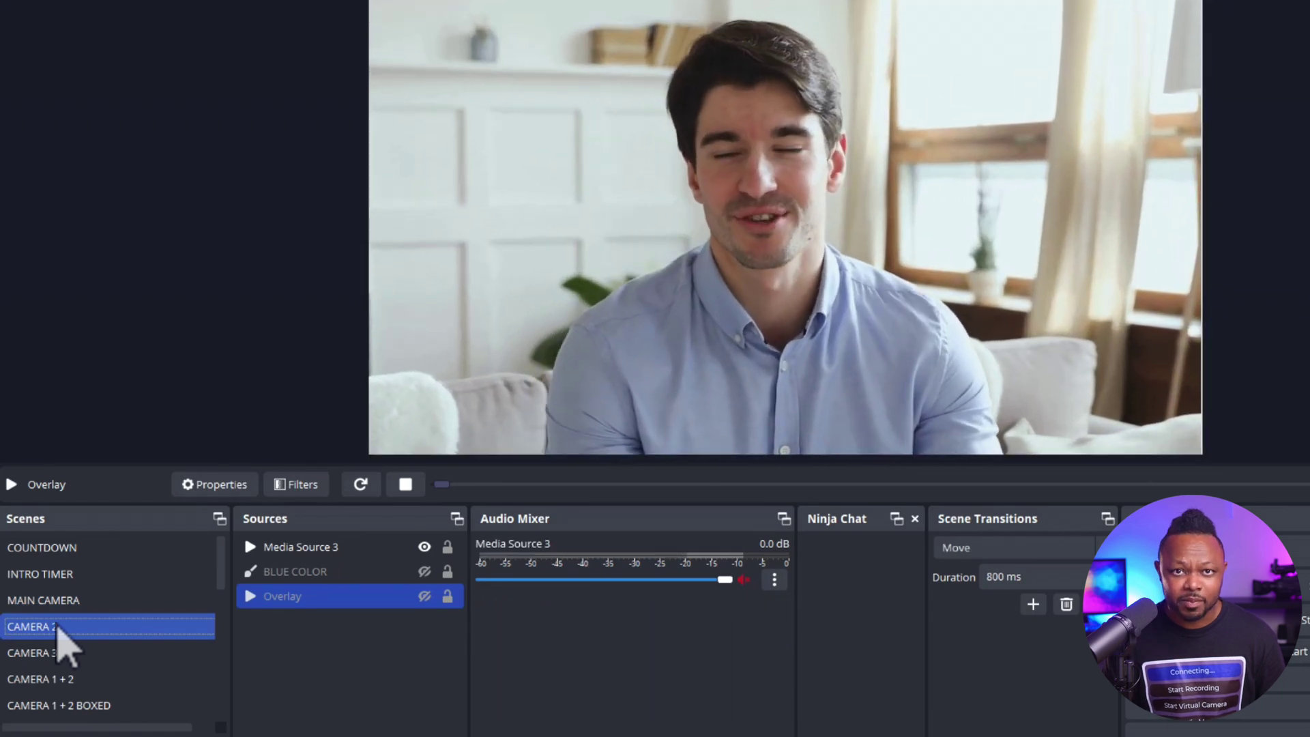
pyautogui.click(68, 607)
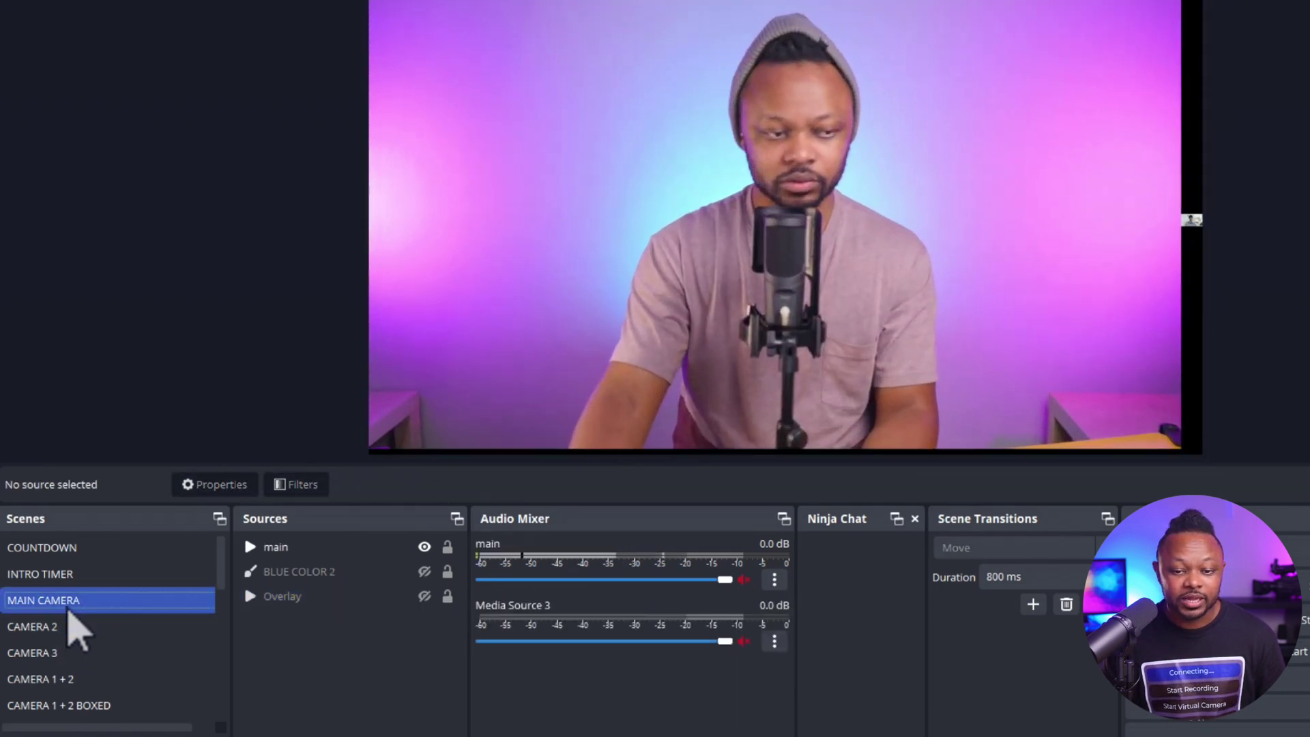
pyautogui.click(71, 618)
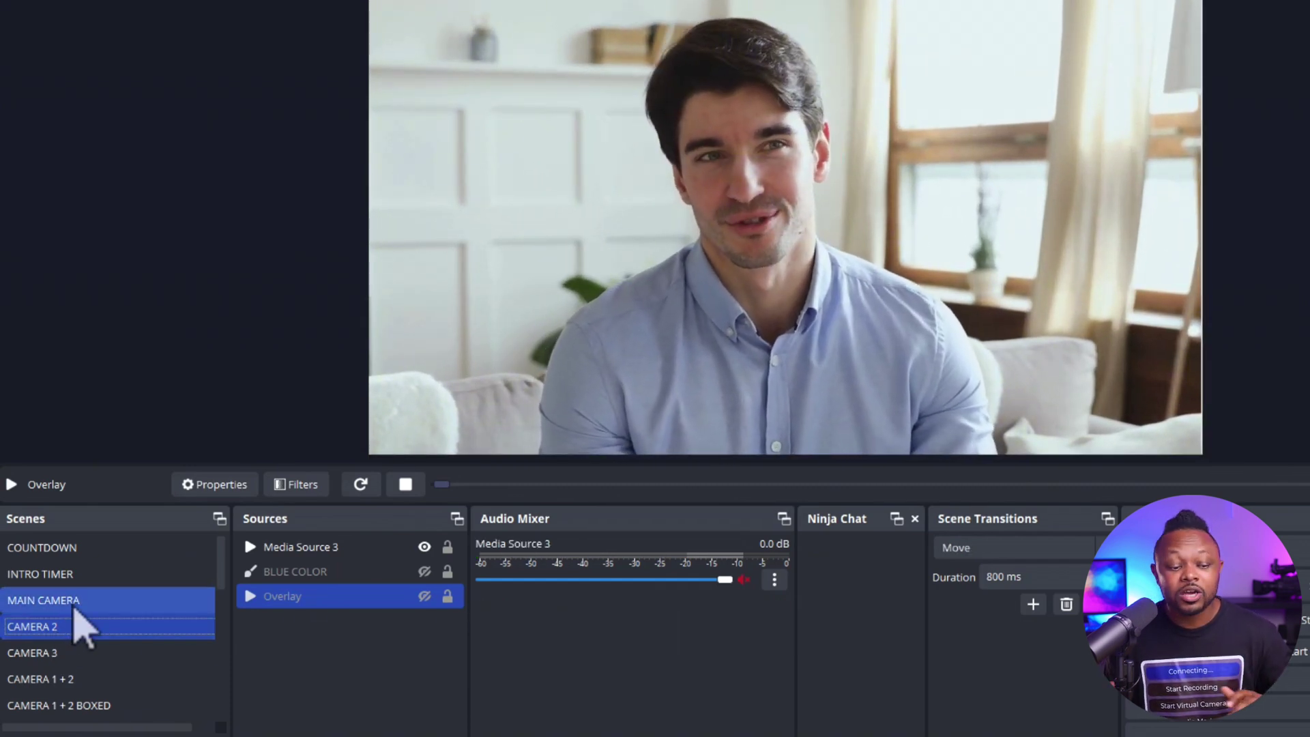
pyautogui.click(73, 609)
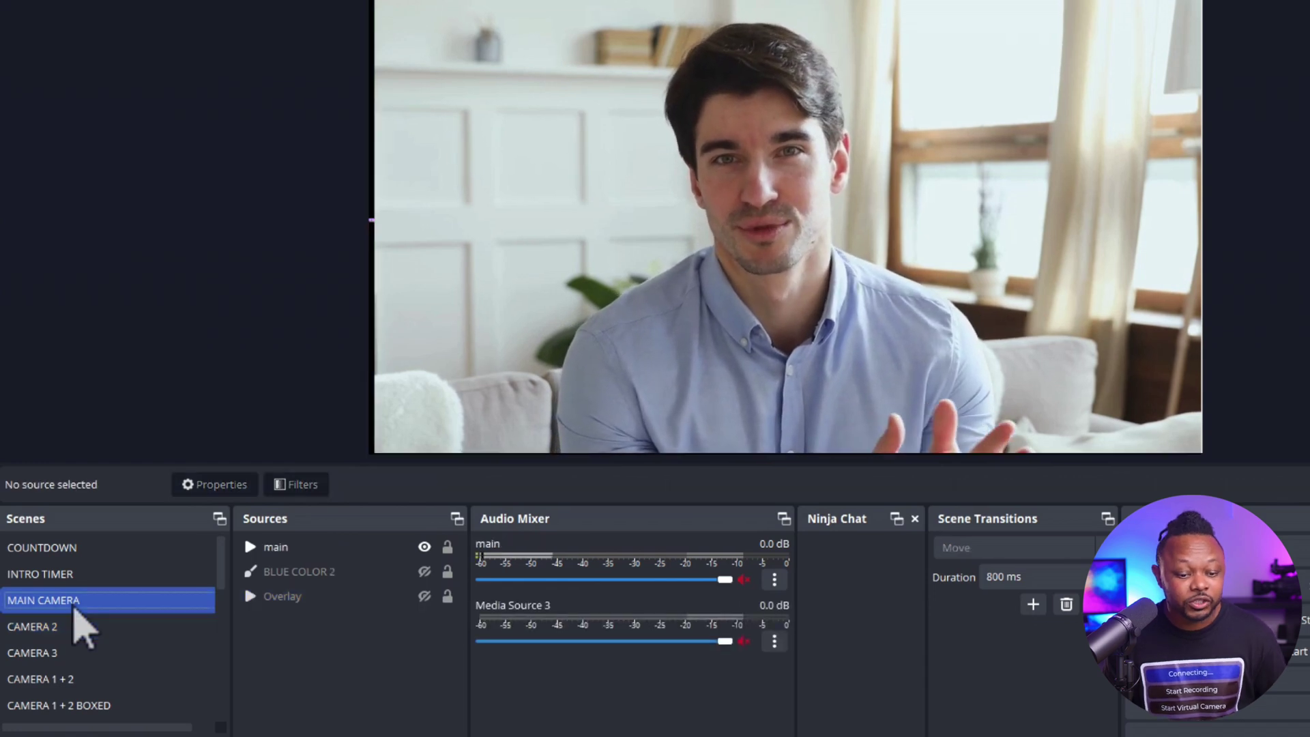
# Show the BLUE COLOR 2 source in the "MAIN CAMERA" scene and the Overlay source in the "CAMERA 2" scene.
pyautogui.click(418, 575)
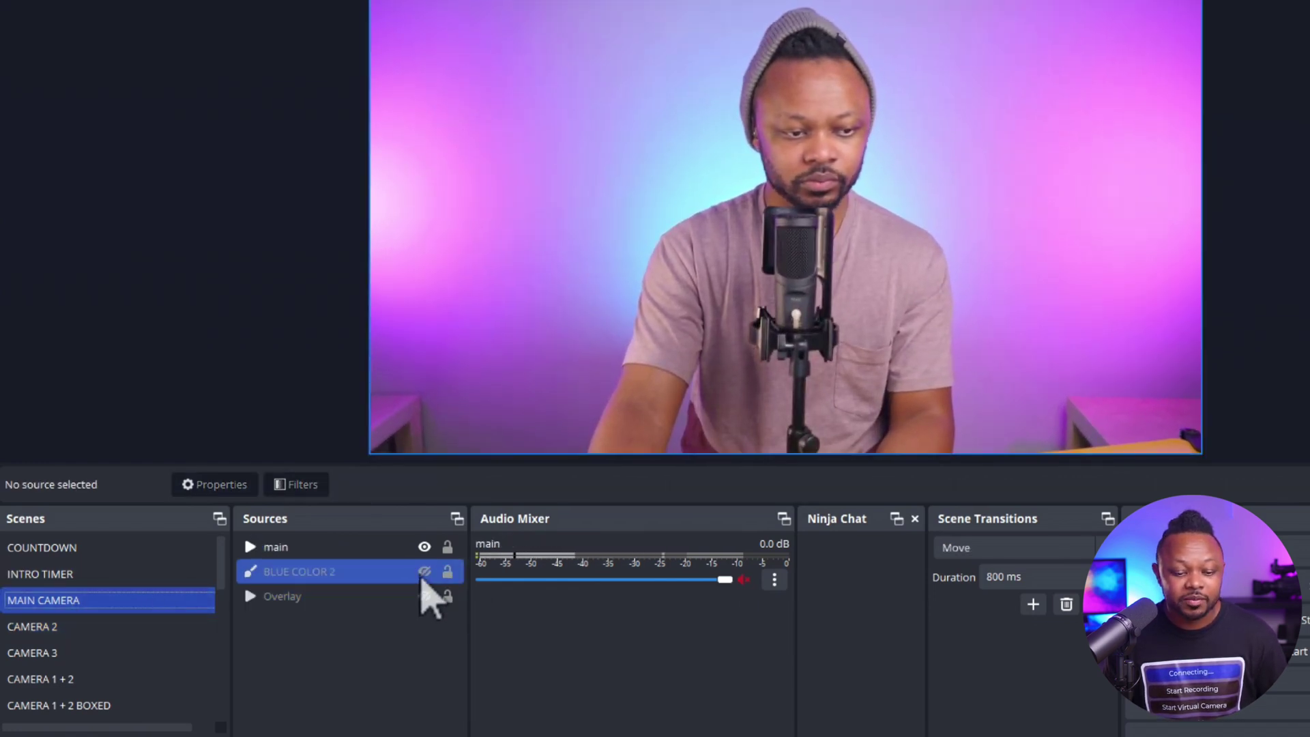
pyautogui.click(134, 625)
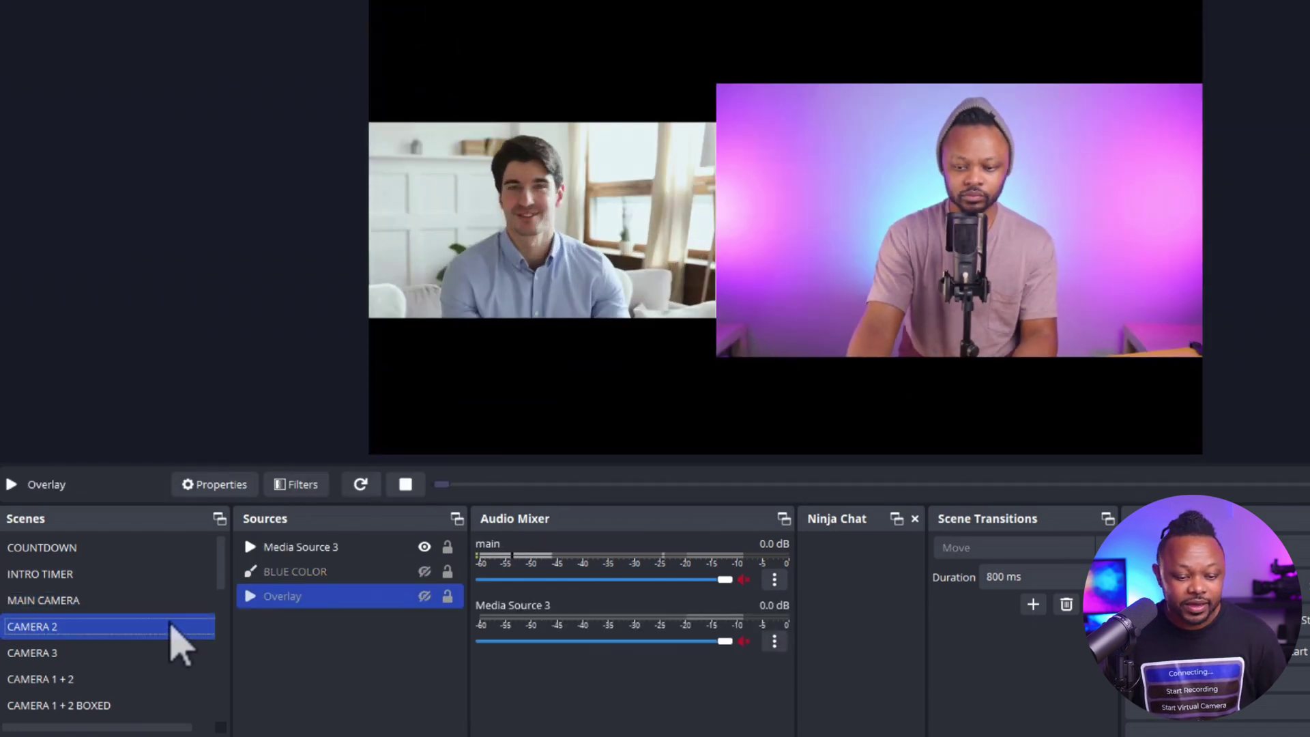
pyautogui.click(425, 597)
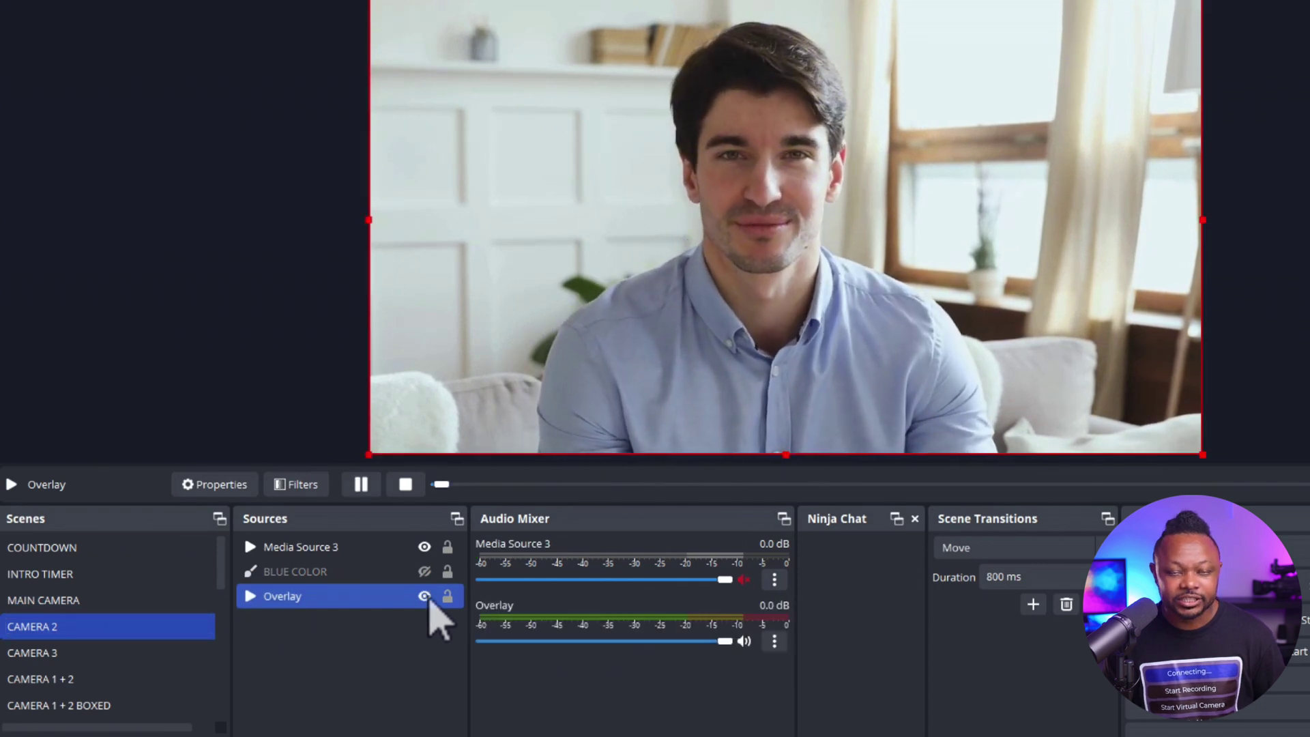
# Check the transition from "MAIN CAMERA" to "CAMERA 2" and back, and show the Overlay source in "MAIN CAMERA".
pyautogui.click(113, 603)
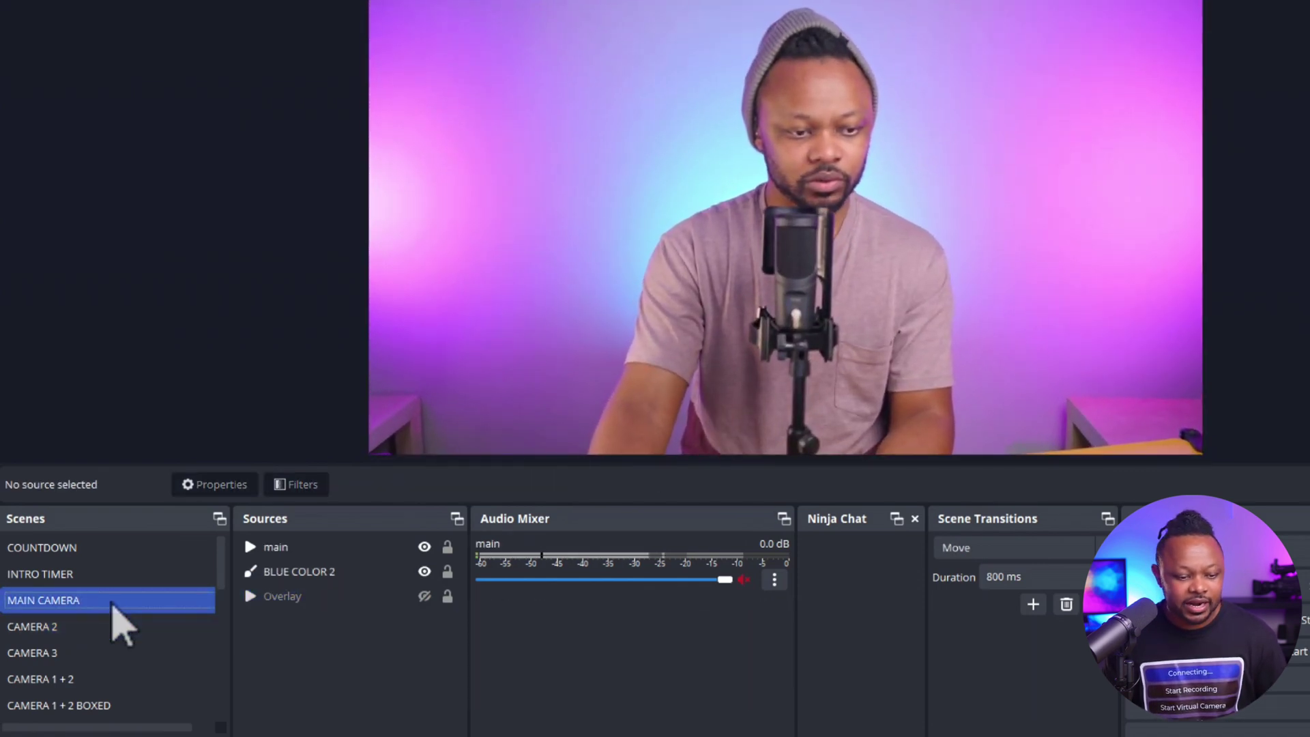
pyautogui.click(102, 625)
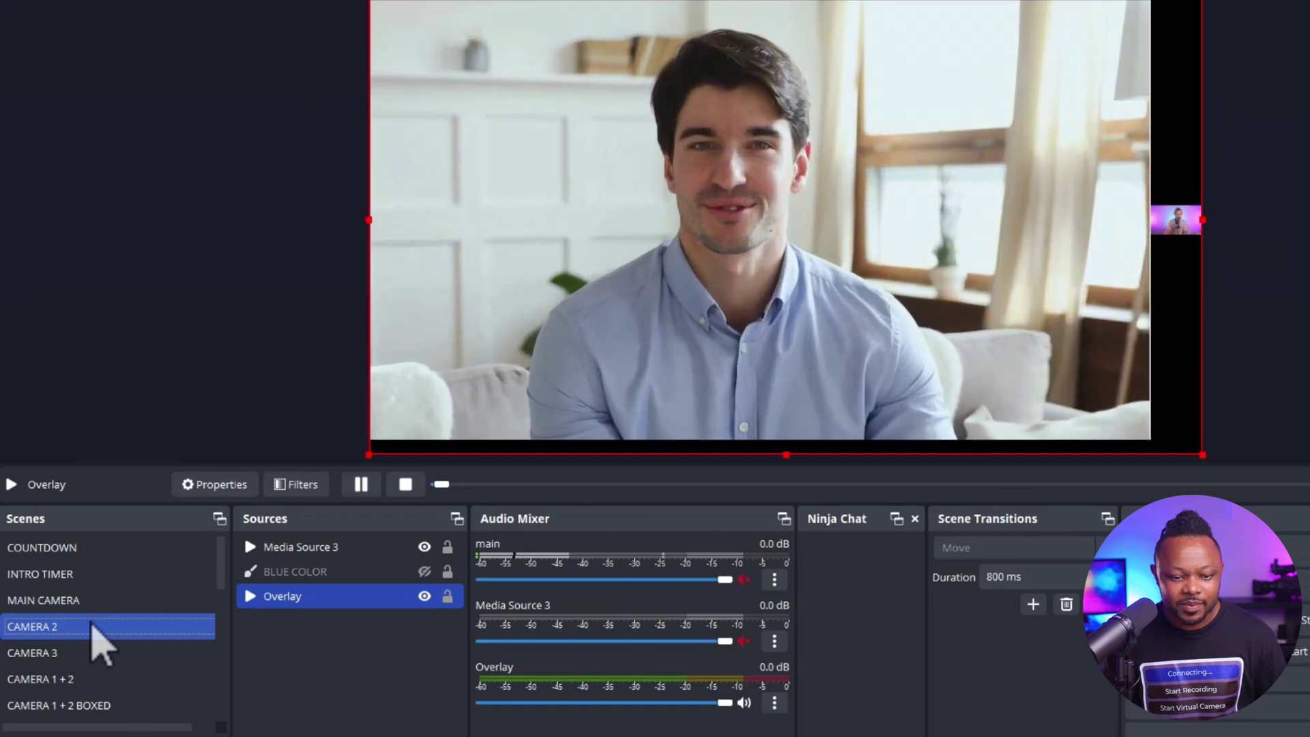
pyautogui.click(208, 601)
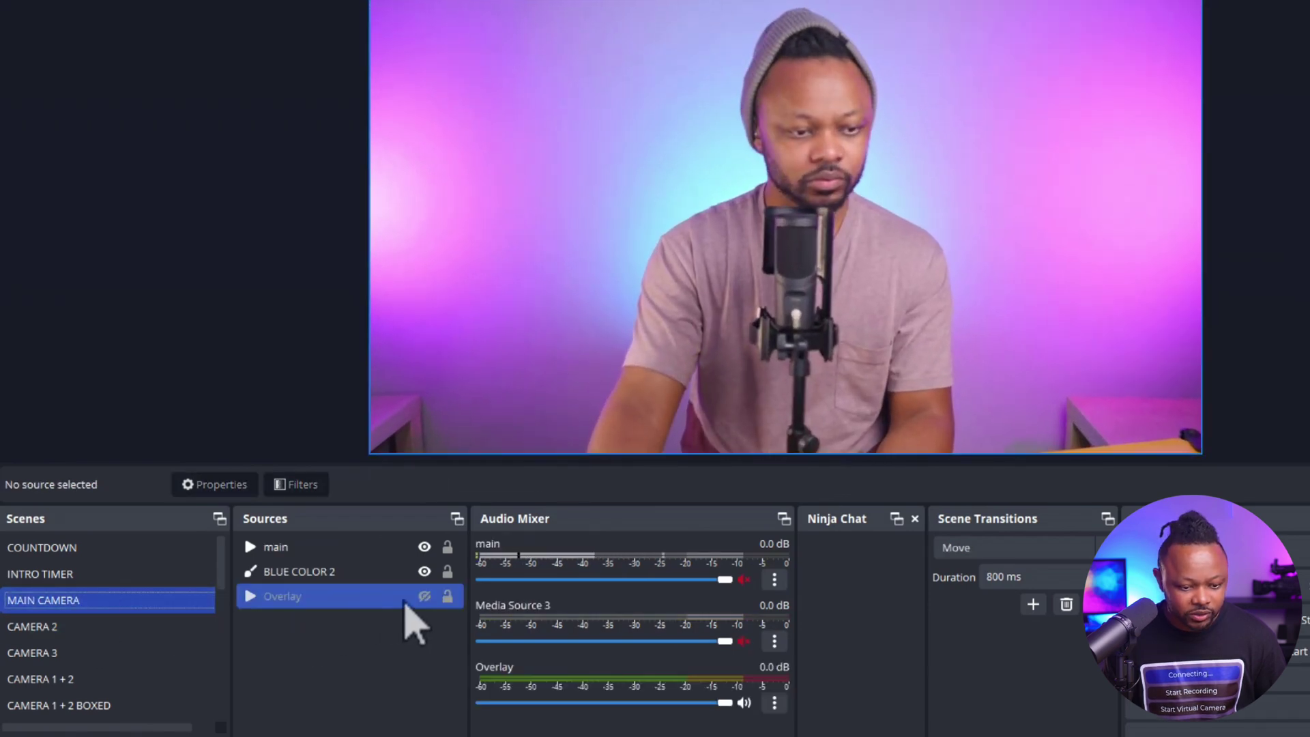
pyautogui.click(426, 596)
pyautogui.click(425, 597)
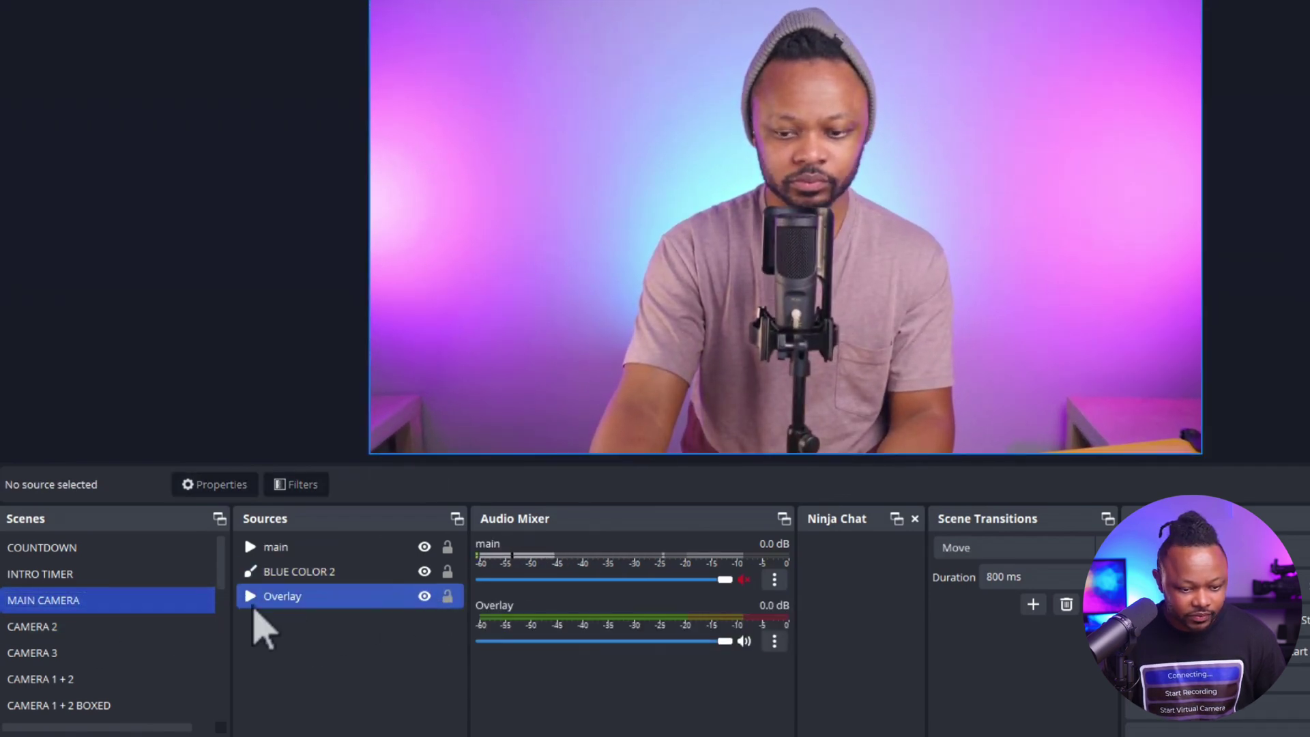
# Switch to "CAMERA 2", back to "MAIN CAMERA", and on through the "CAMERA 2", "CAMERA 3" and "CAMERA 1 + 2" scenes.
pyautogui.click(110, 622)
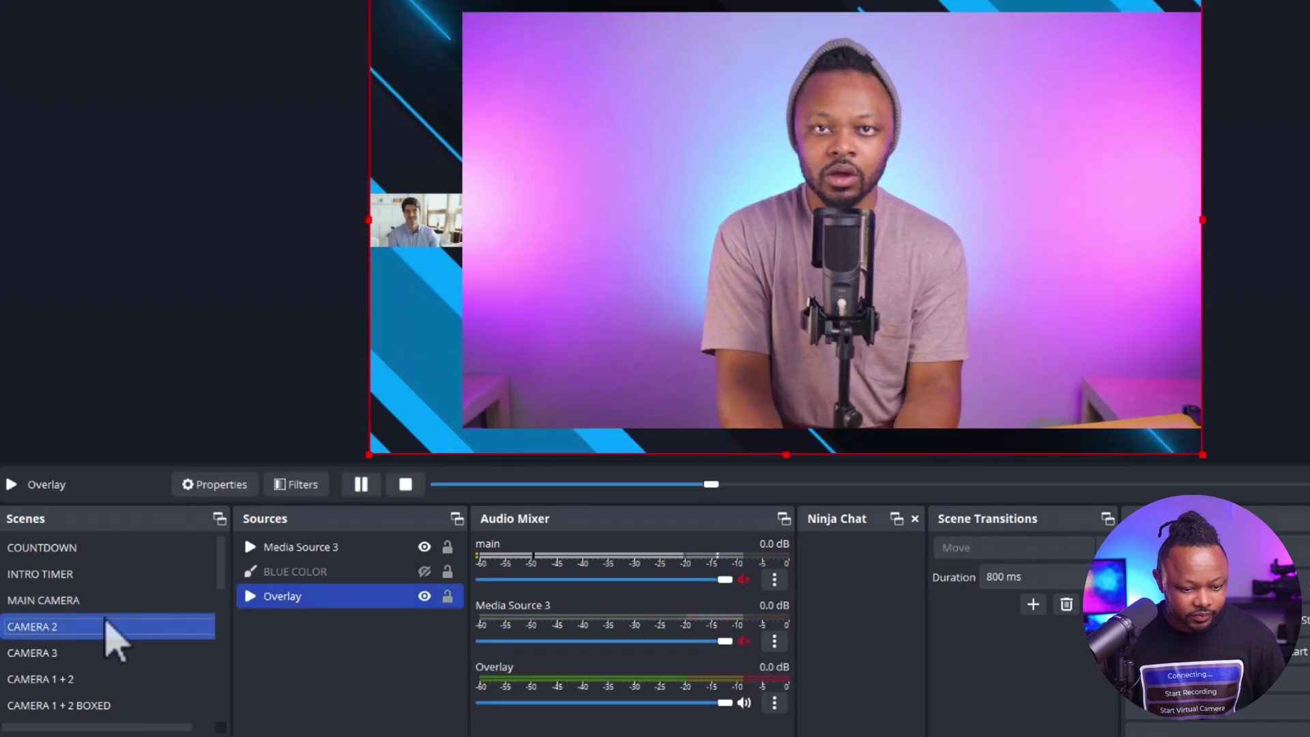
pyautogui.click(164, 601)
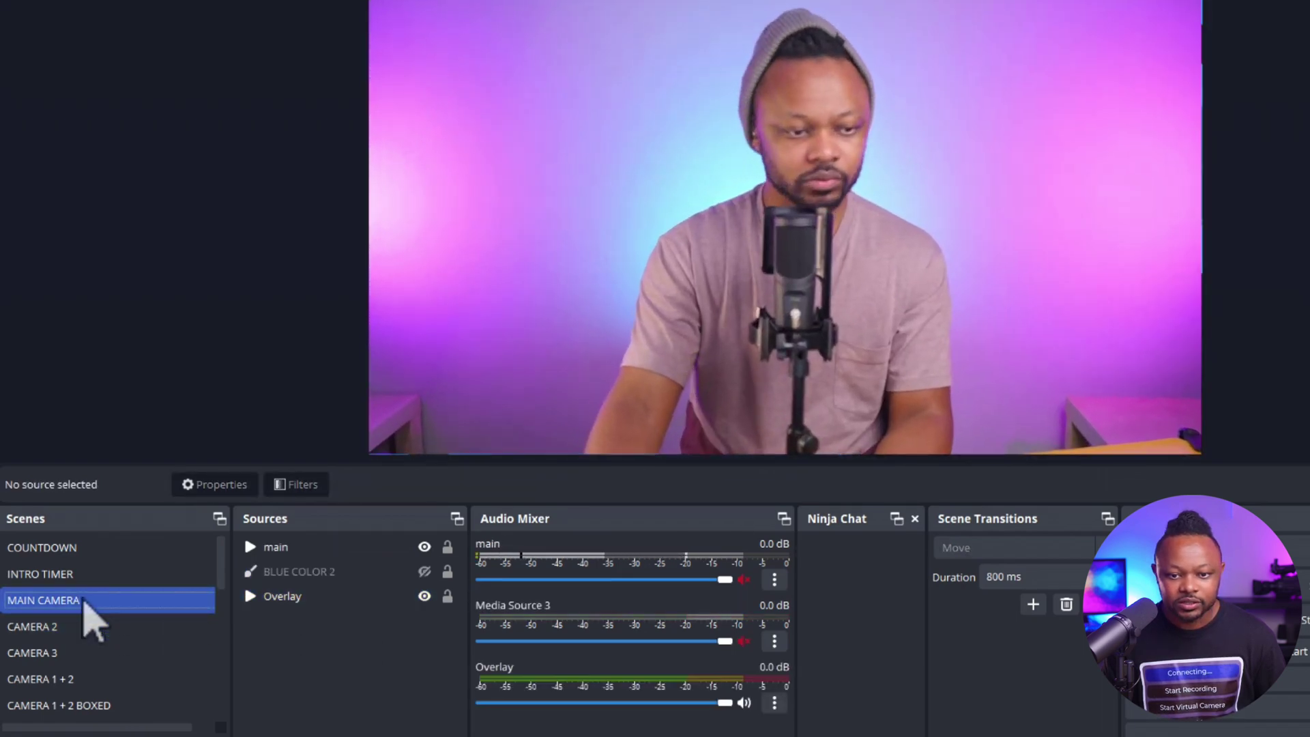
pyautogui.click(76, 625)
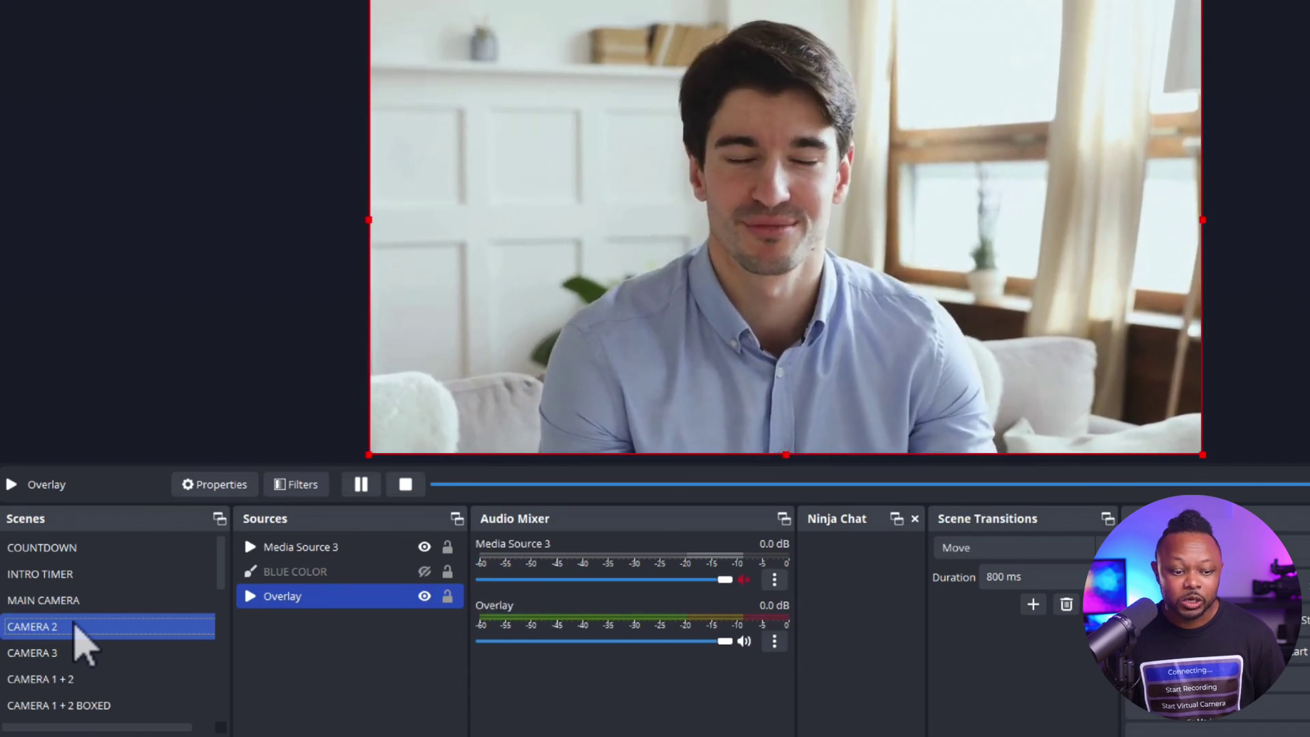
pyautogui.click(66, 654)
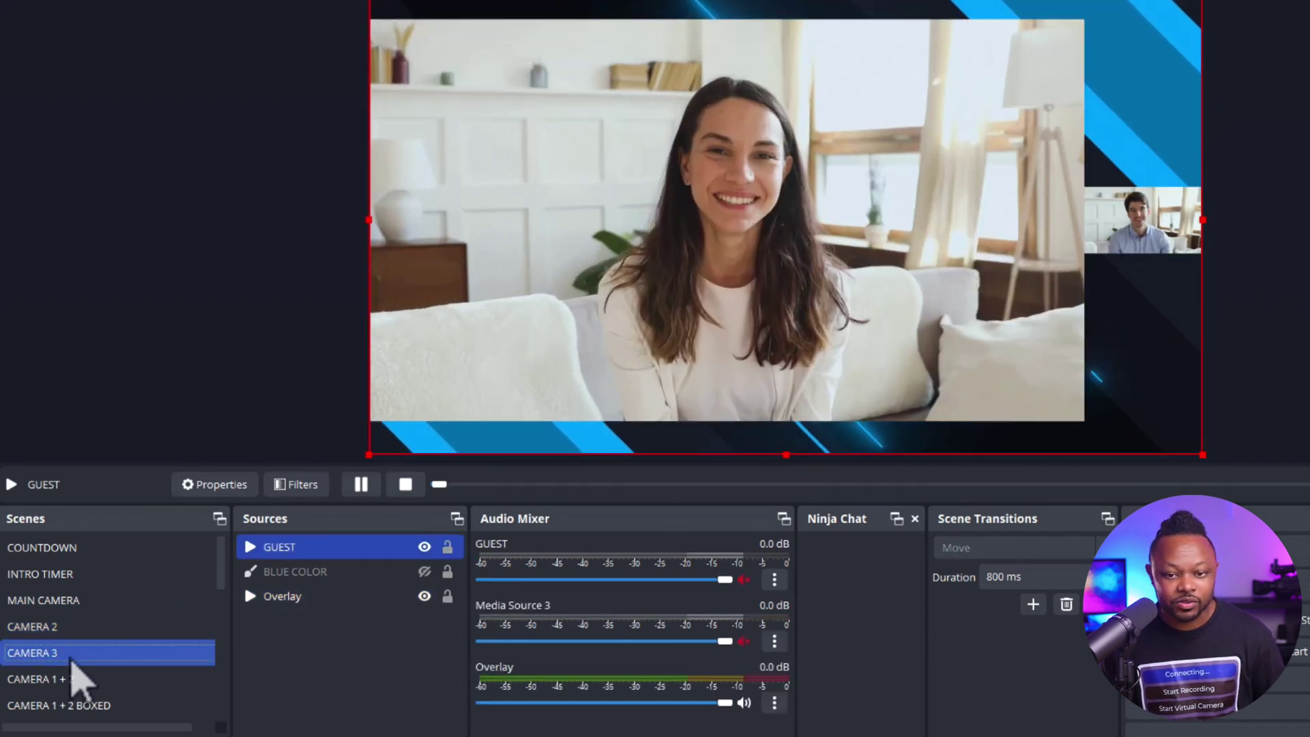
pyautogui.scroll(-2, 225, 579)
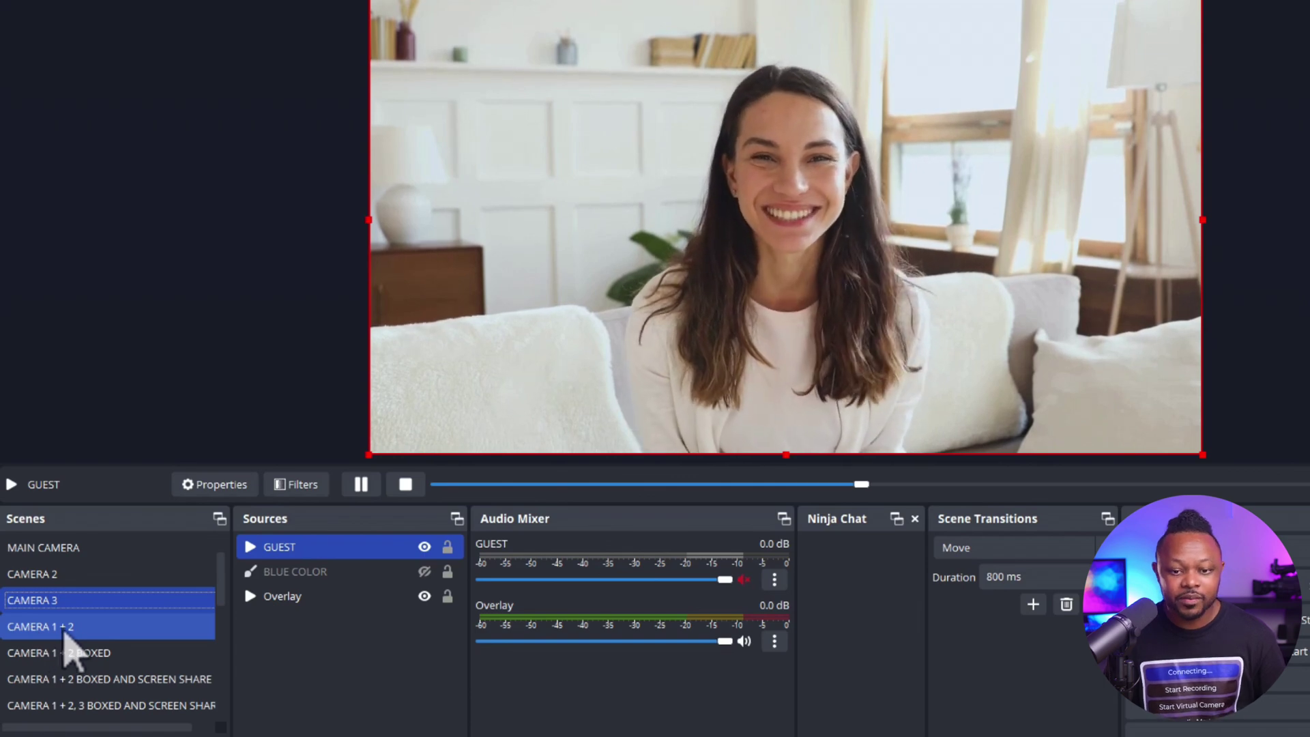
pyautogui.click(65, 631)
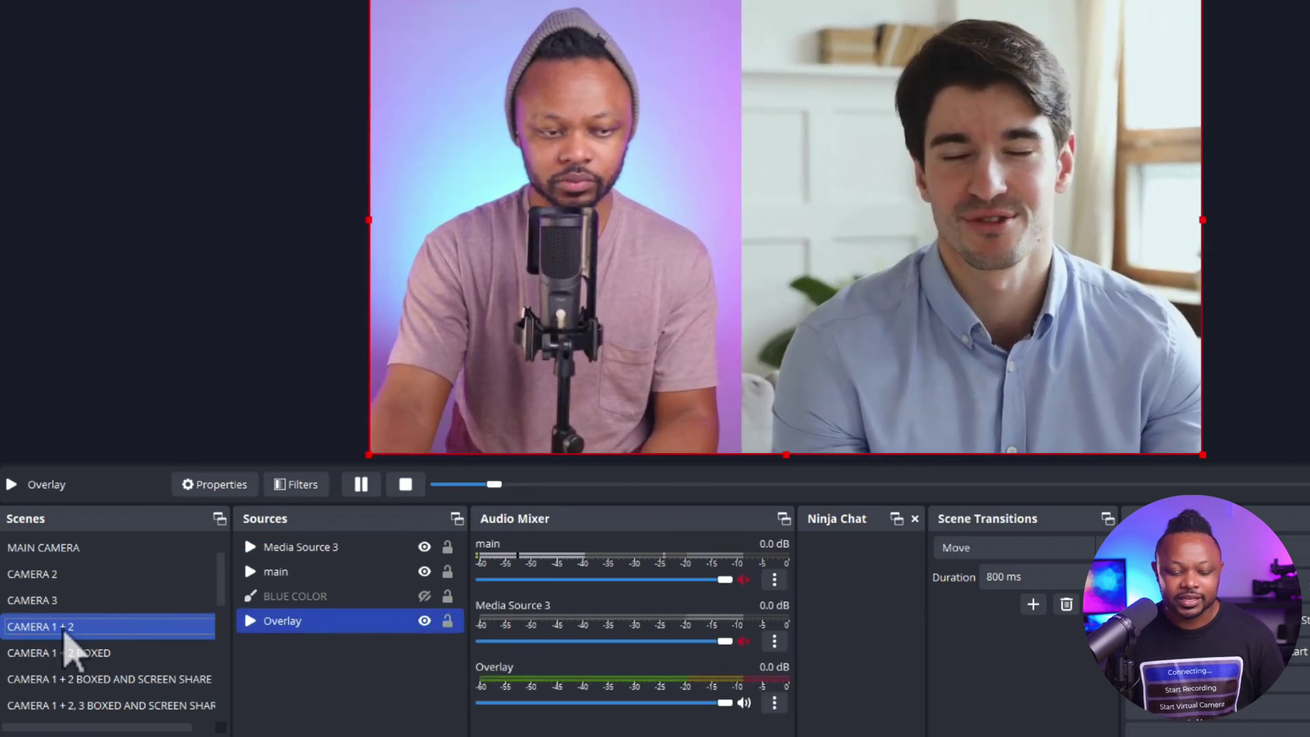
# Alternate "CAMERA 1 + 2" with the "CAMERA 2" and "MAIN CAMERA" scenes, finishing on the "CAMERA 1 + 2 BOXED" scene.
pyautogui.press('2')
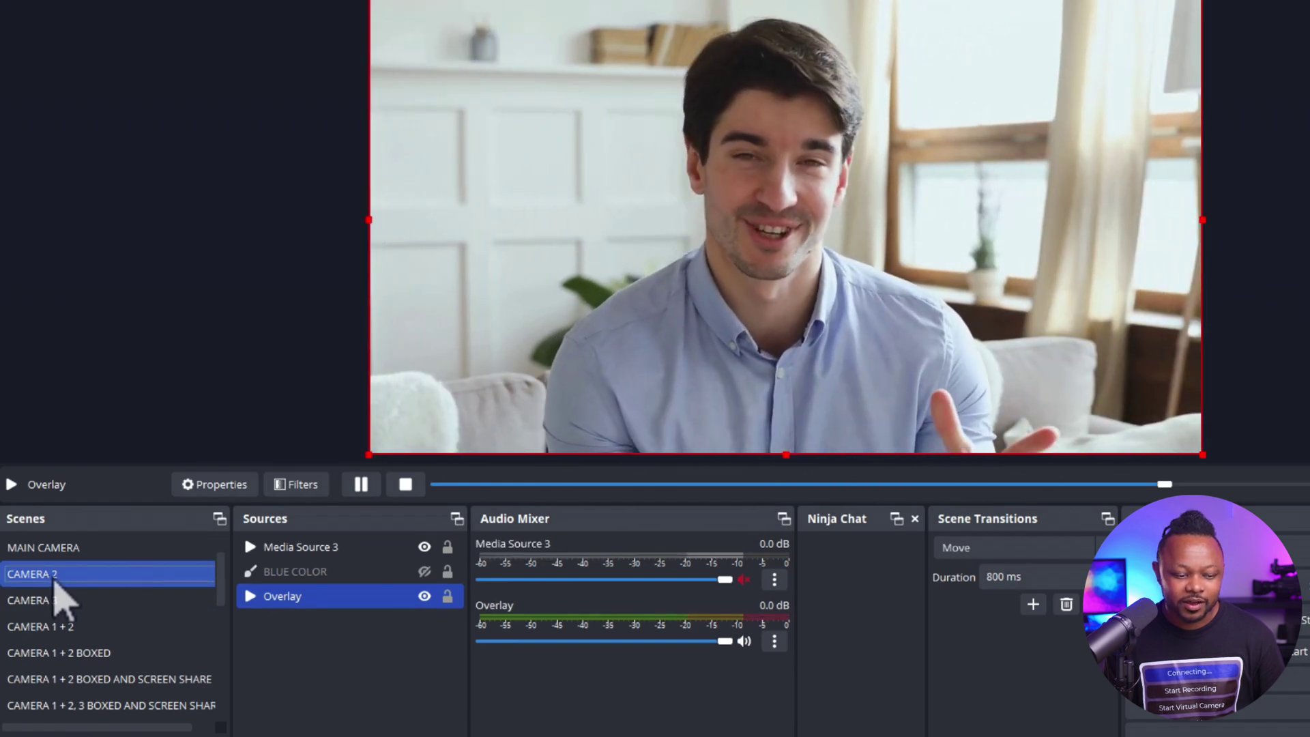
pyautogui.press('4')
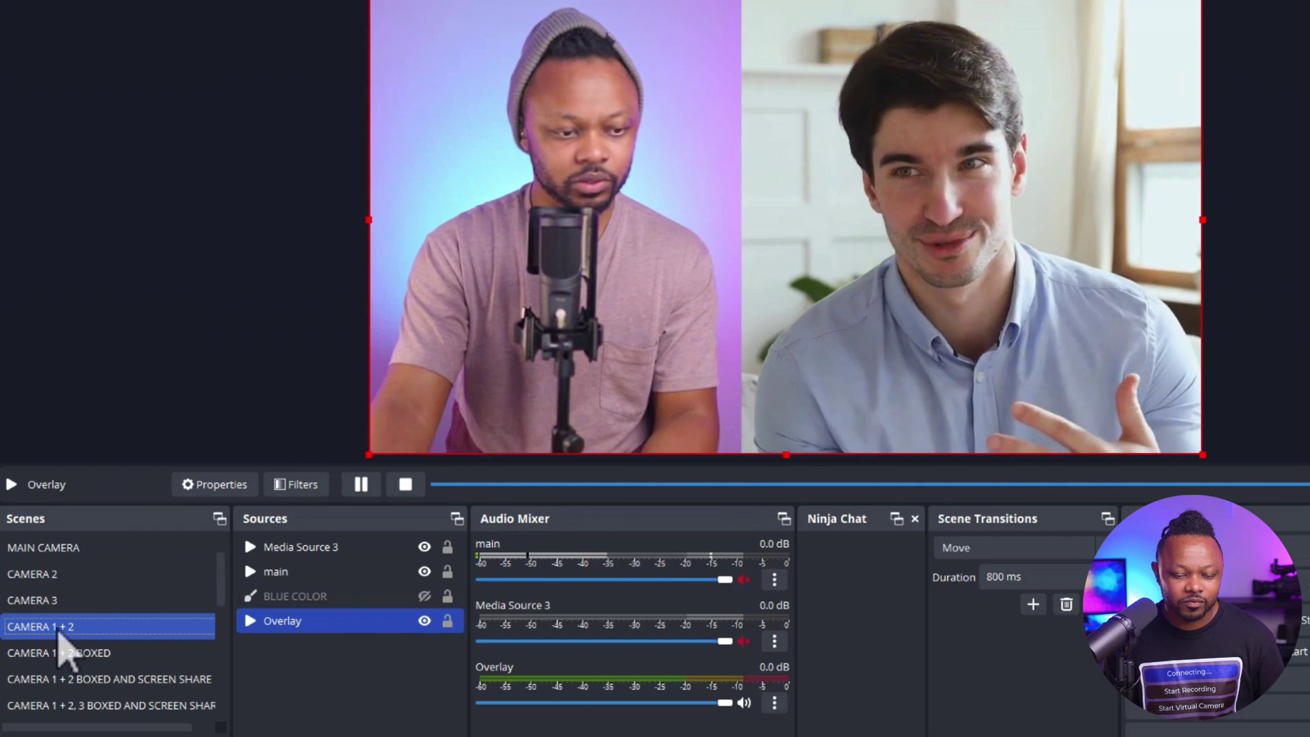
pyautogui.click(76, 550)
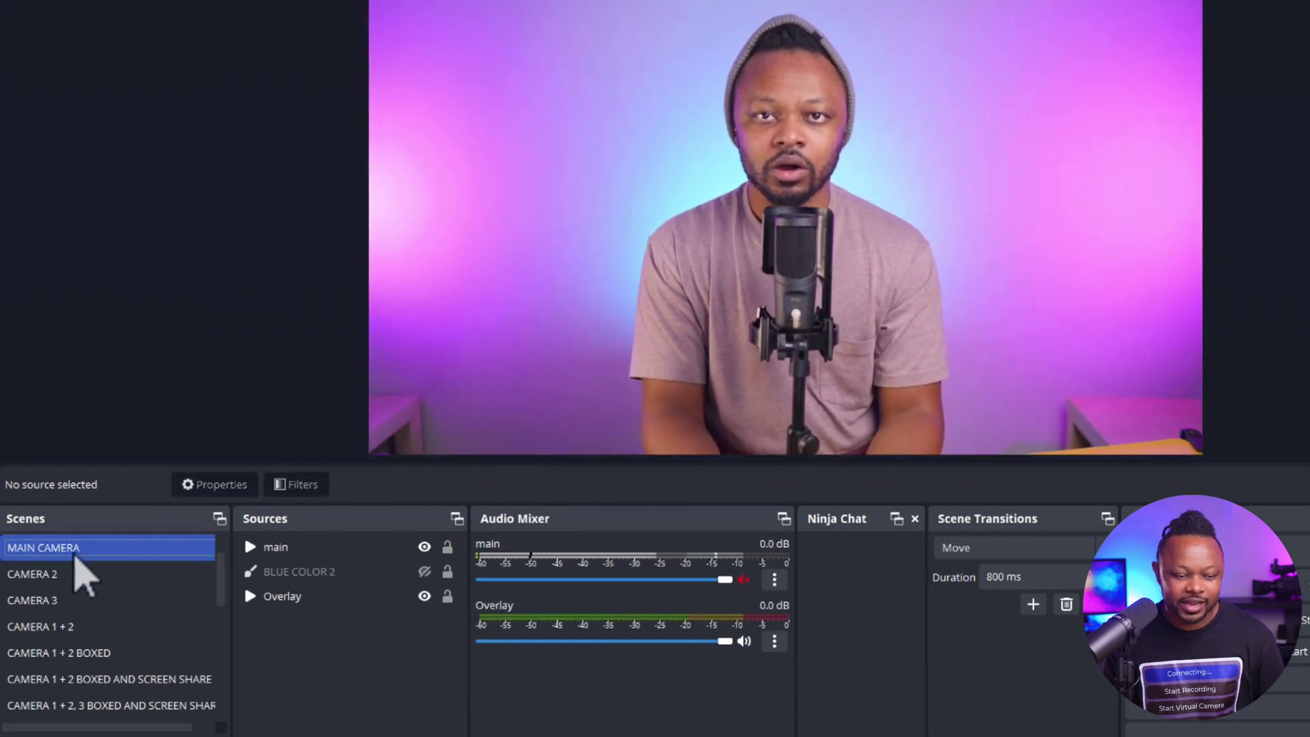
pyautogui.click(49, 628)
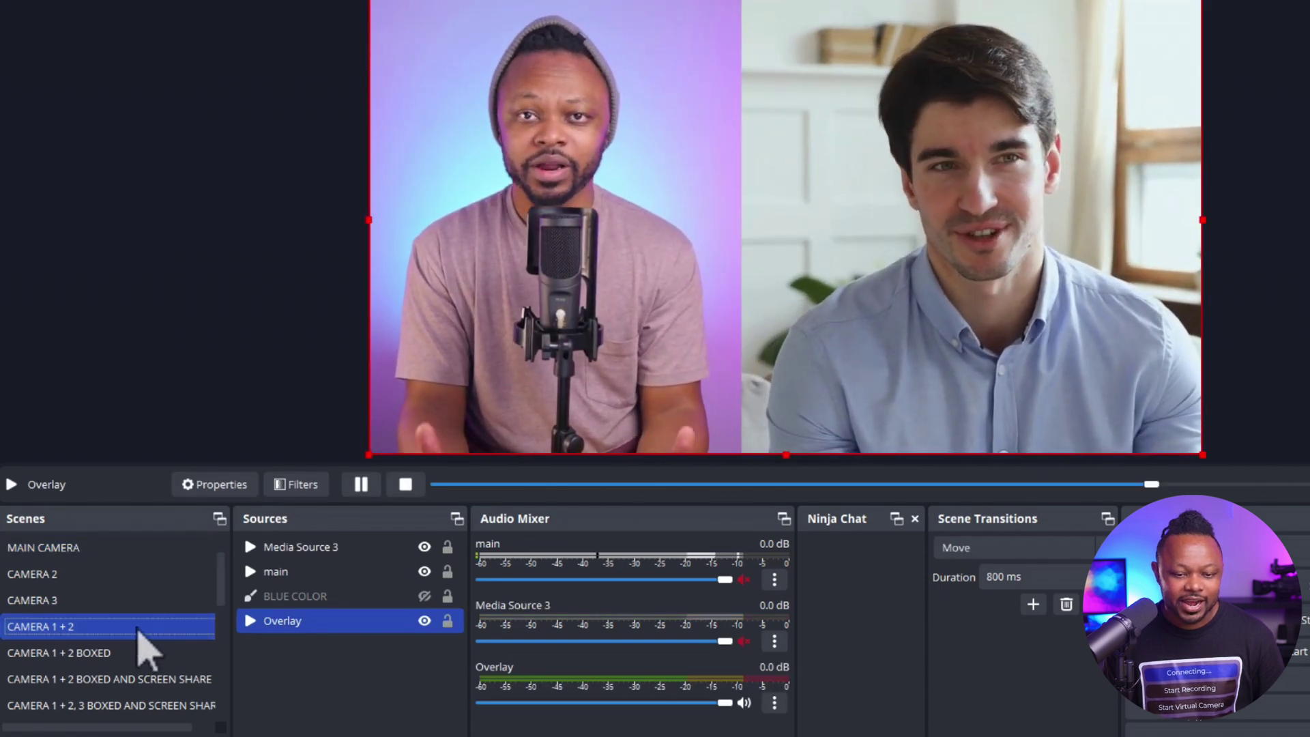
pyautogui.click(102, 654)
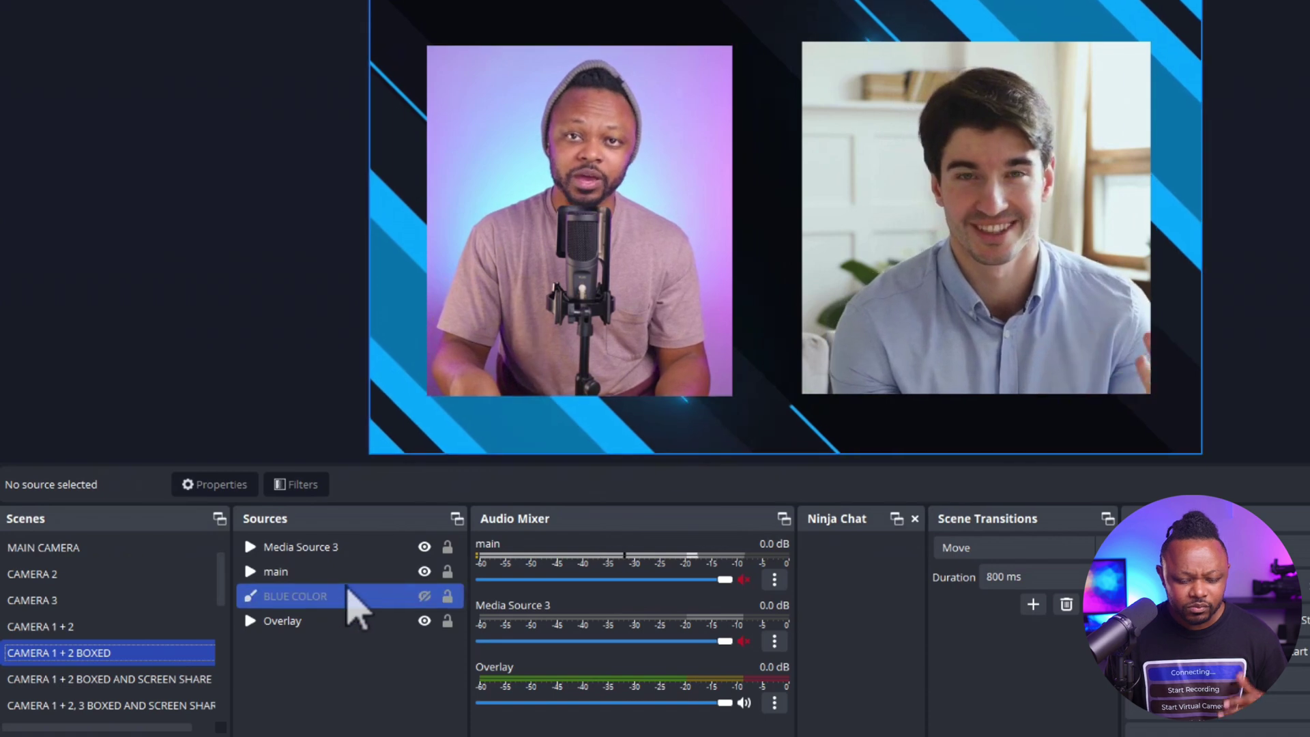
# Select the main source in "CAMERA 1 + 2 BOXED", then check the transition to "CAMERA 1 + 2" and back.
pyautogui.click(573, 179)
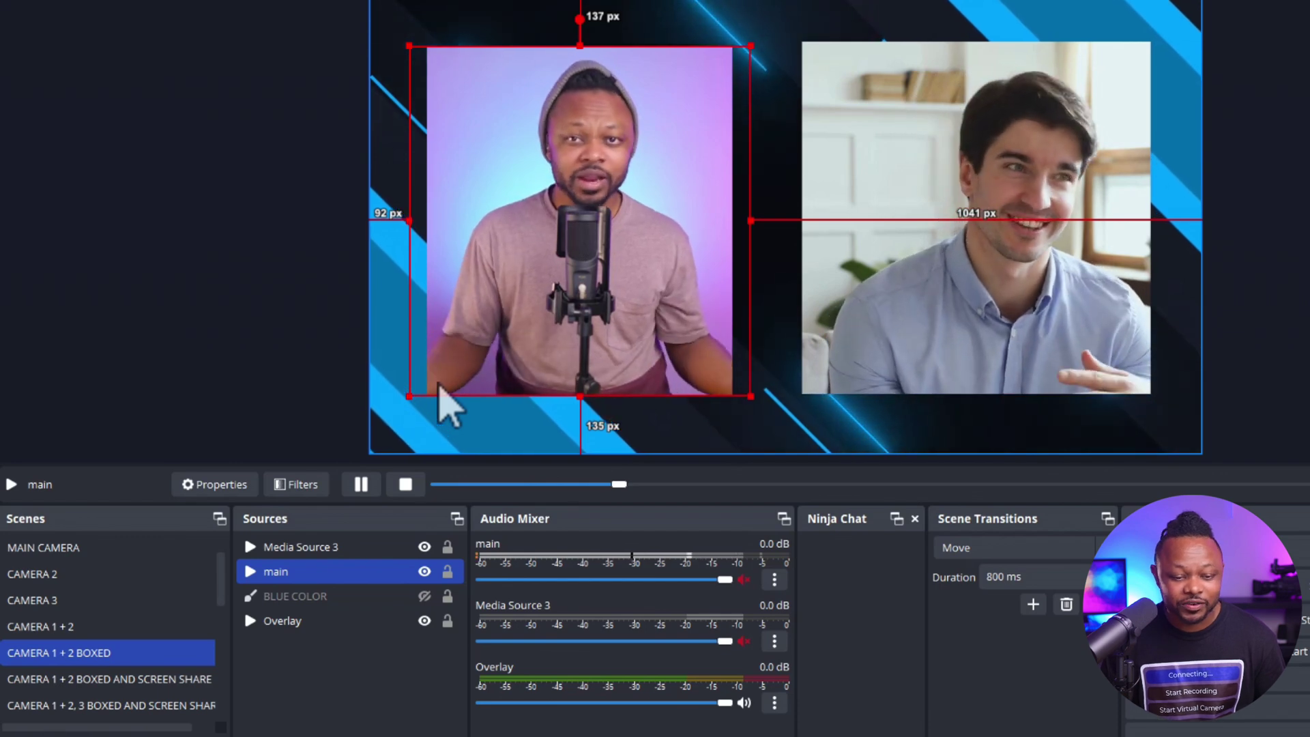
pyautogui.press('Up')
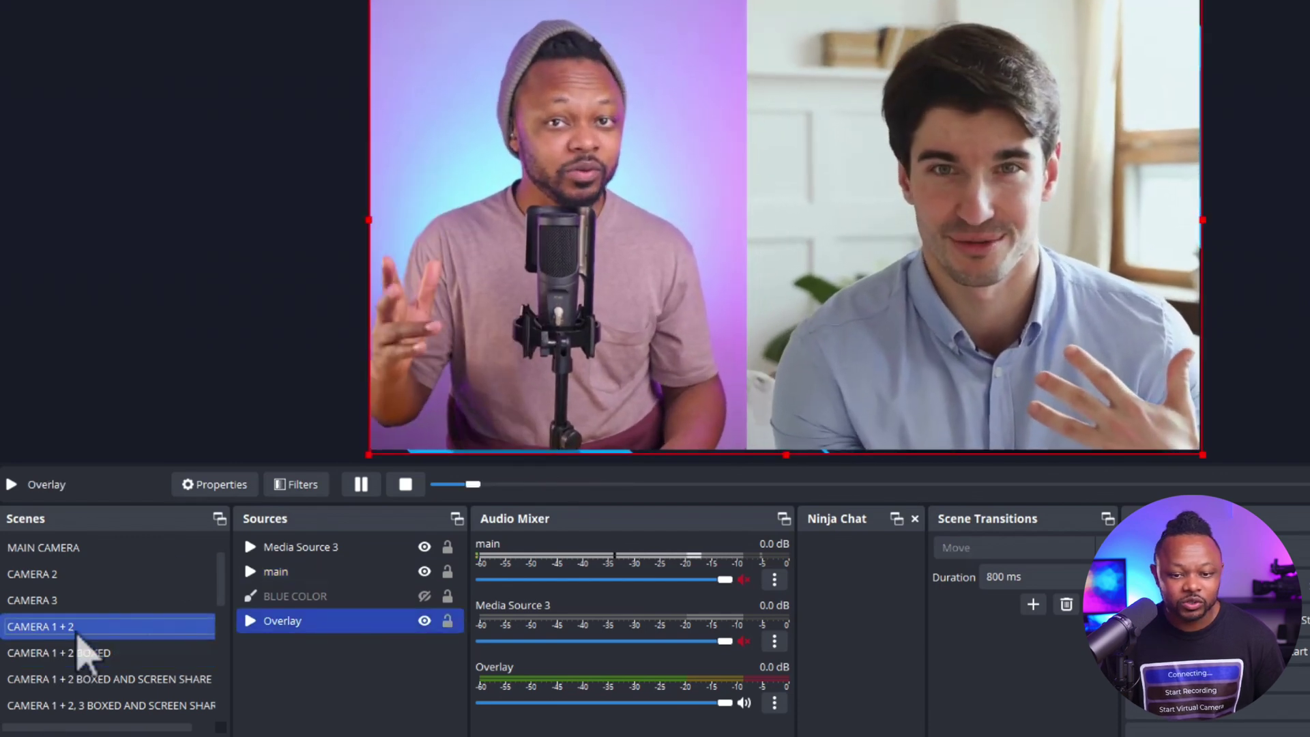
pyautogui.click(84, 656)
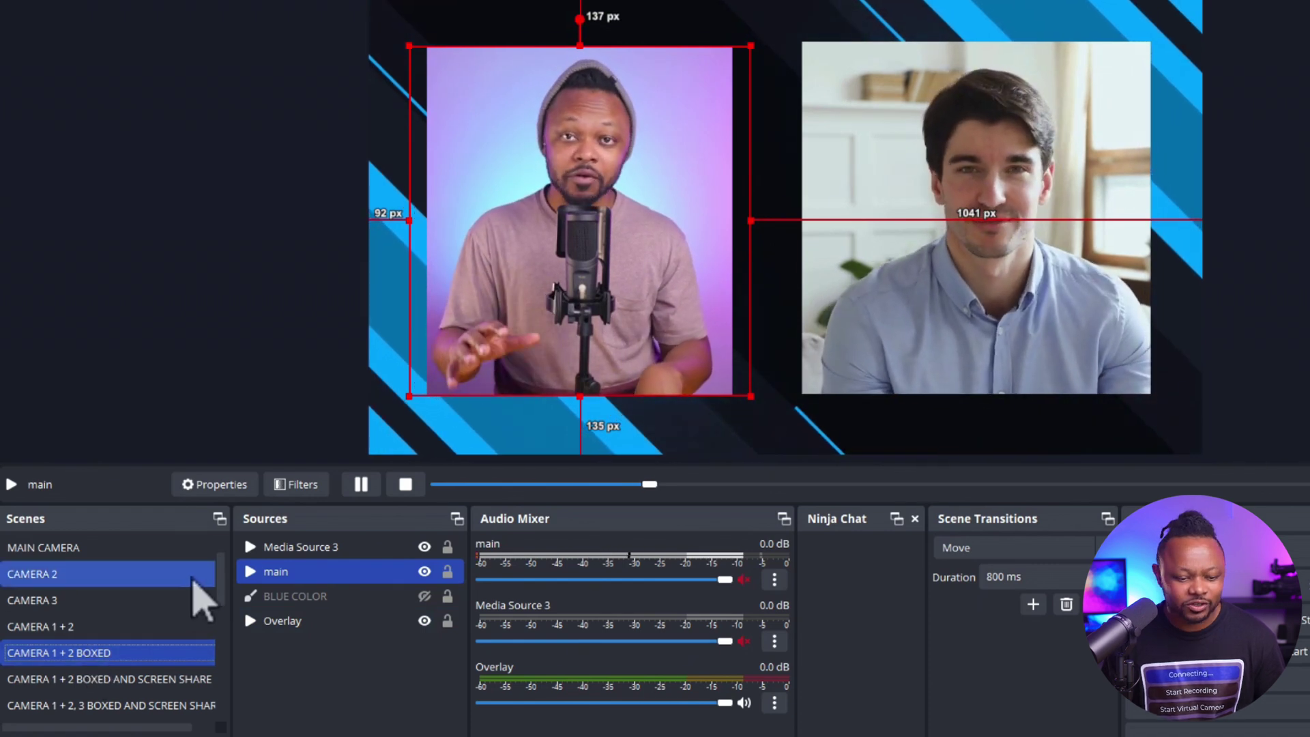
# Switch to the "CAMERA 1 + 2 BOXED AND SCREEN SHARE" scene and select its SCREEN source in the preview.
pyautogui.scroll(-1, 228, 599)
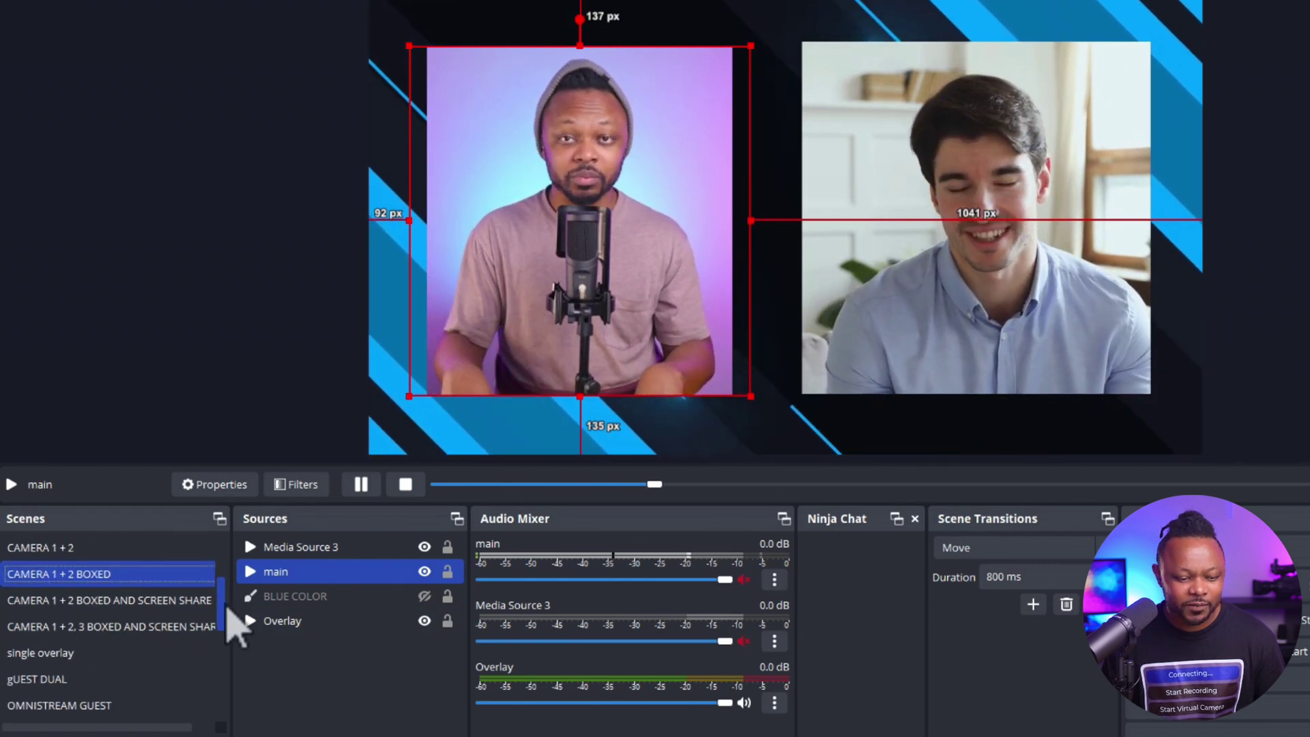
pyautogui.click(137, 600)
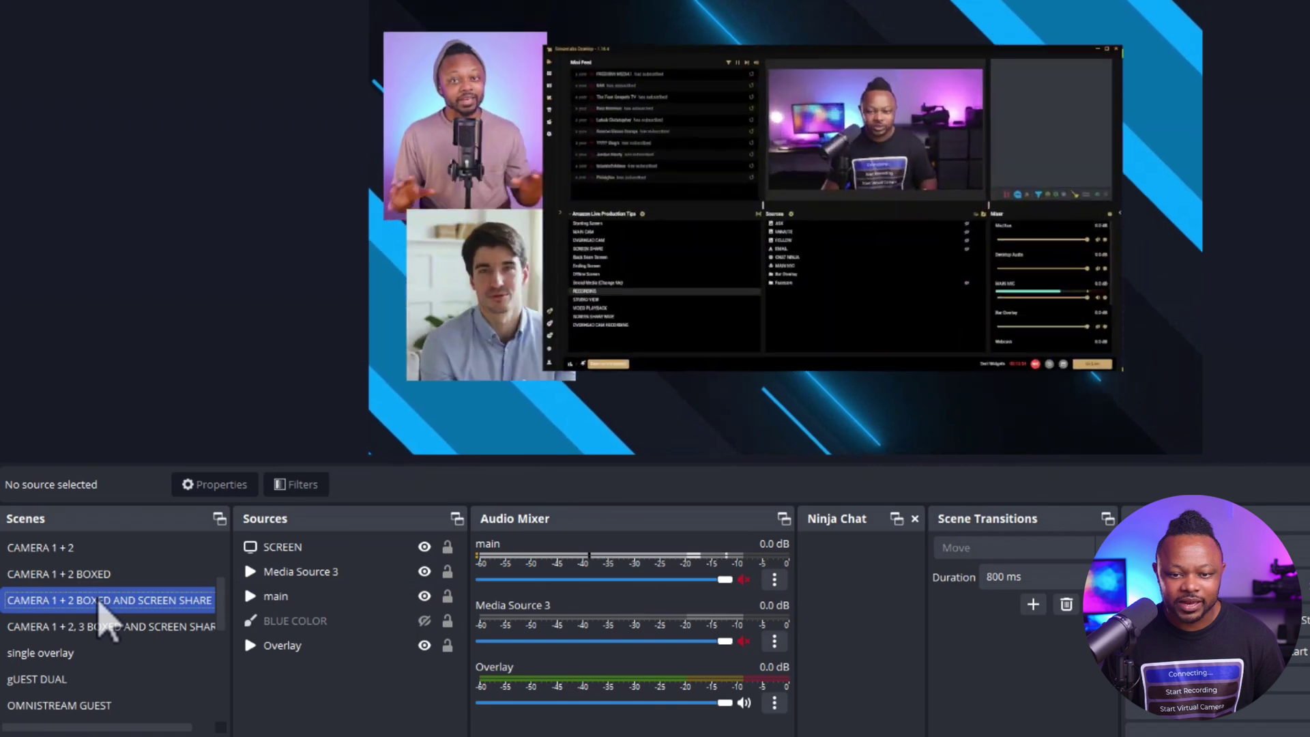
pyautogui.click(836, 148)
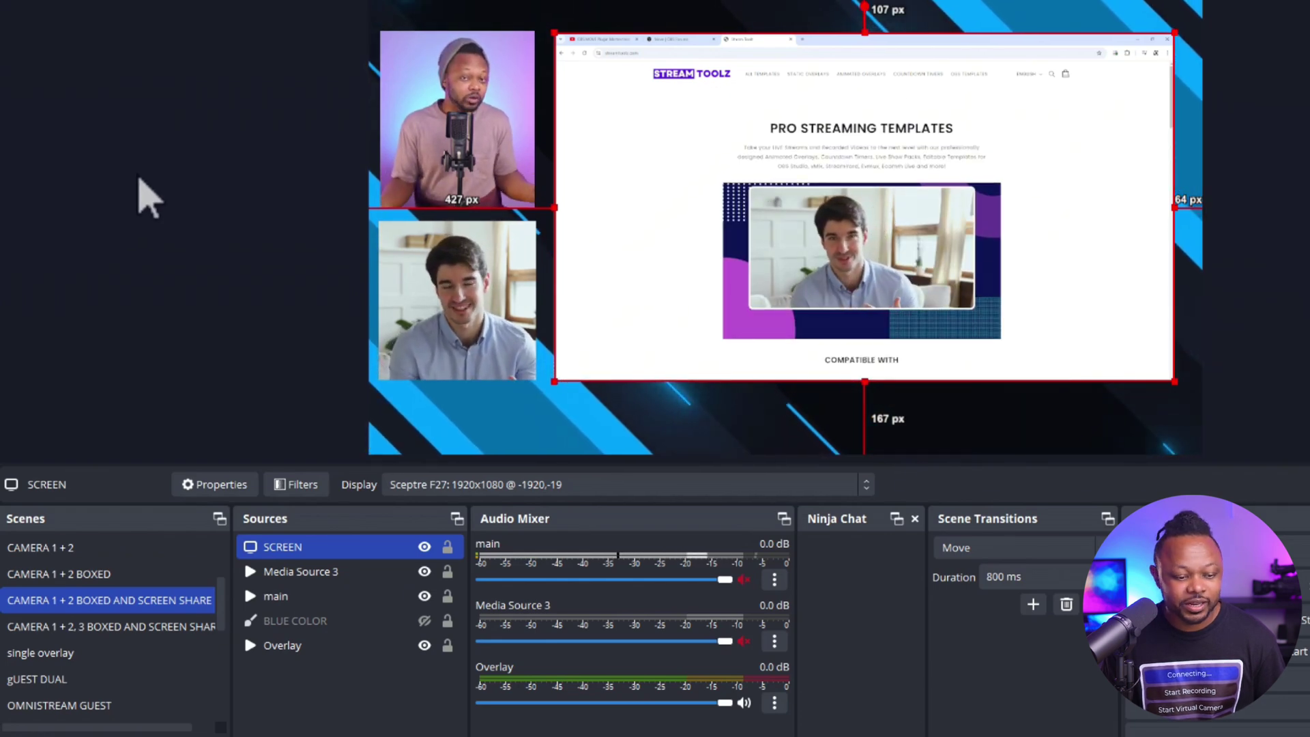
# Alternate between the three-camera boxed screen-share scene and "CAMERA 1 + 2 BOXED AND SCREEN SHARE", finishing on the three-camera one.
pyautogui.keyDown('ctrl'); pyautogui.click(140, 626); pyautogui.keyUp('ctrl')
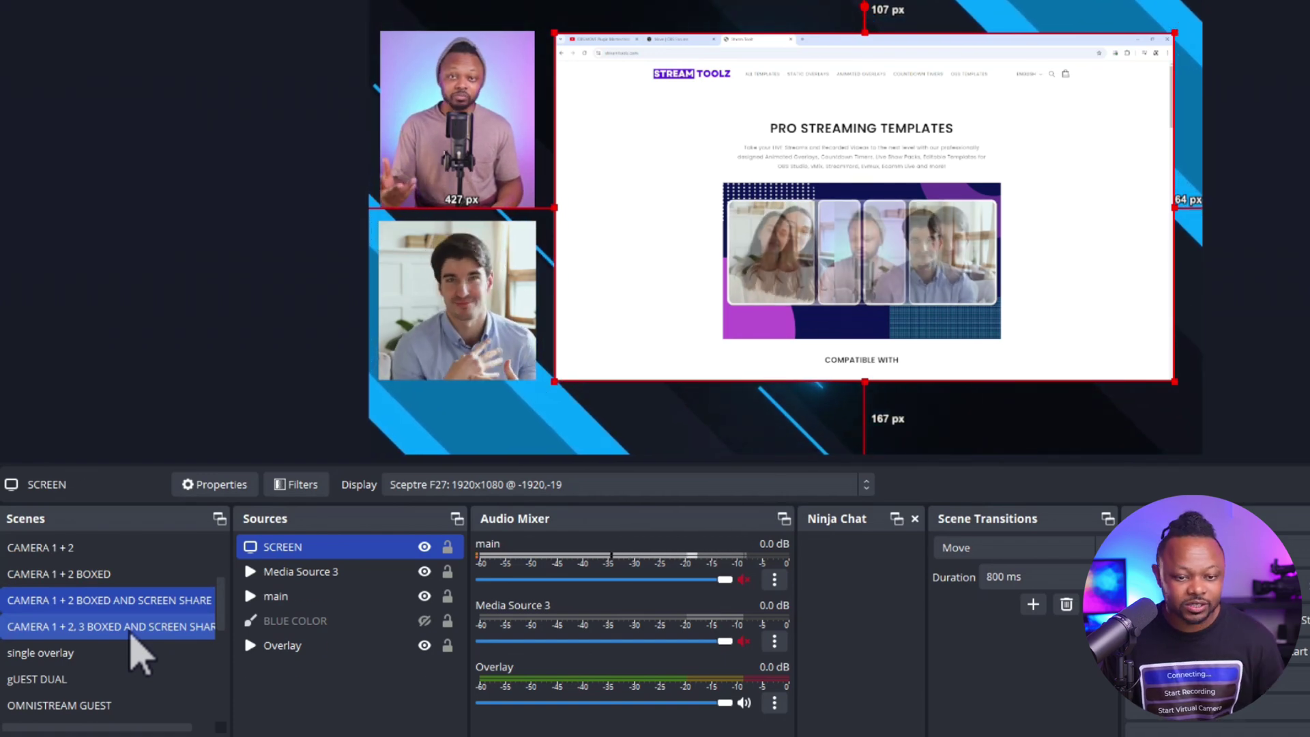
pyautogui.click(132, 633)
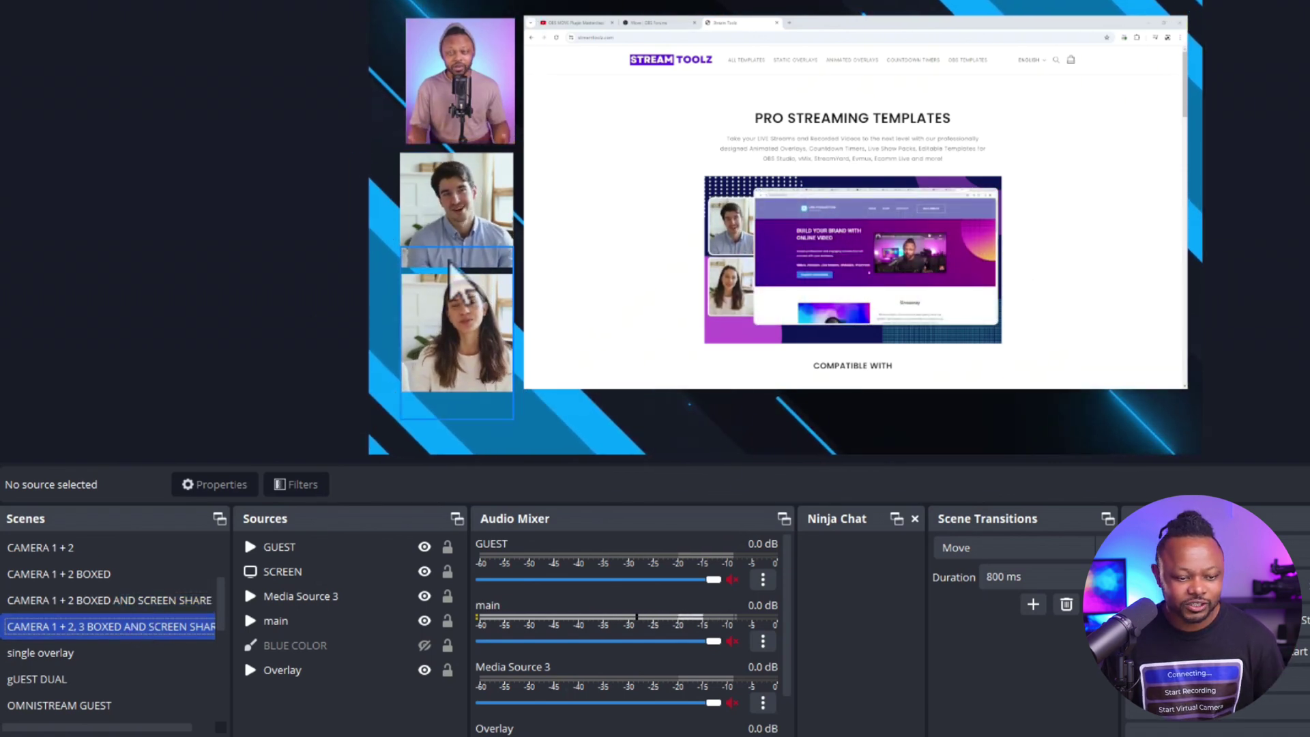
pyautogui.click(125, 599)
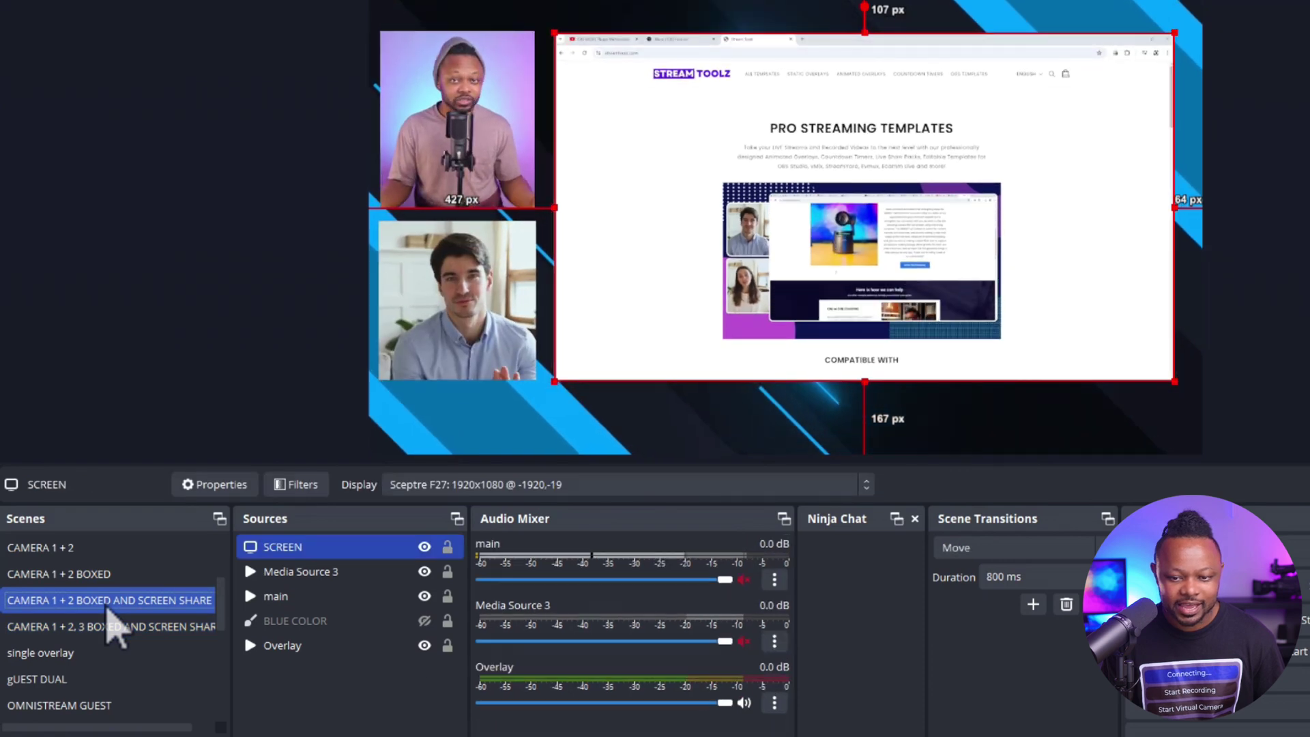
pyautogui.click(101, 626)
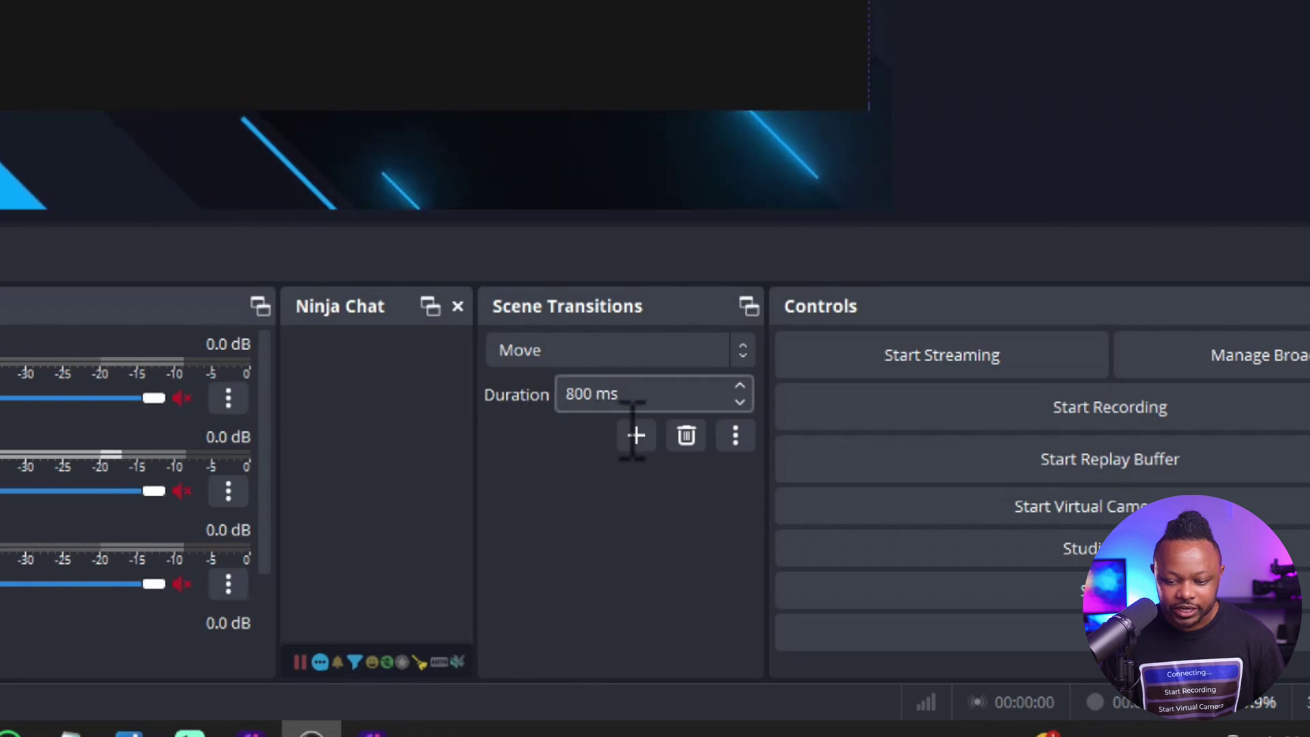
# Set the Move transition's duration to 300 ms and check it across the screen-share, "CAMERA 1 + 2 BOXED" and "CAMERA 1 + 2" scenes.
pyautogui.doubleClick(609, 399)
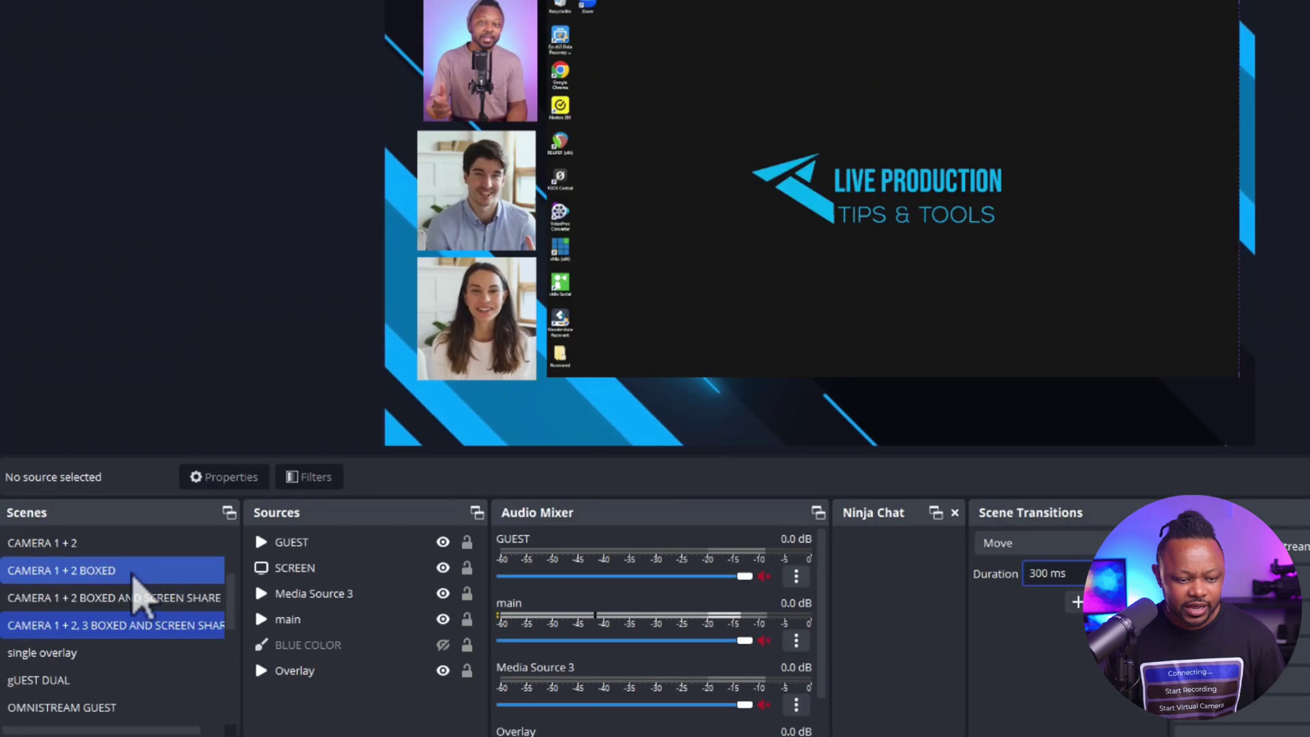
pyautogui.click(116, 608)
pyautogui.click(101, 625)
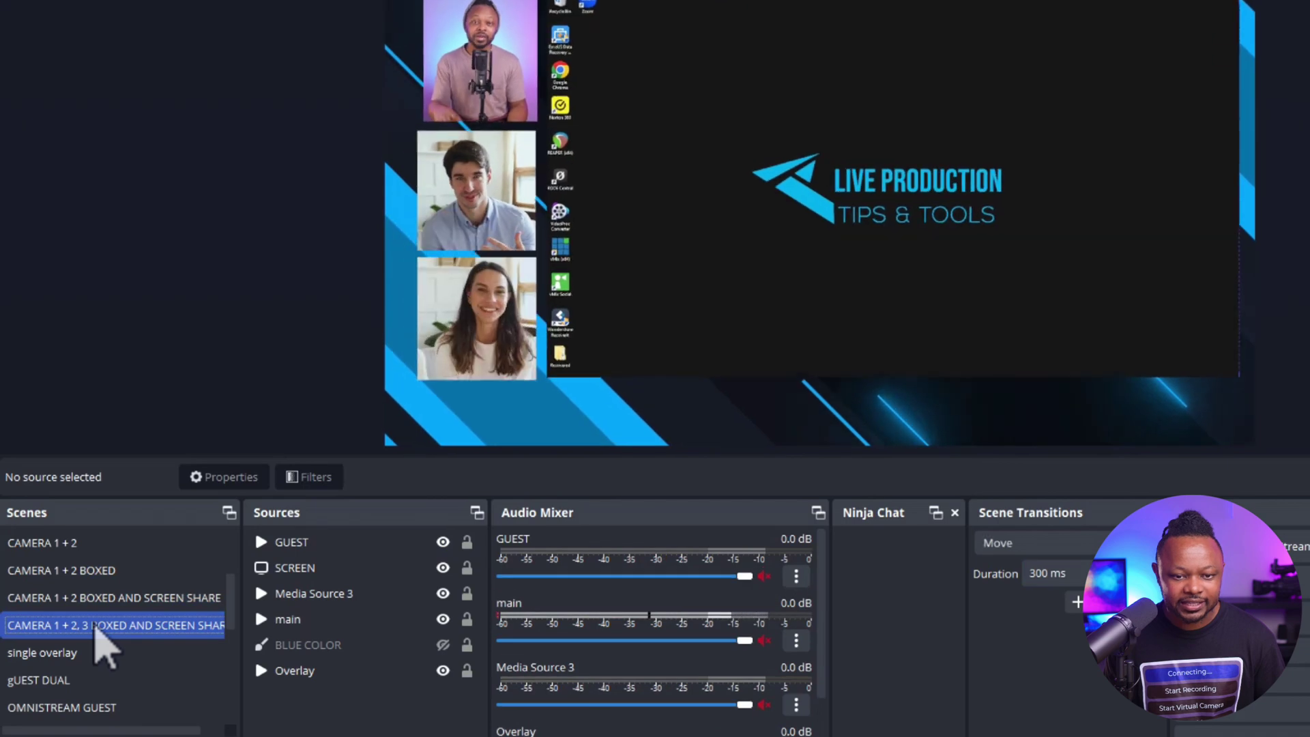
pyautogui.click(114, 601)
pyautogui.click(102, 618)
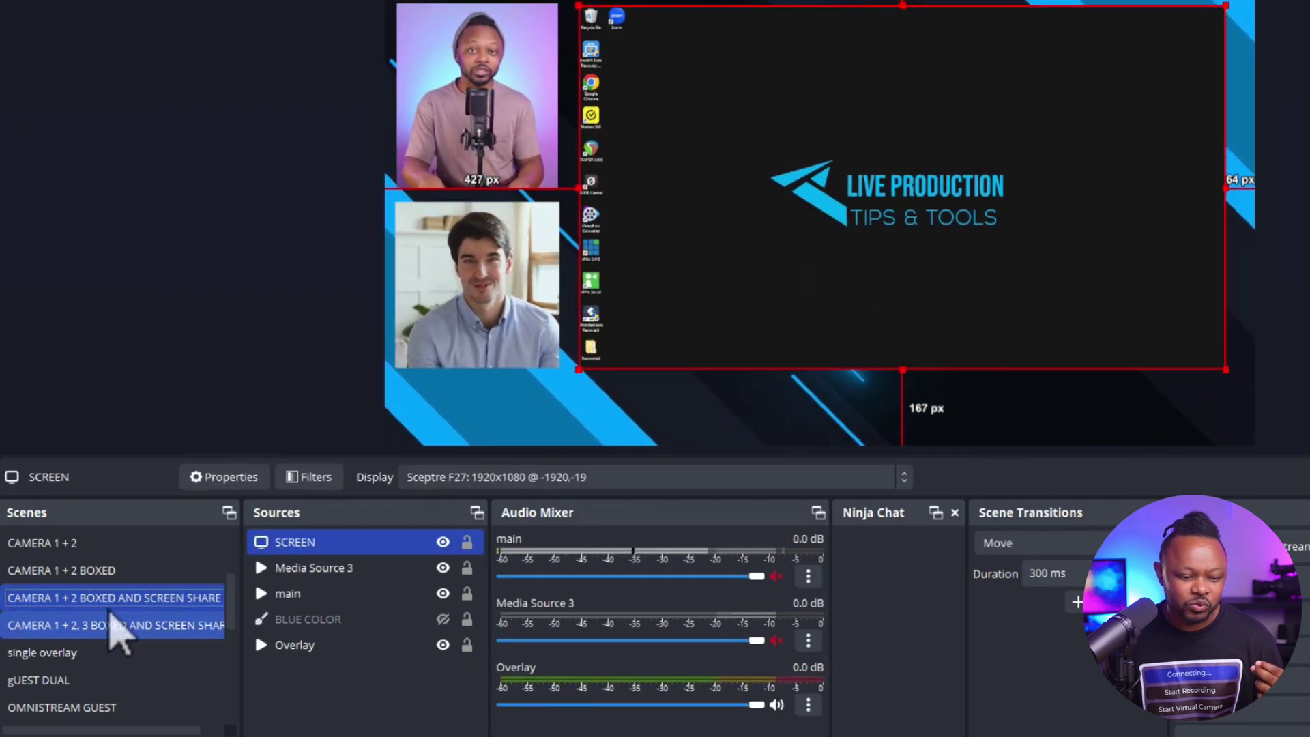
pyautogui.click(97, 572)
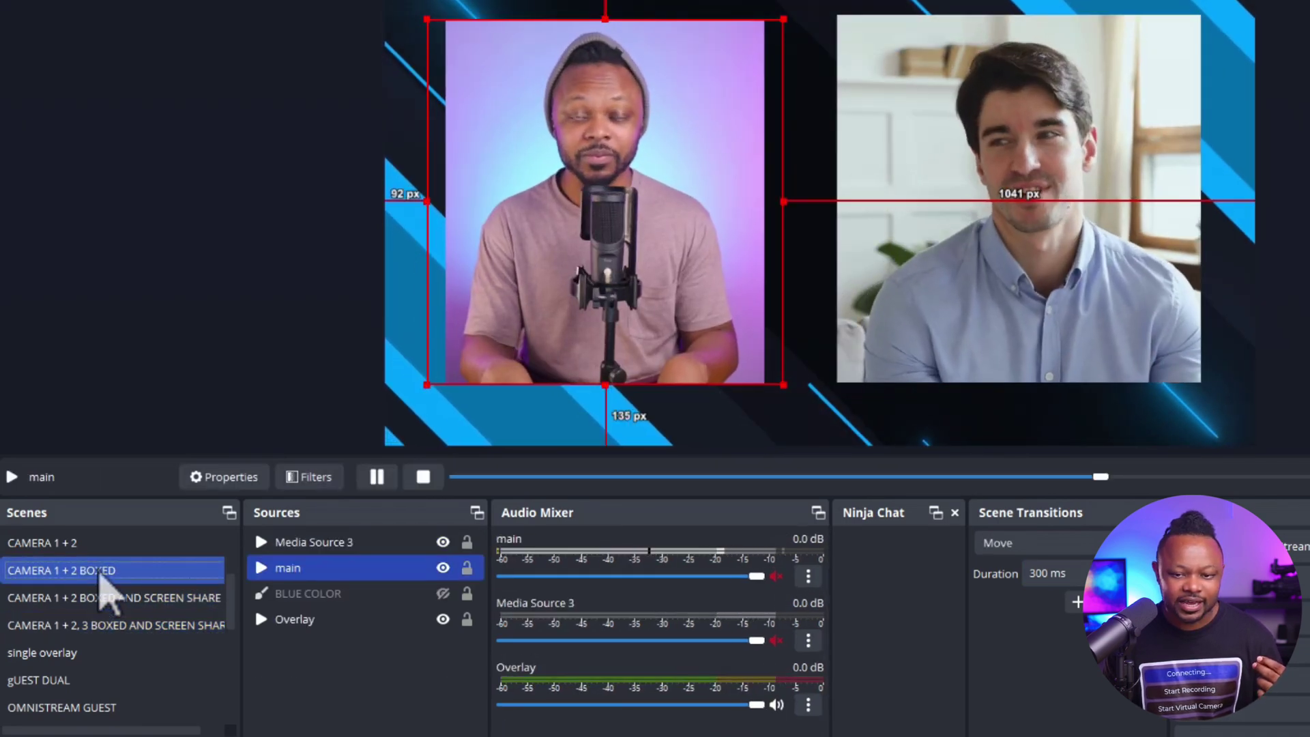
pyautogui.click(95, 544)
pyautogui.click(92, 572)
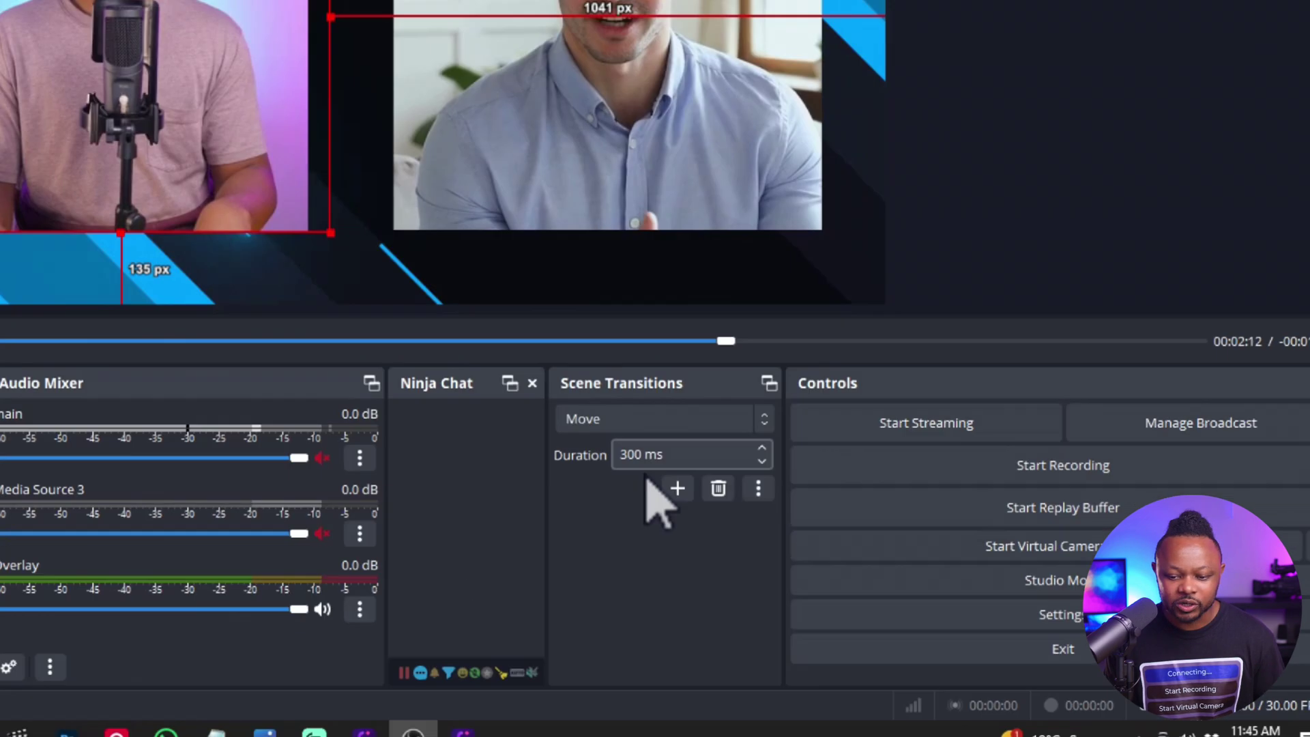
# Set the Move transition's duration to 900 ms.
pyautogui.doubleClick(1038, 574)
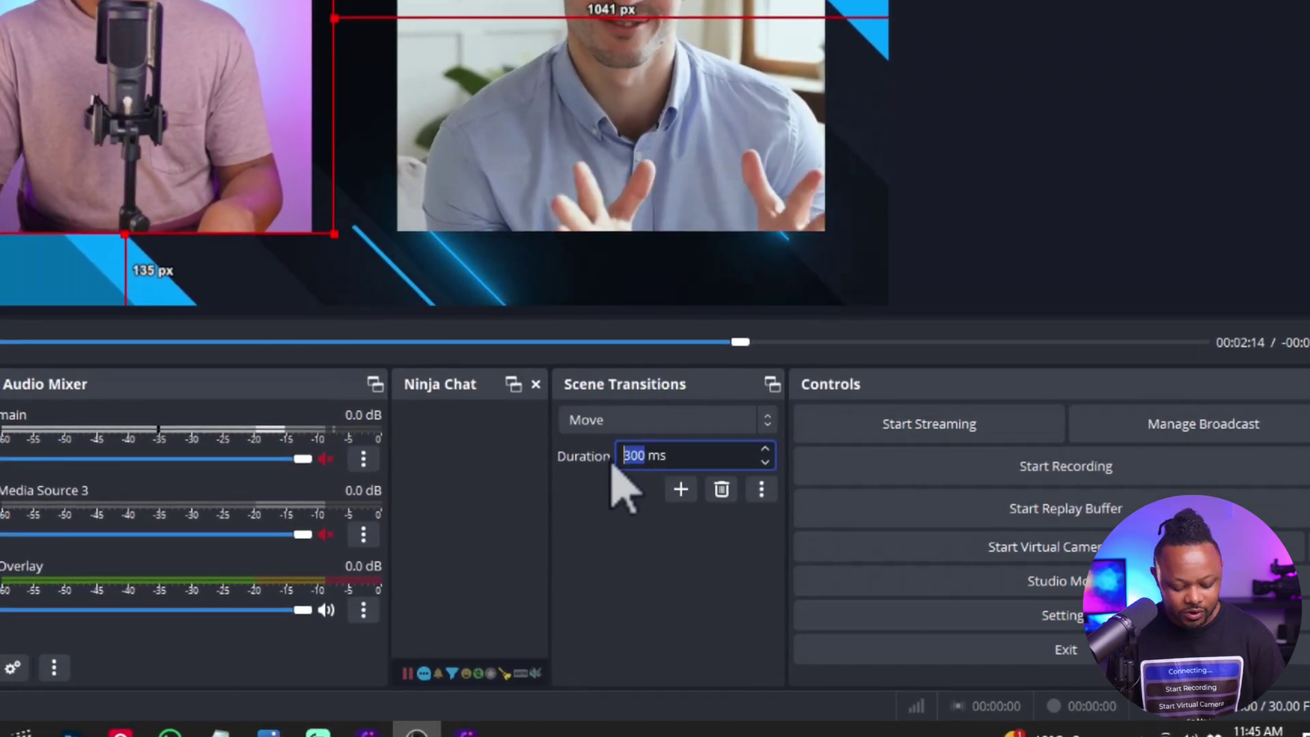
pyautogui.write('800')
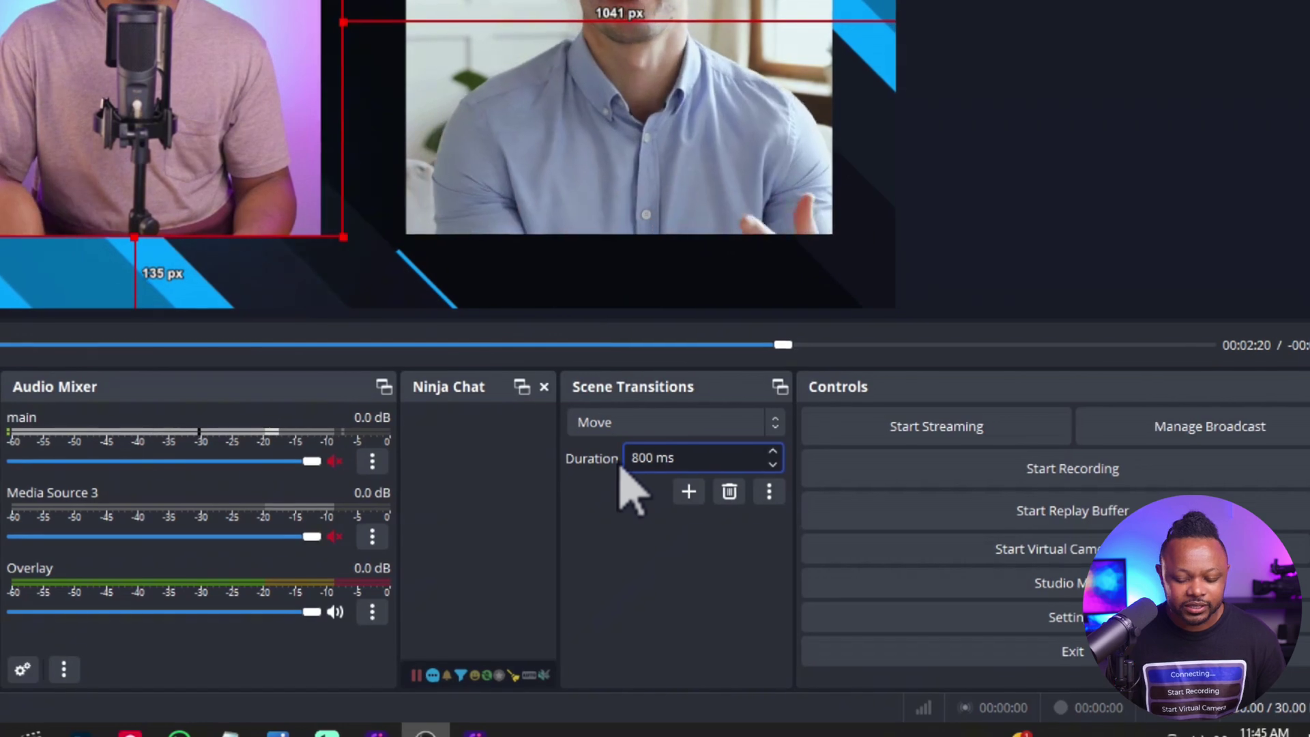
pyautogui.press('BackSpace')
pyautogui.press('BackSpace')
pyautogui.press('BackSpace')
pyautogui.write('900')
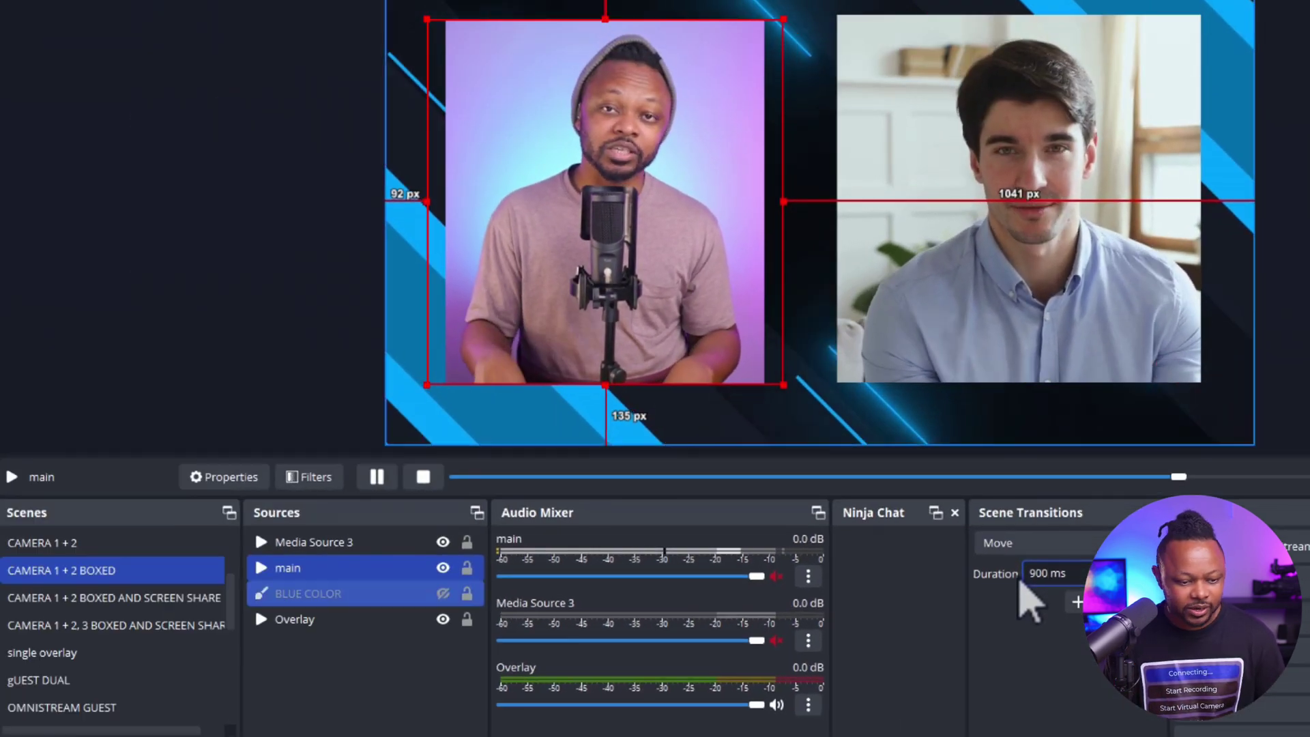
# Check the 900 ms transition through both screen-share scenes and back through "CAMERA 1 + 2 BOXED" to "CAMERA 1 + 2".
pyautogui.click(130, 597)
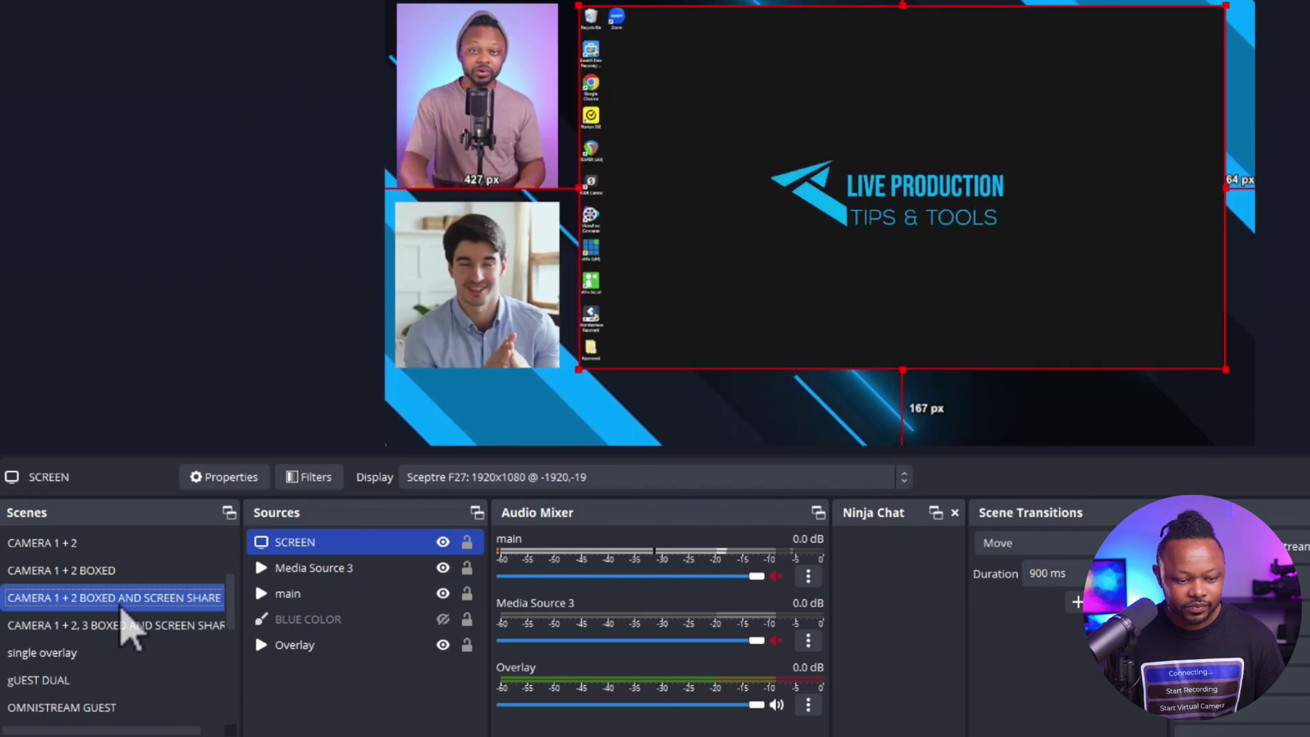
pyautogui.click(126, 624)
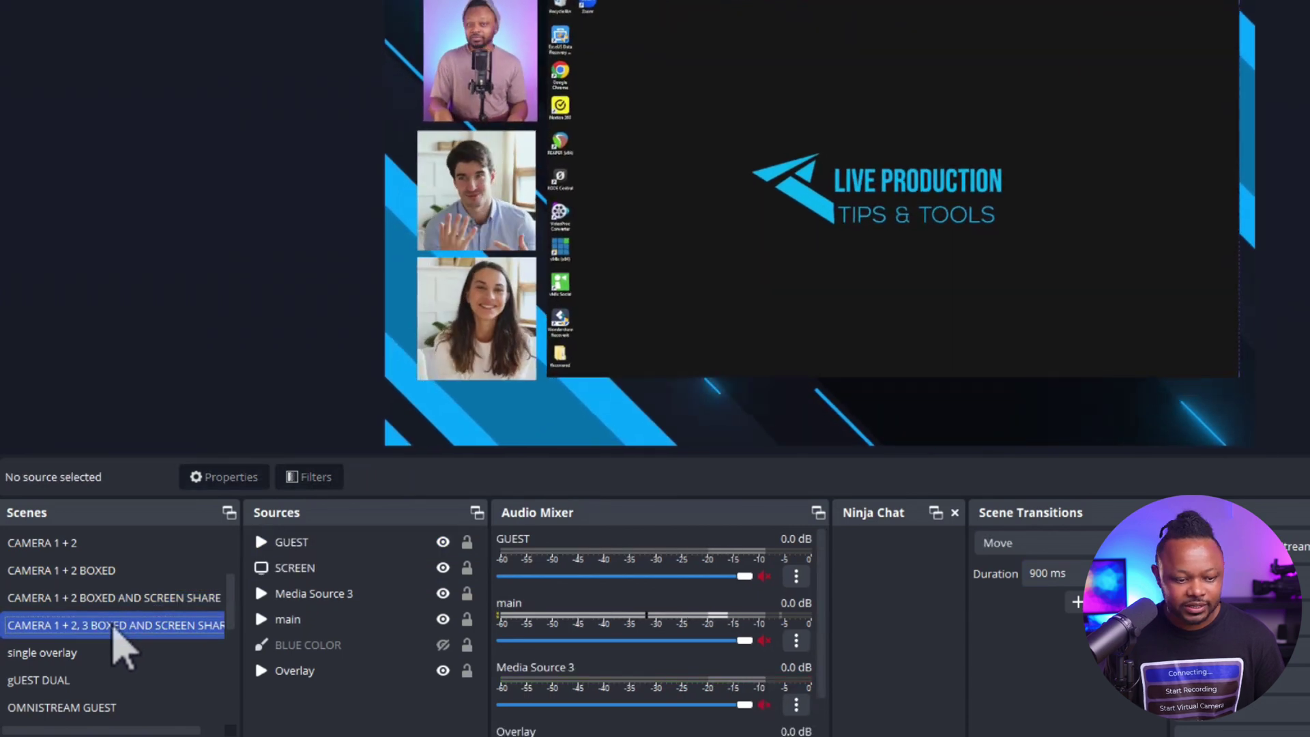
pyautogui.click(113, 652)
pyautogui.click(117, 600)
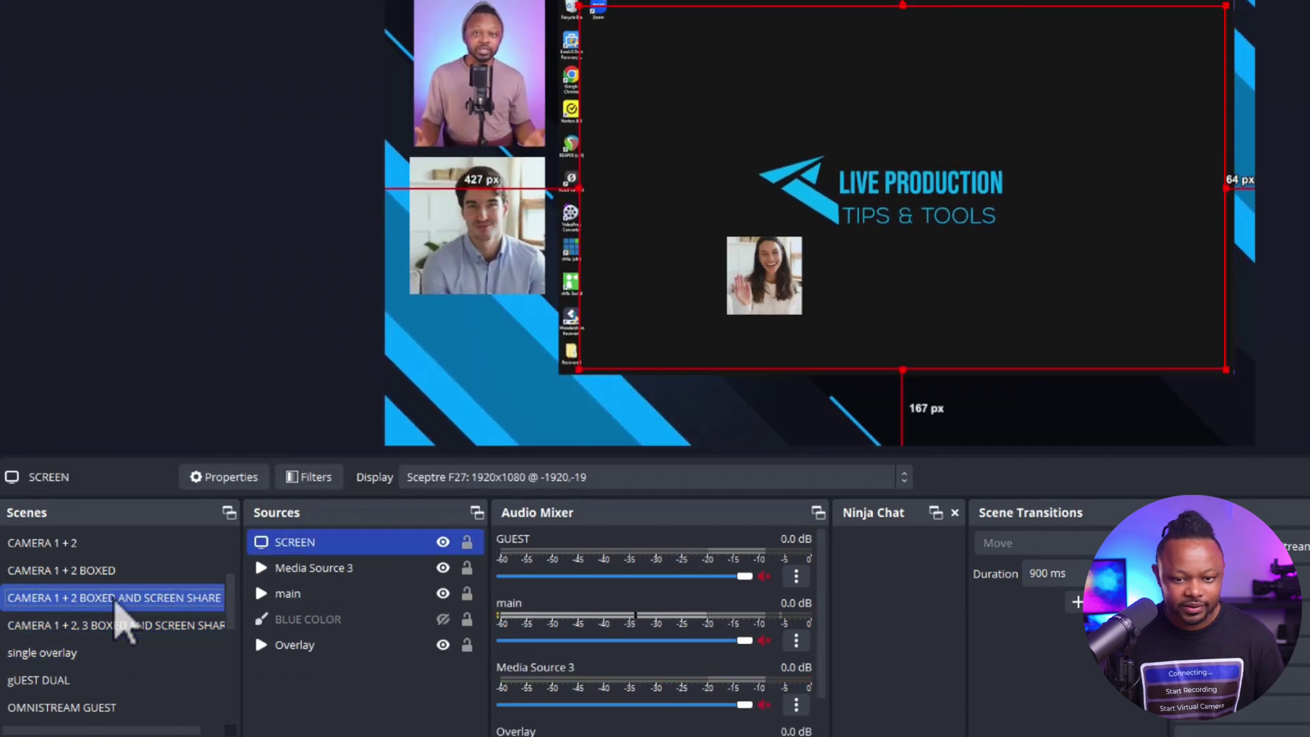
pyautogui.click(108, 572)
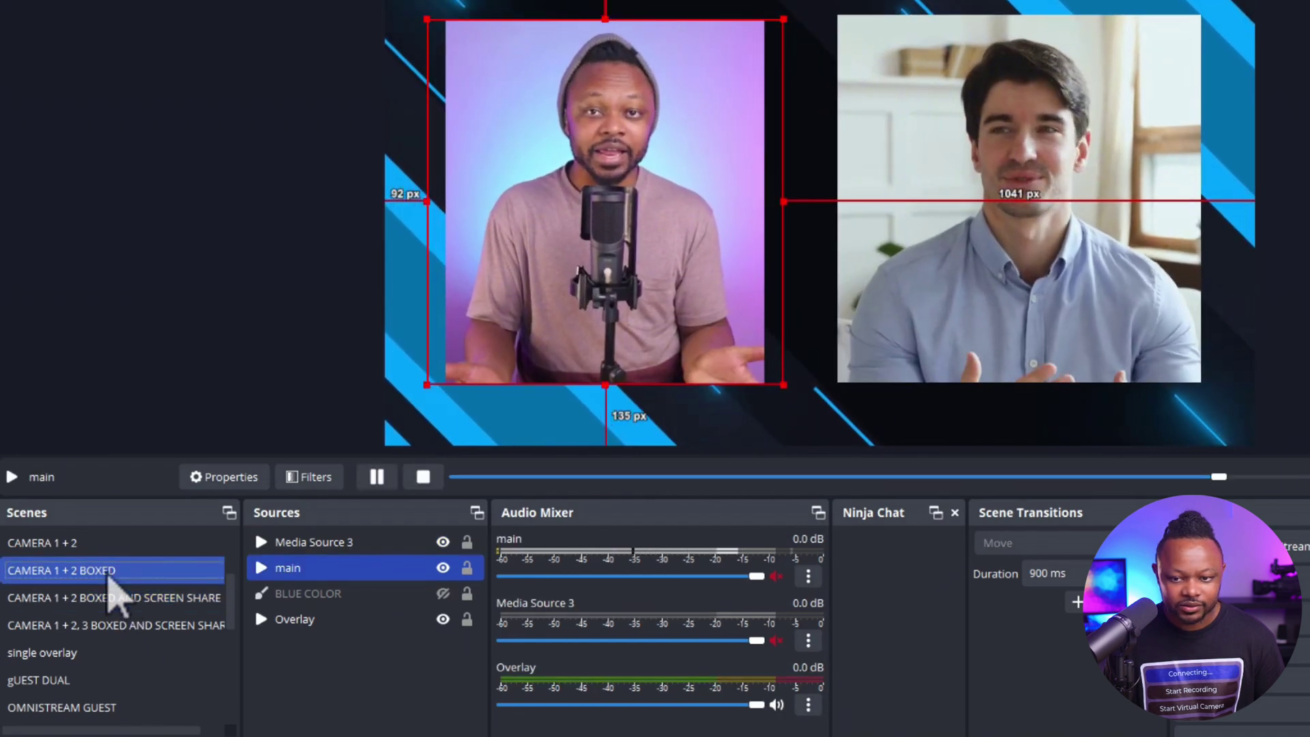
pyautogui.click(88, 545)
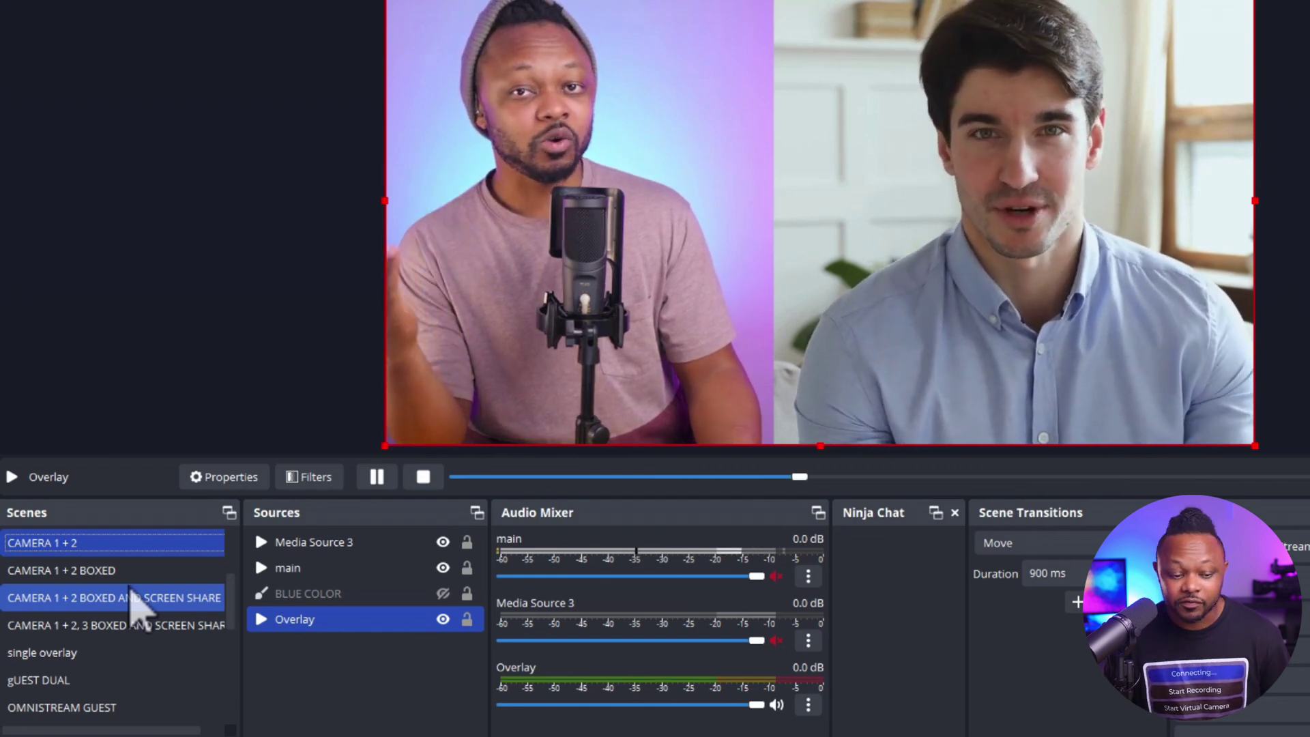
# Step from "CAMERA 1 + 2" through its boxed scene and its boxed screen-share scene to the three-camera screen-share scene.
pyautogui.click(131, 576)
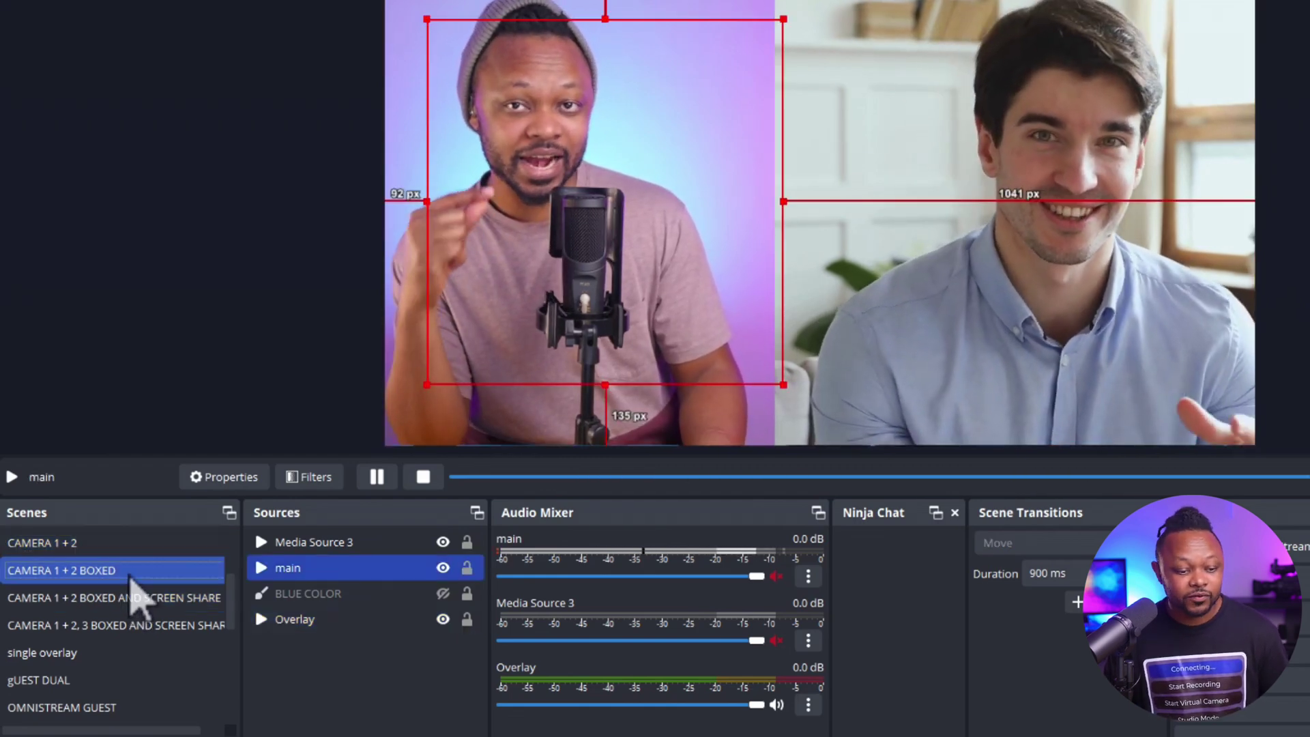
pyautogui.click(127, 597)
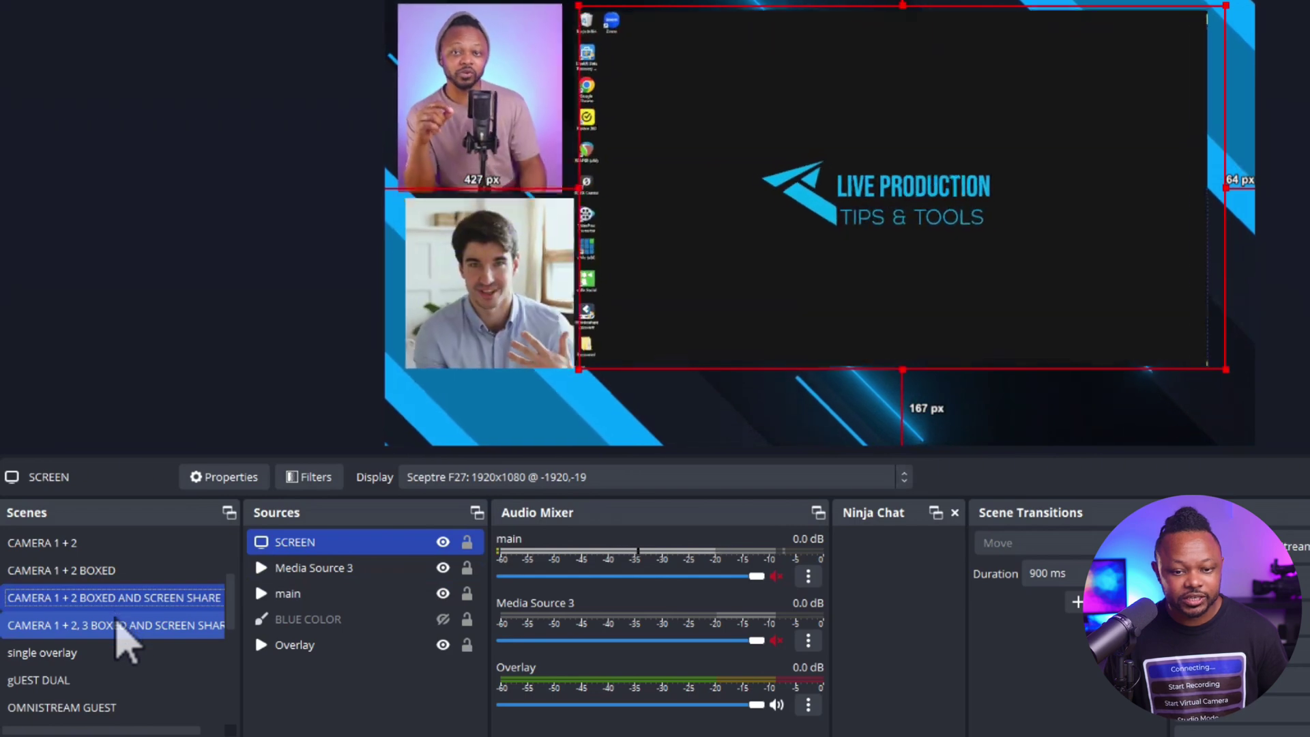
pyautogui.click(131, 629)
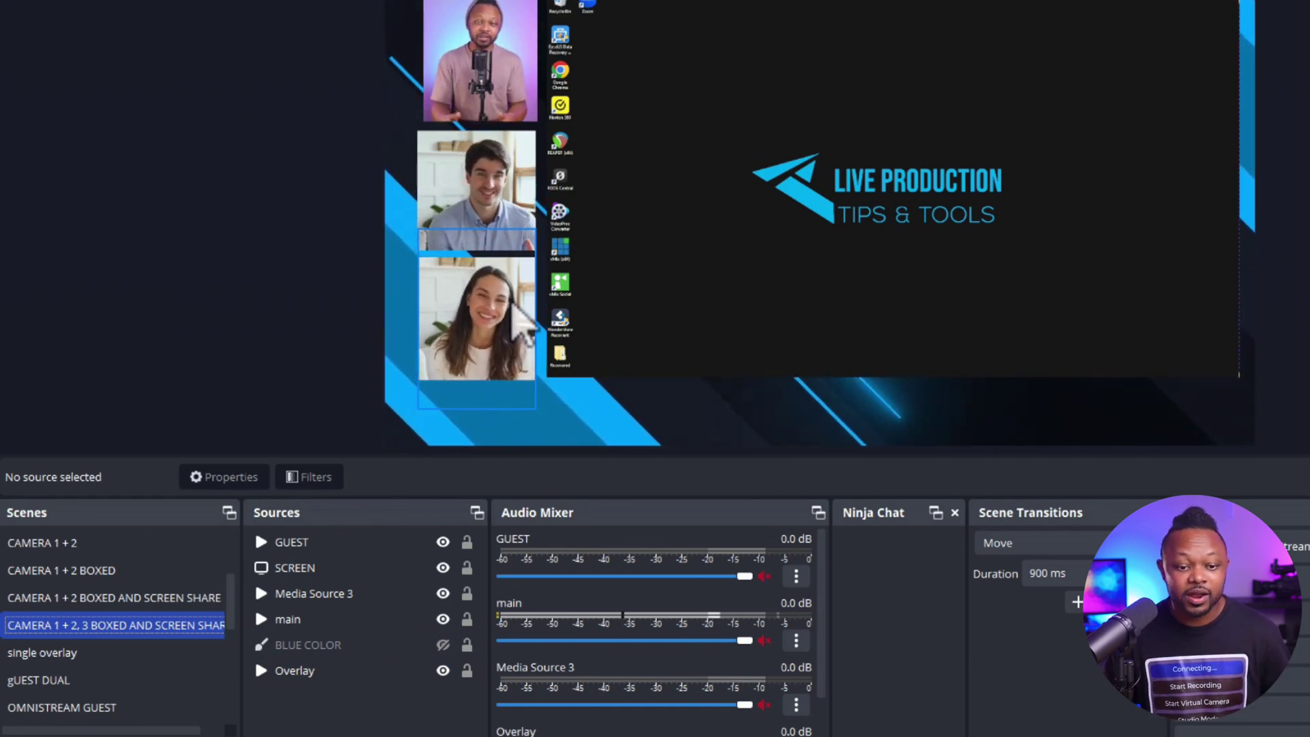
# Switch to "CAMERA 1 + 2 BOXED", "CAMERA 2" and back to the boxed scene, finishing on the three-camera screen-share scene.
pyautogui.click(75, 572)
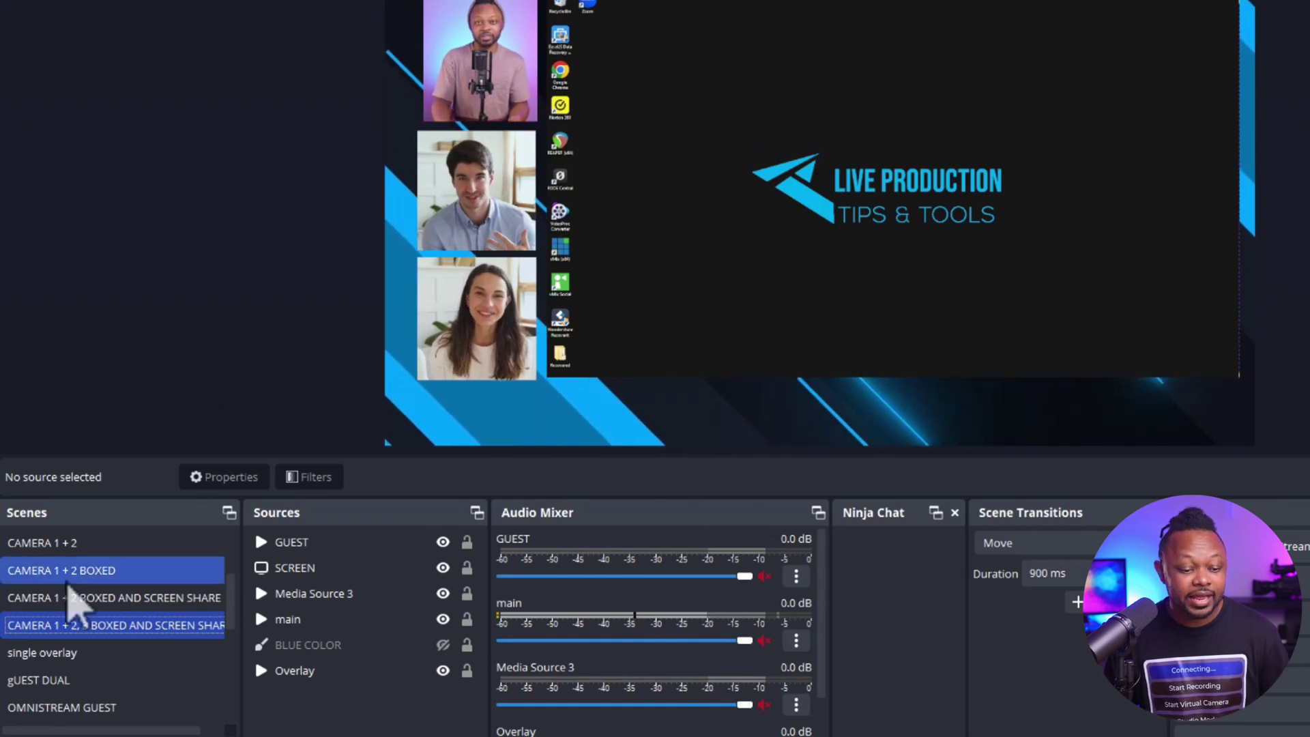
pyautogui.scroll(1, 75, 575)
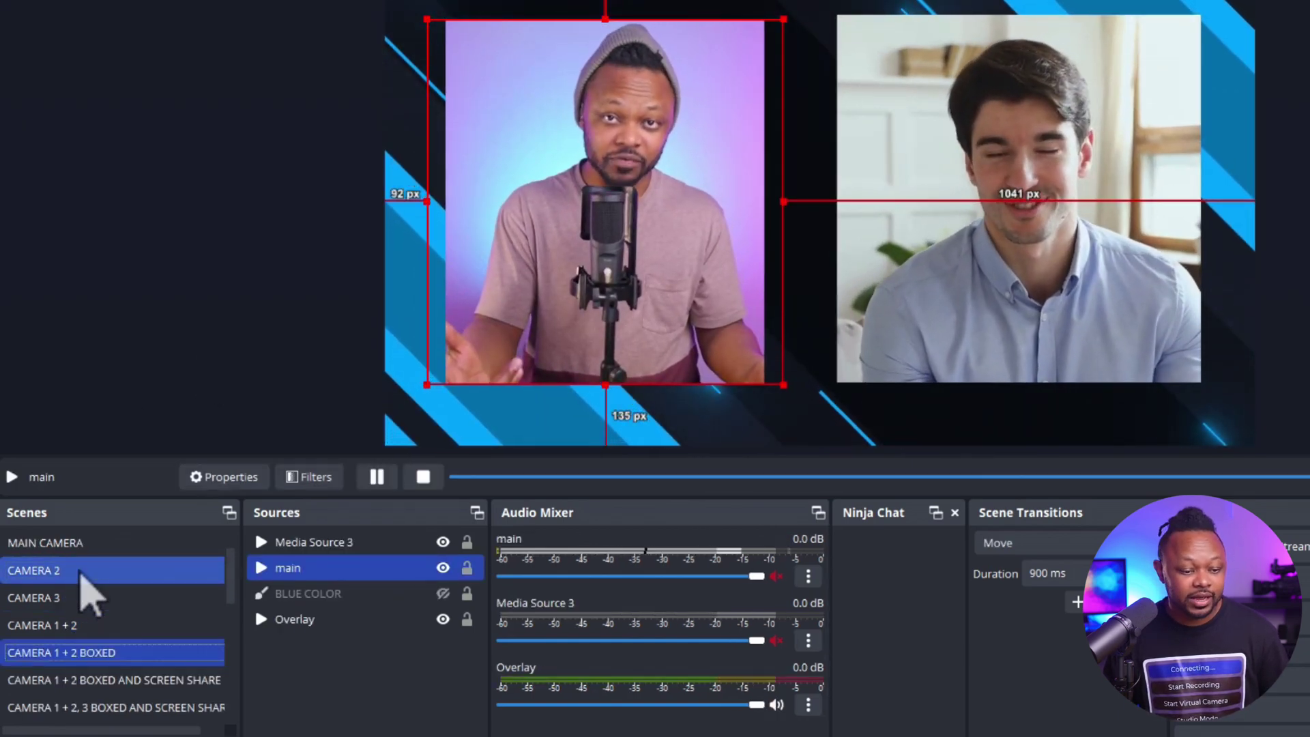
pyautogui.click(75, 571)
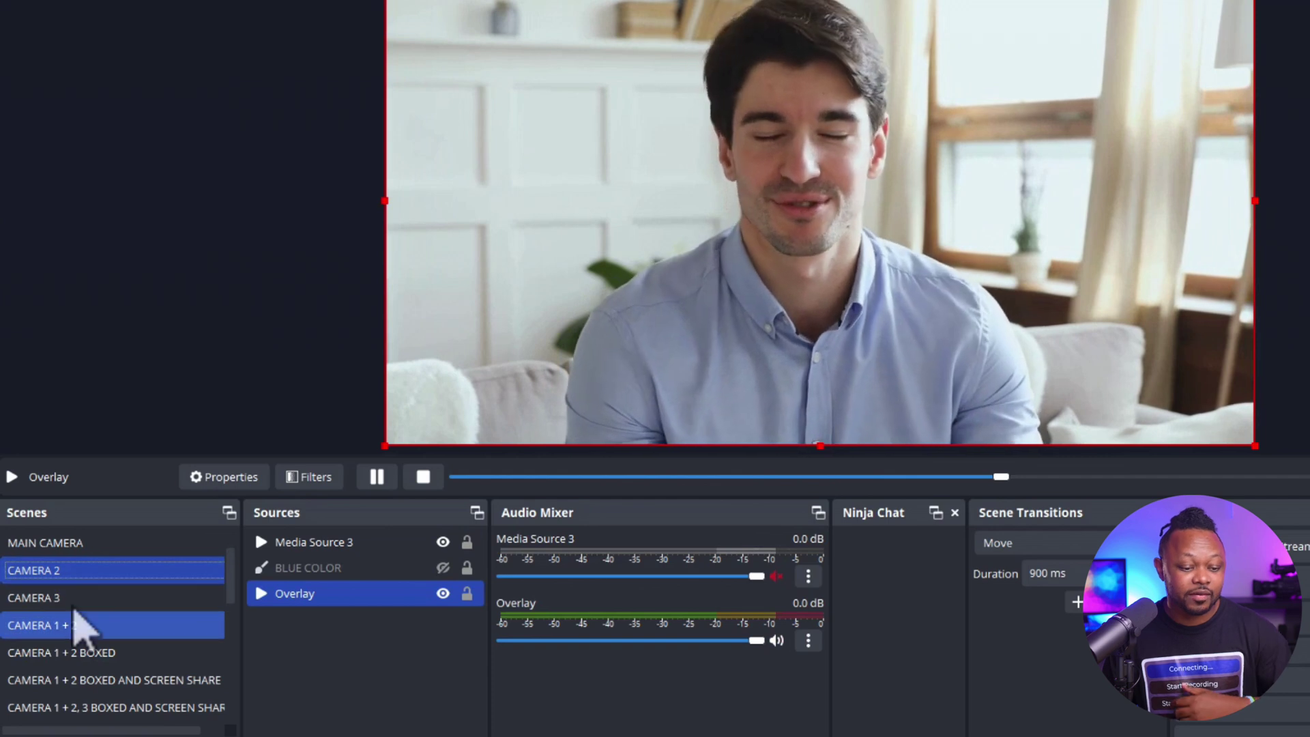
pyautogui.click(86, 655)
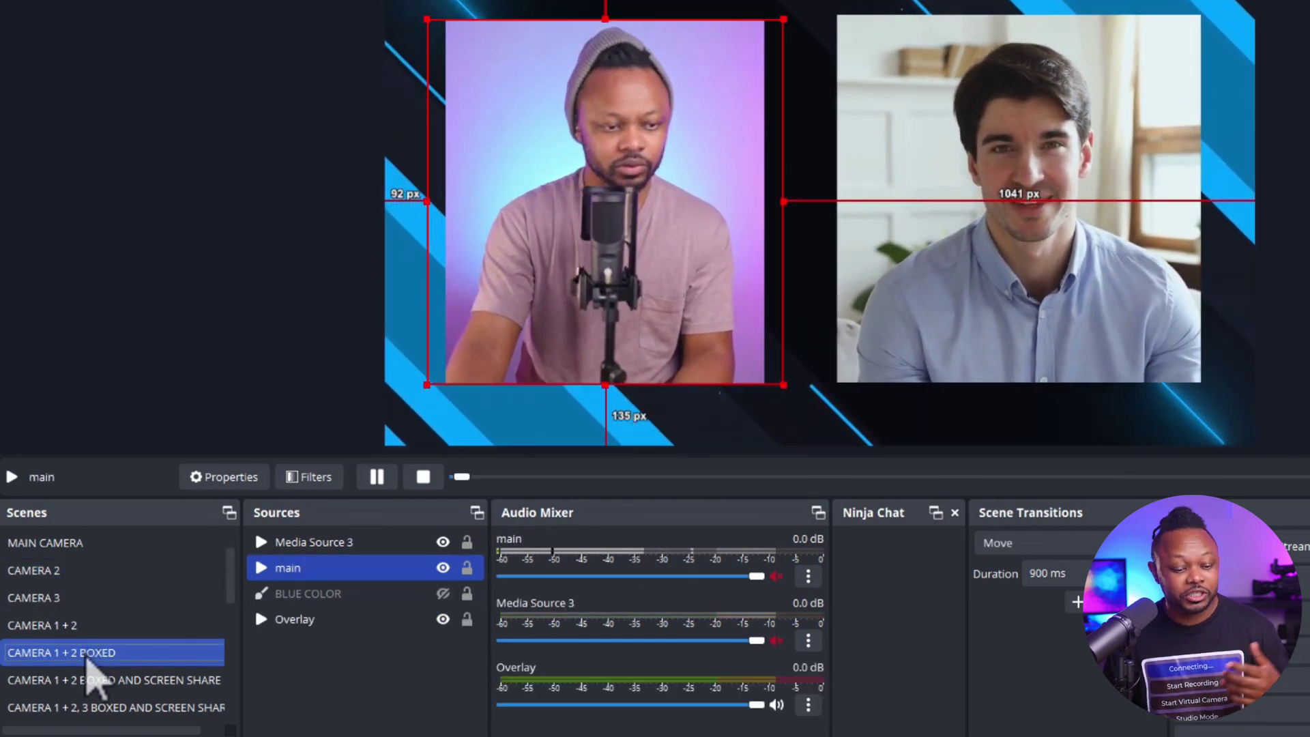
pyautogui.click(105, 709)
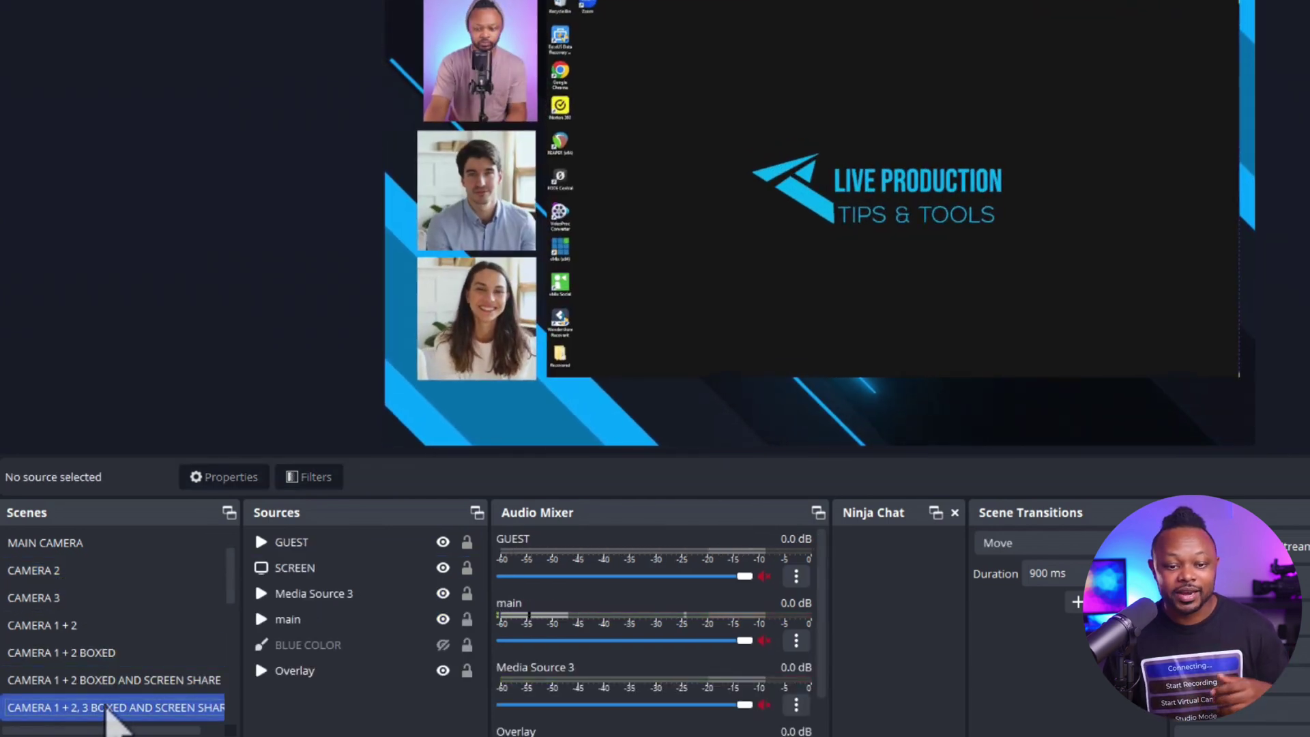